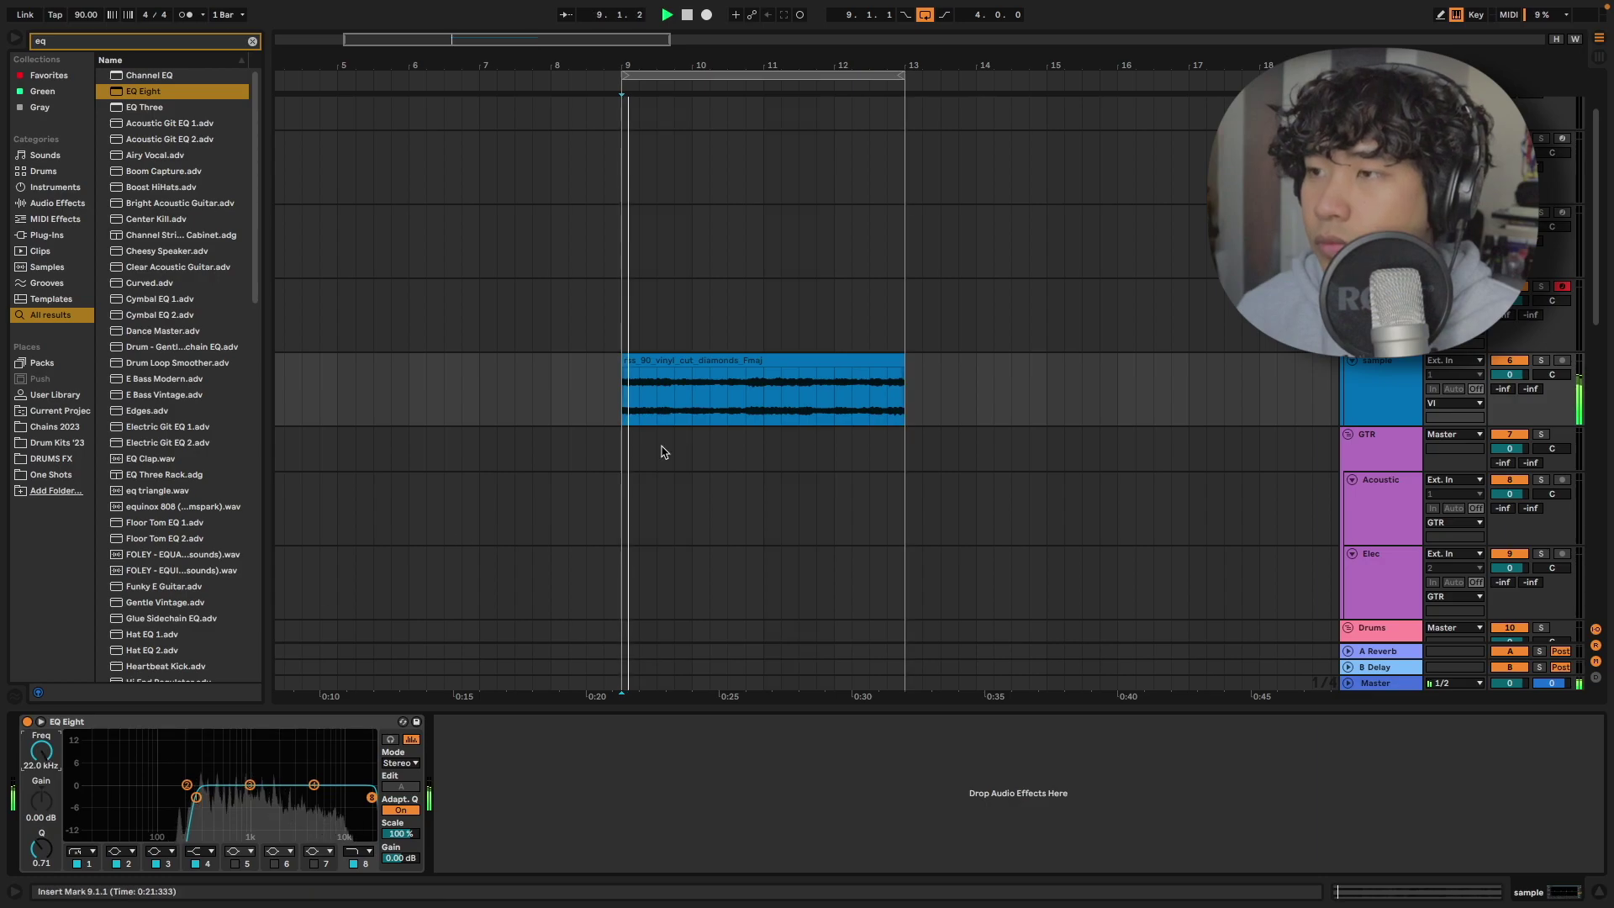
# Open the vinyl sample clip and transpose it down 2 semitones.
pyautogui.doubleClick(753, 359)
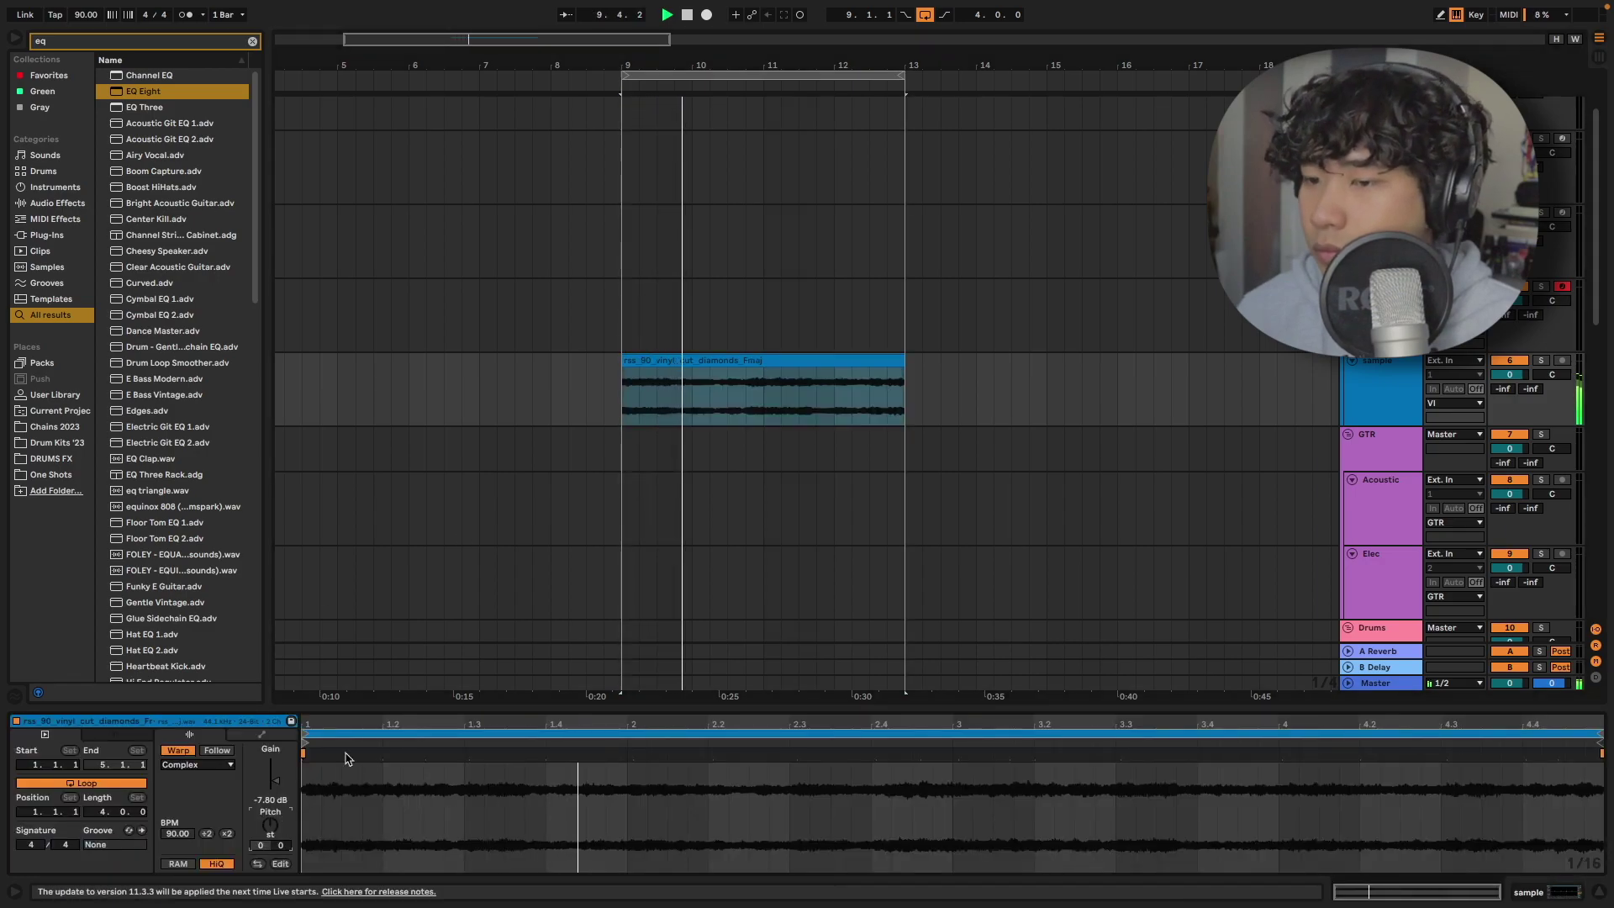
pyautogui.click(739, 360)
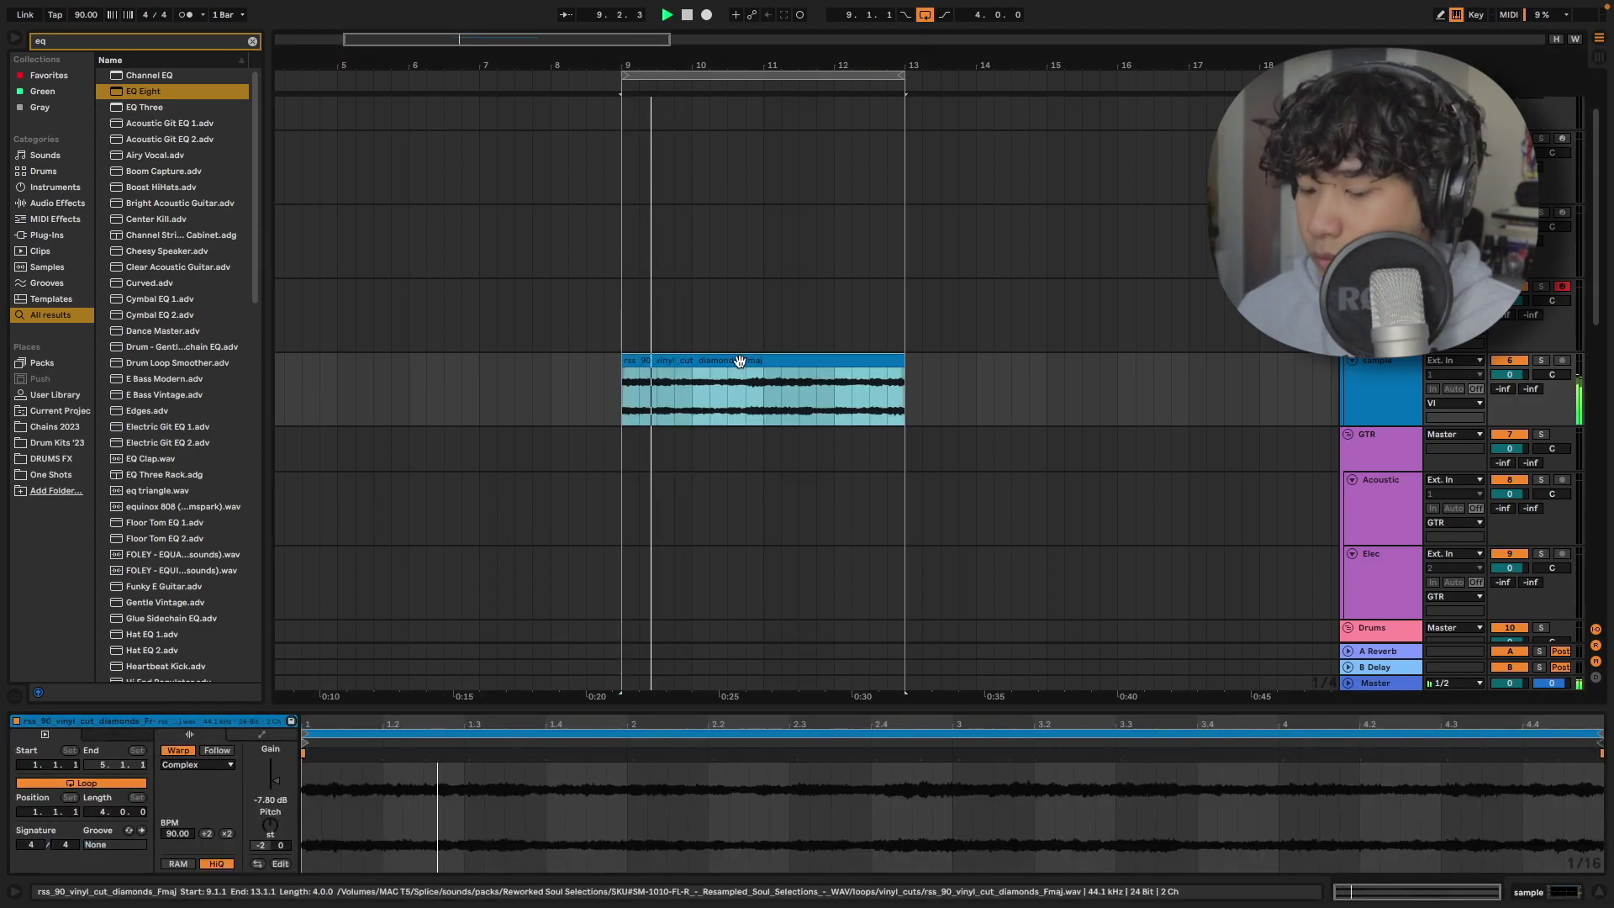
pyautogui.scroll(-2, 677, 457)
pyautogui.scroll(3, 778, 396)
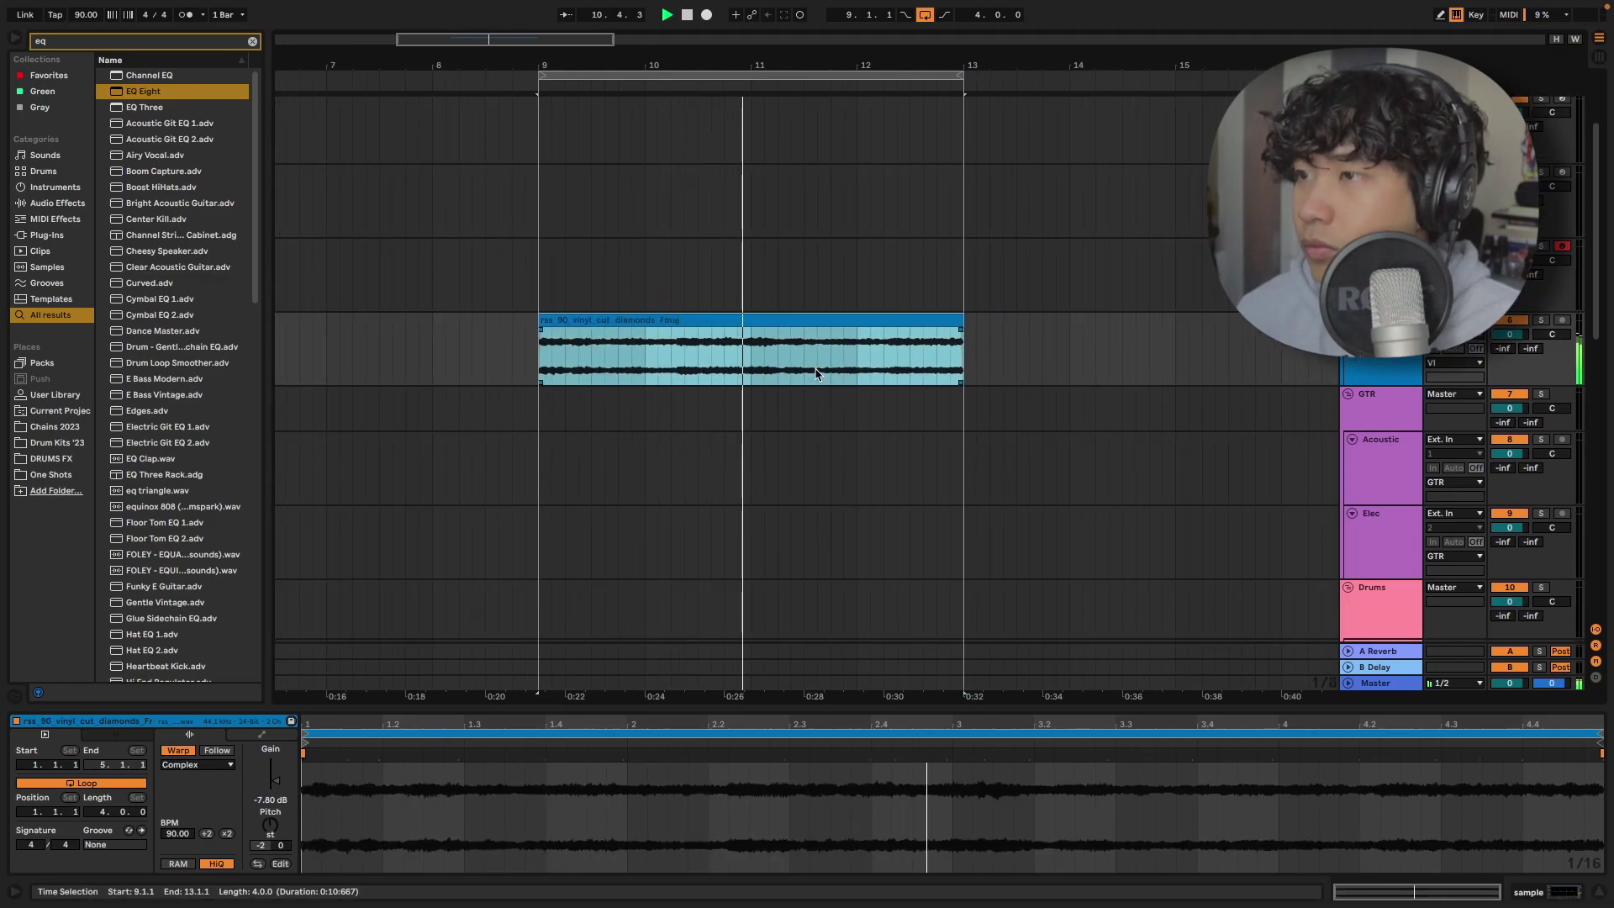
pyautogui.scroll(3, 815, 372)
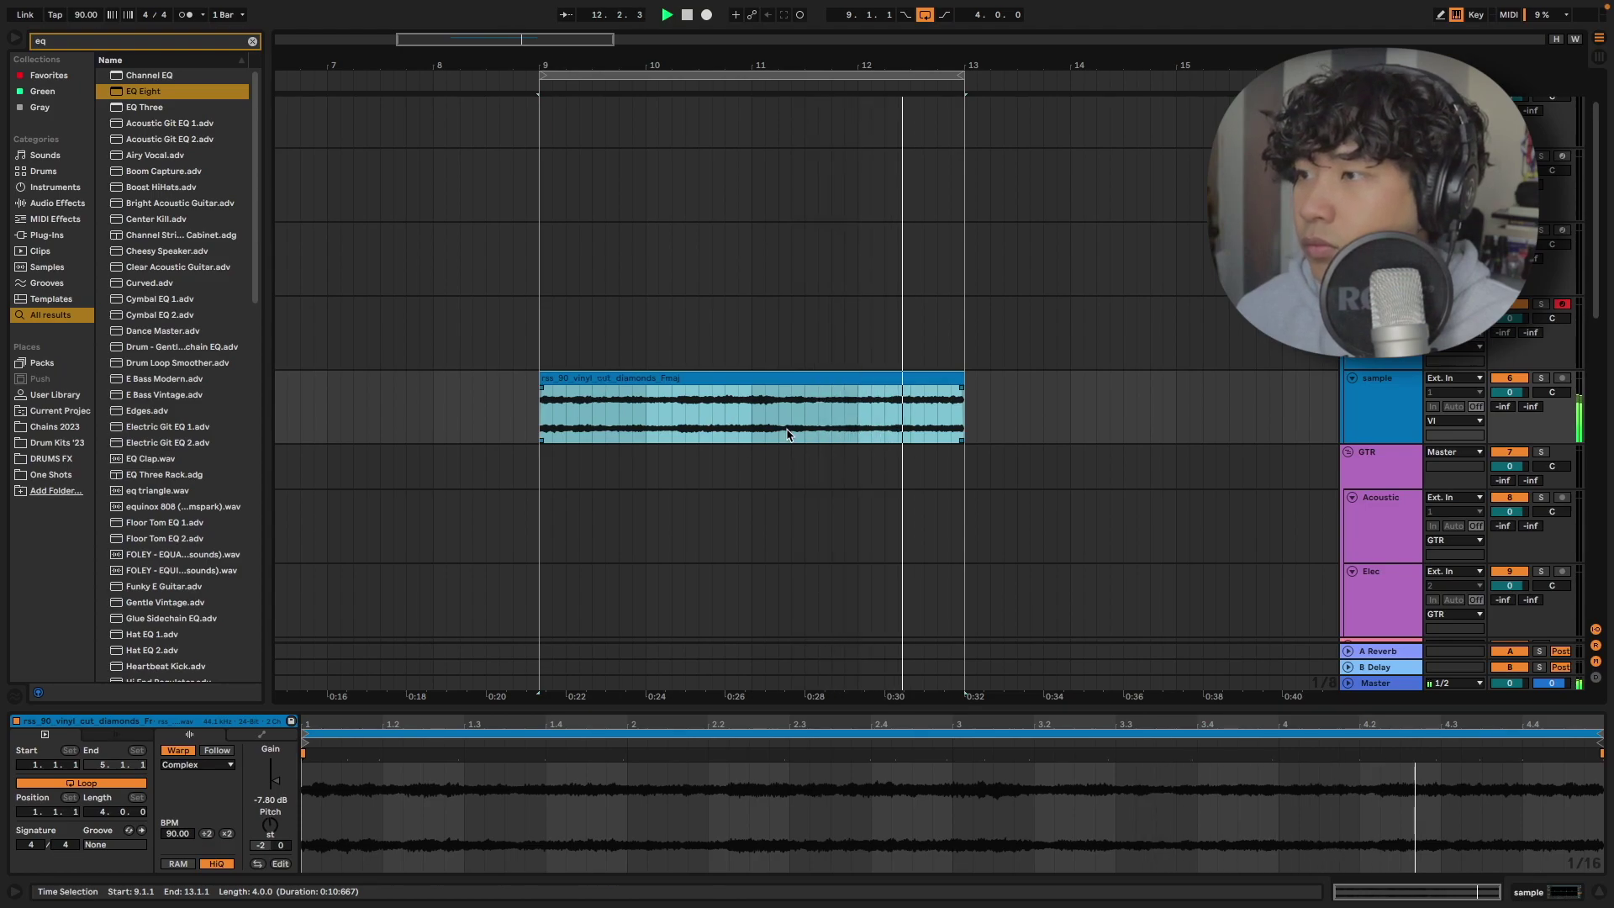
# Chop the vinyl sample into slices, rearrange copies of them, and leave short silent gaps around a small stutter slice before the third bar.
pyautogui.moveTo(910, 706); pyautogui.dragTo(912, 812)
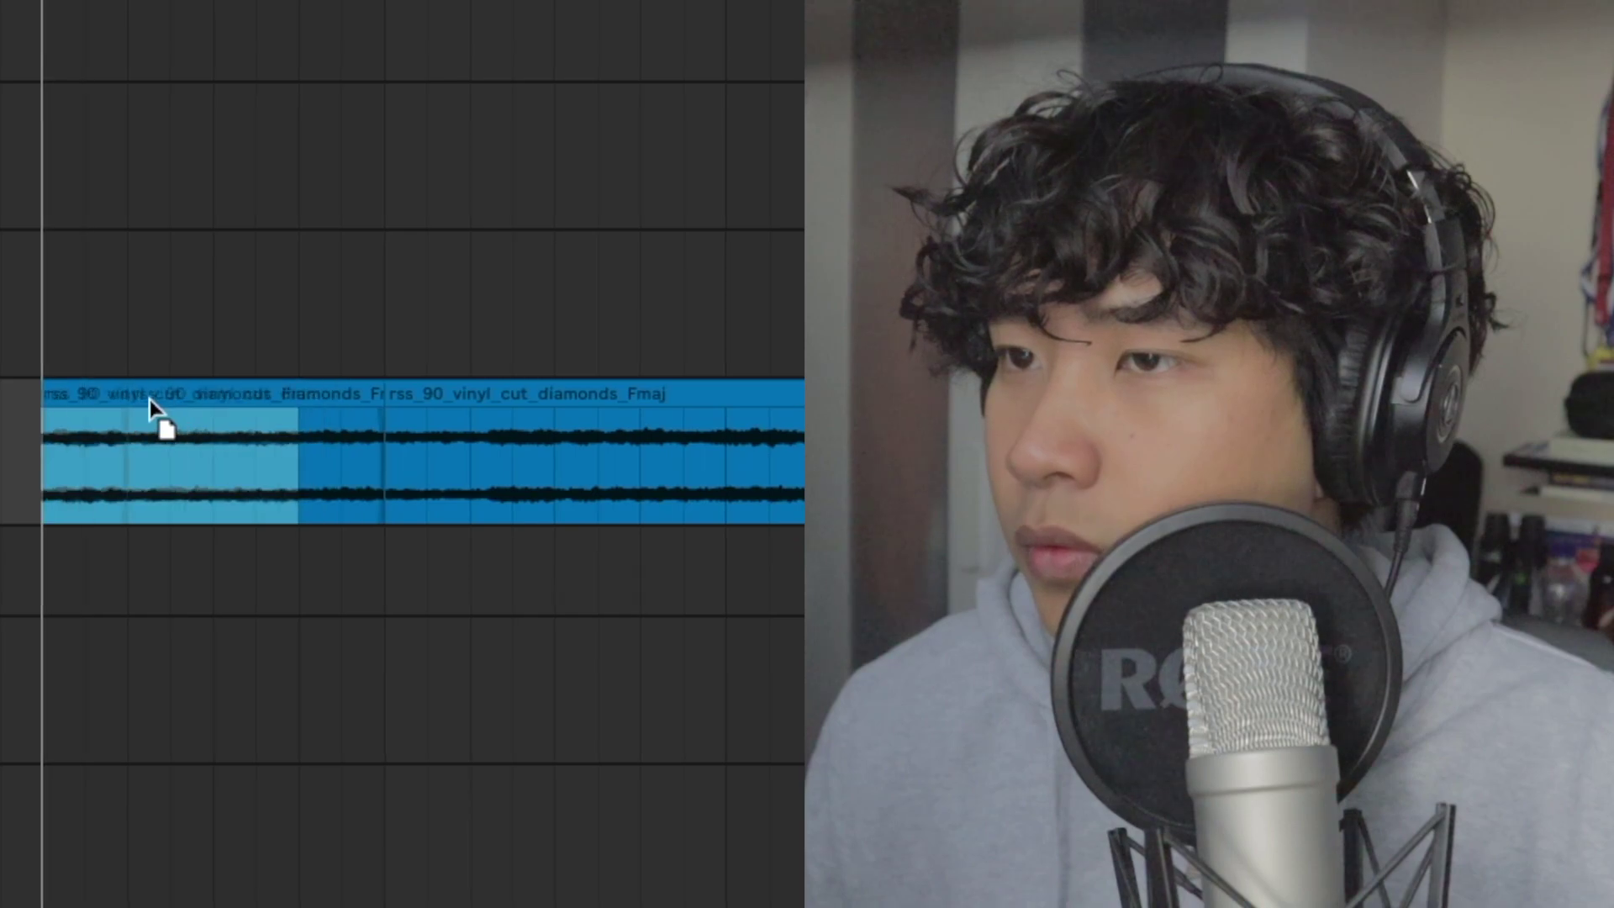
pyautogui.moveTo(672, 377); pyautogui.dragTo(717, 377)
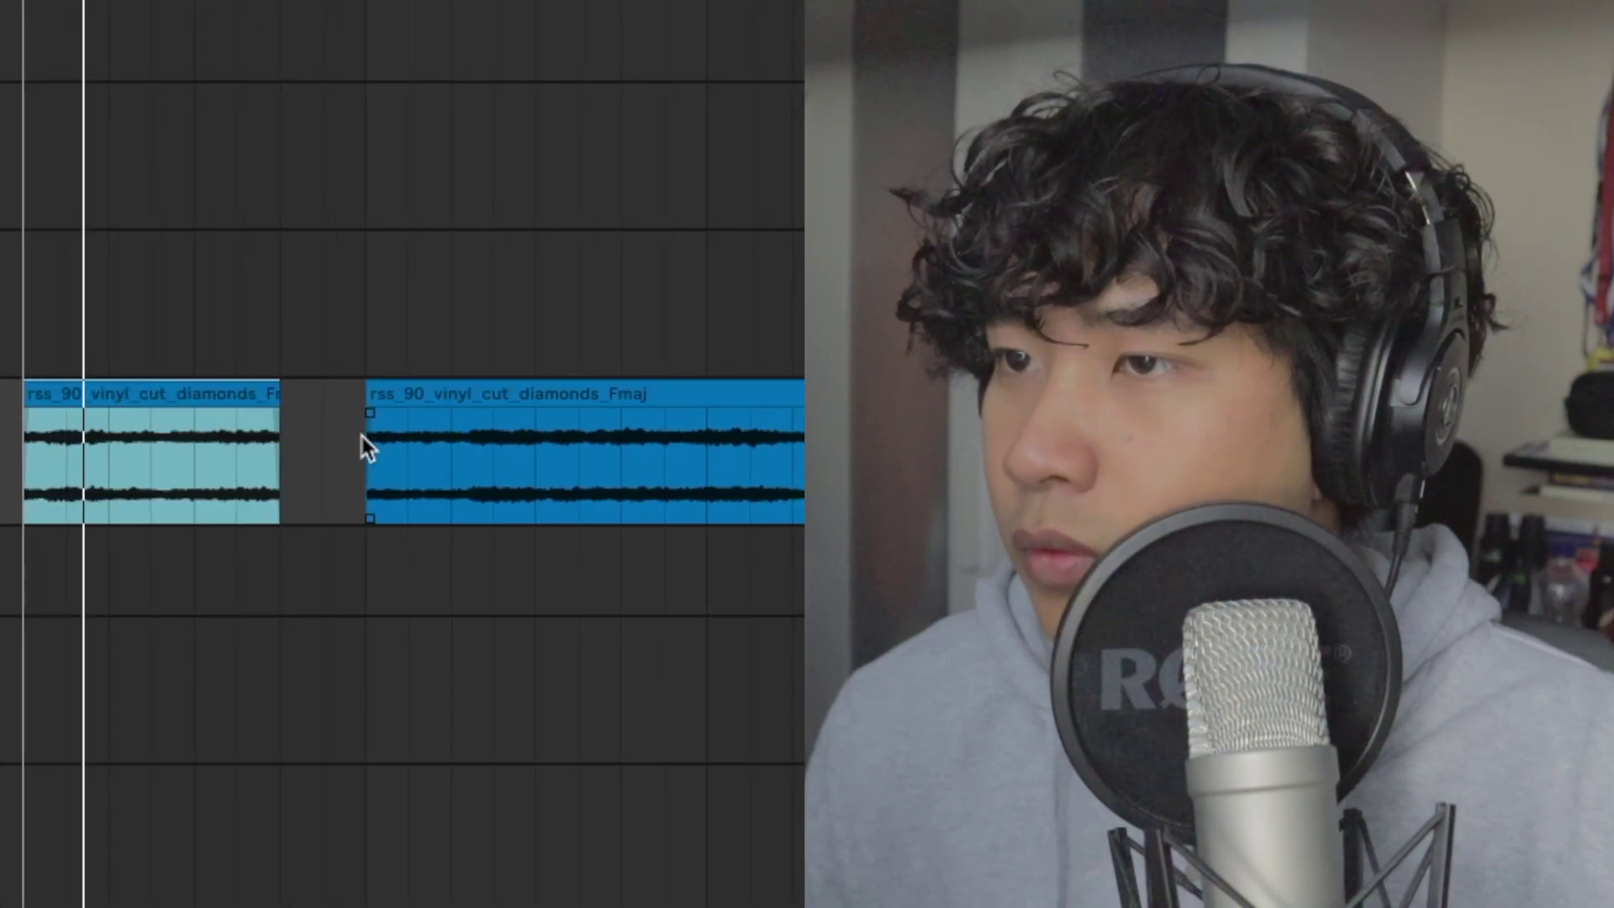
pyautogui.moveTo(424, 394); pyautogui.dragTo(325, 406)
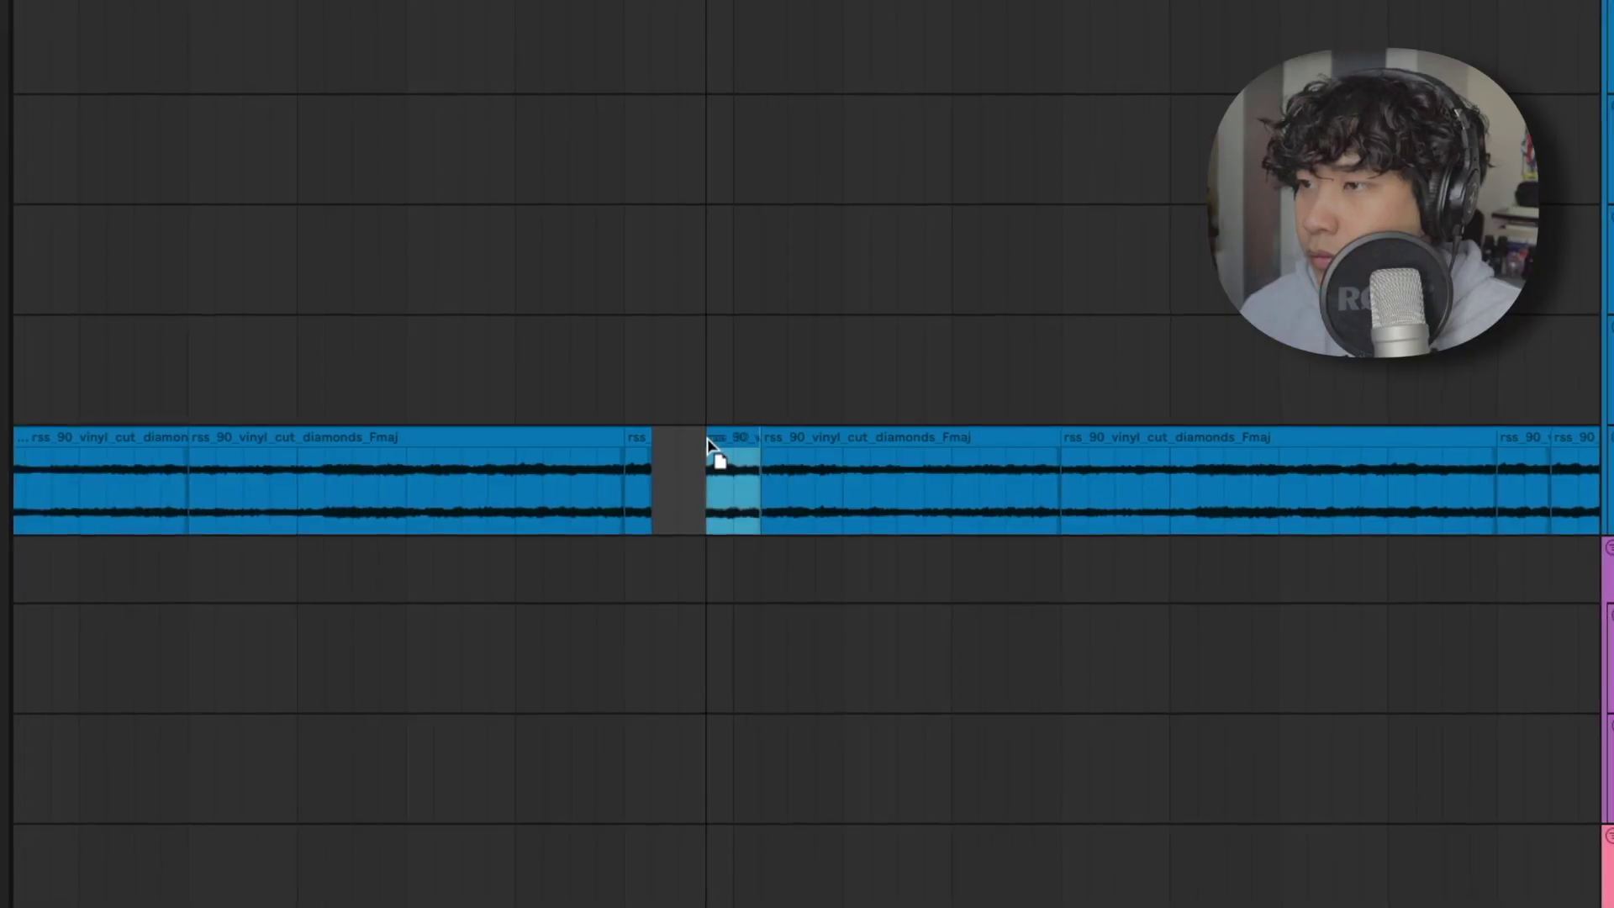
pyautogui.moveTo(710, 451)
pyautogui.mouseDown()
pyautogui.moveTo(734, 471)
pyautogui.moveTo(757, 454)
pyautogui.mouseUp()
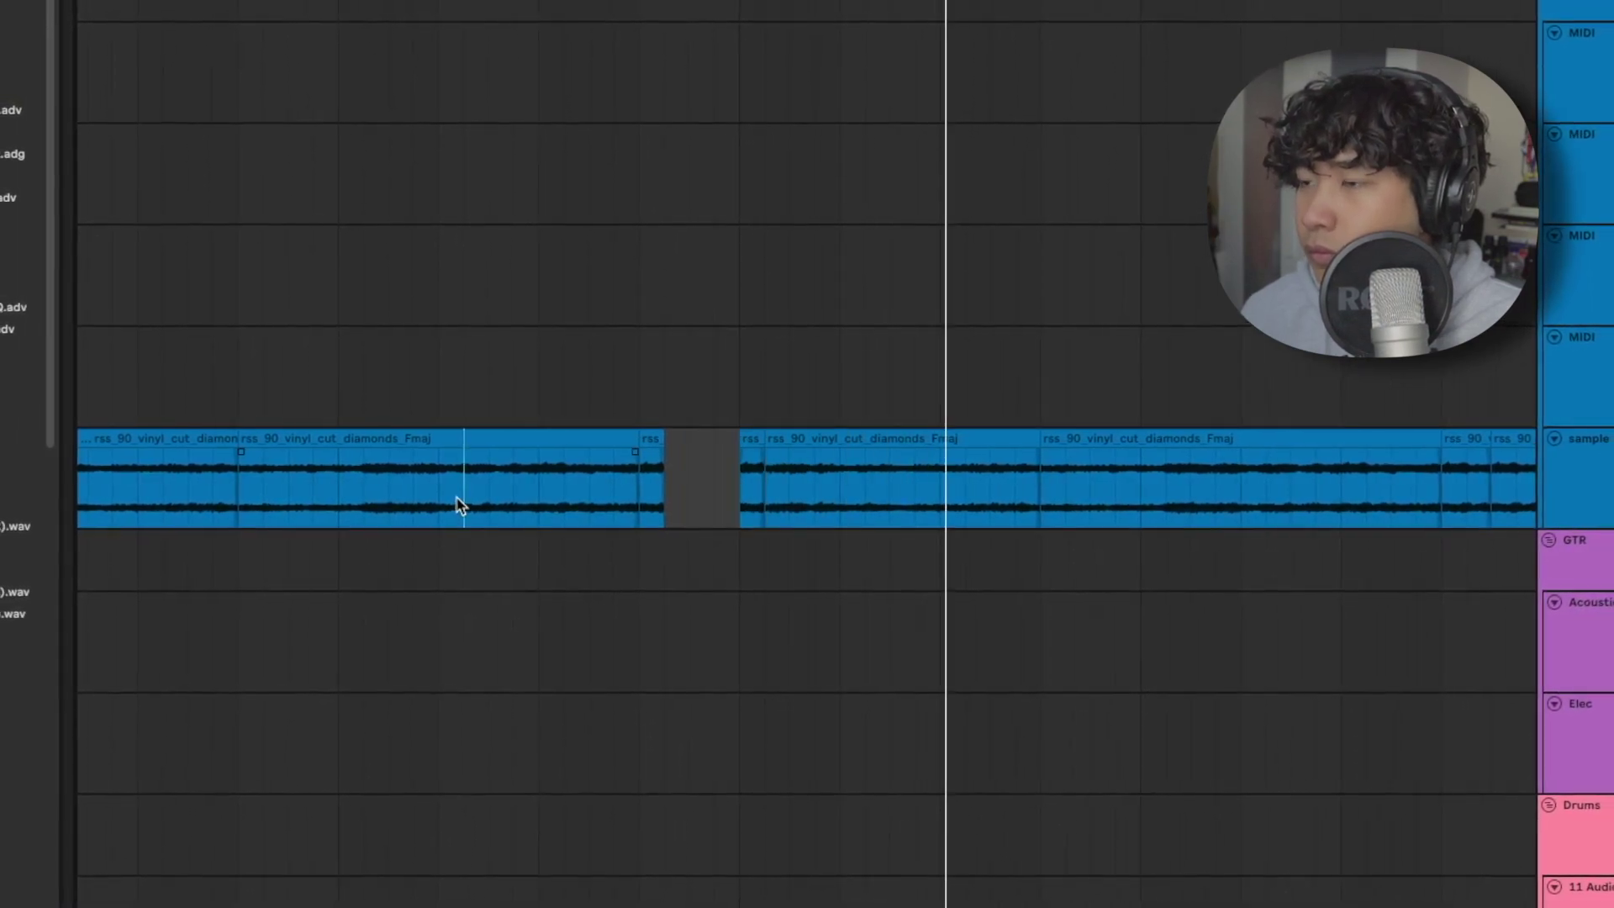
pyautogui.click(458, 504)
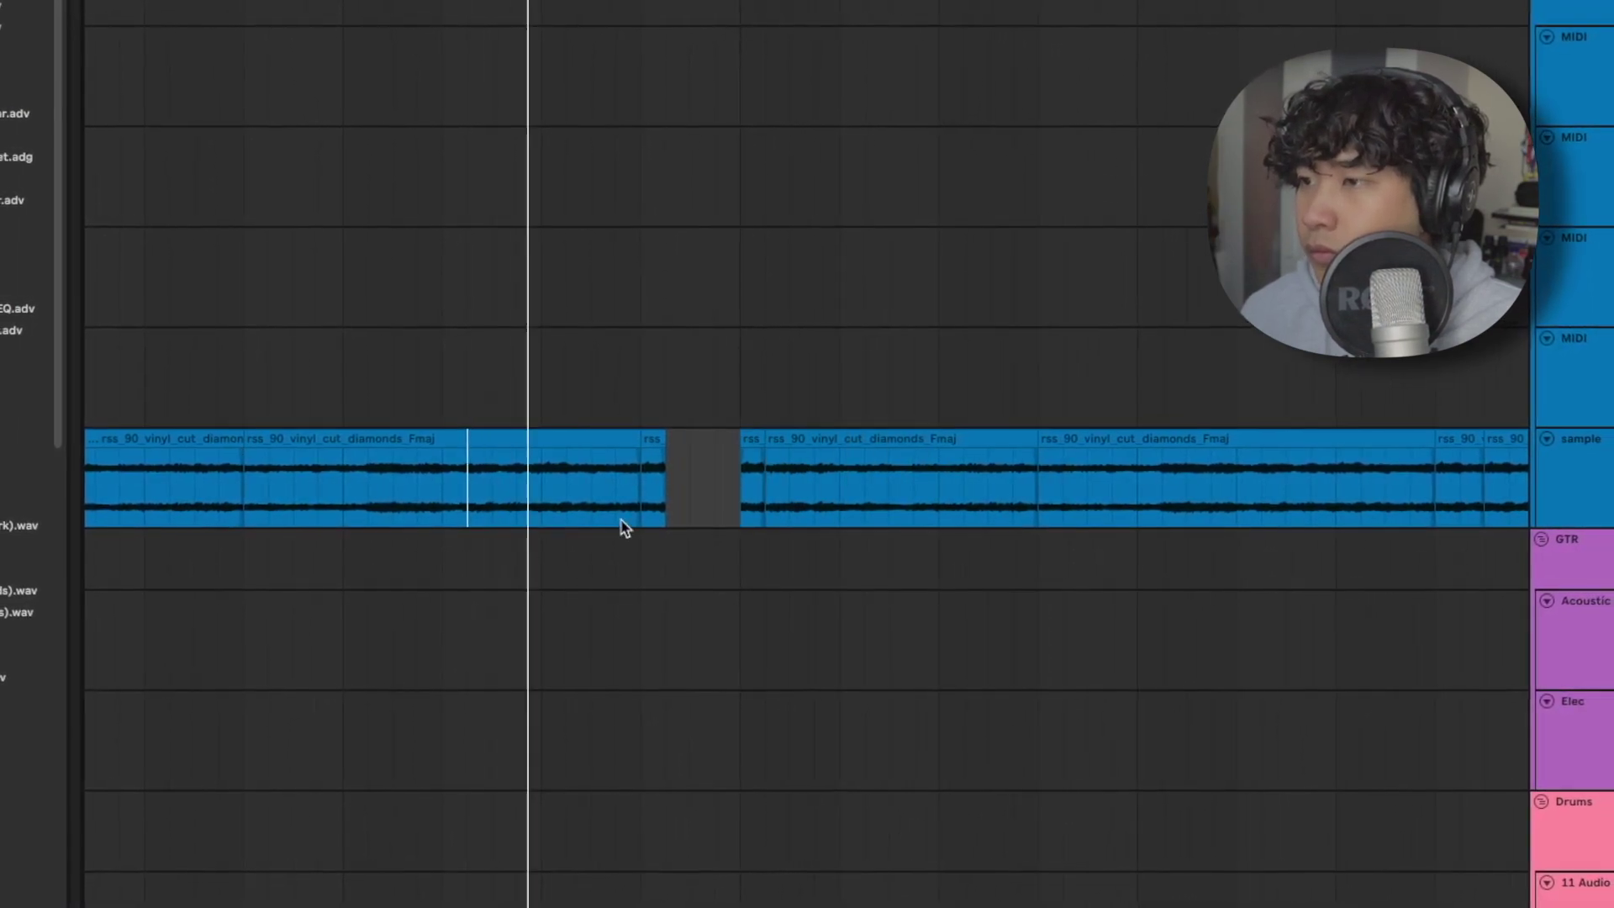
pyautogui.click(830, 458)
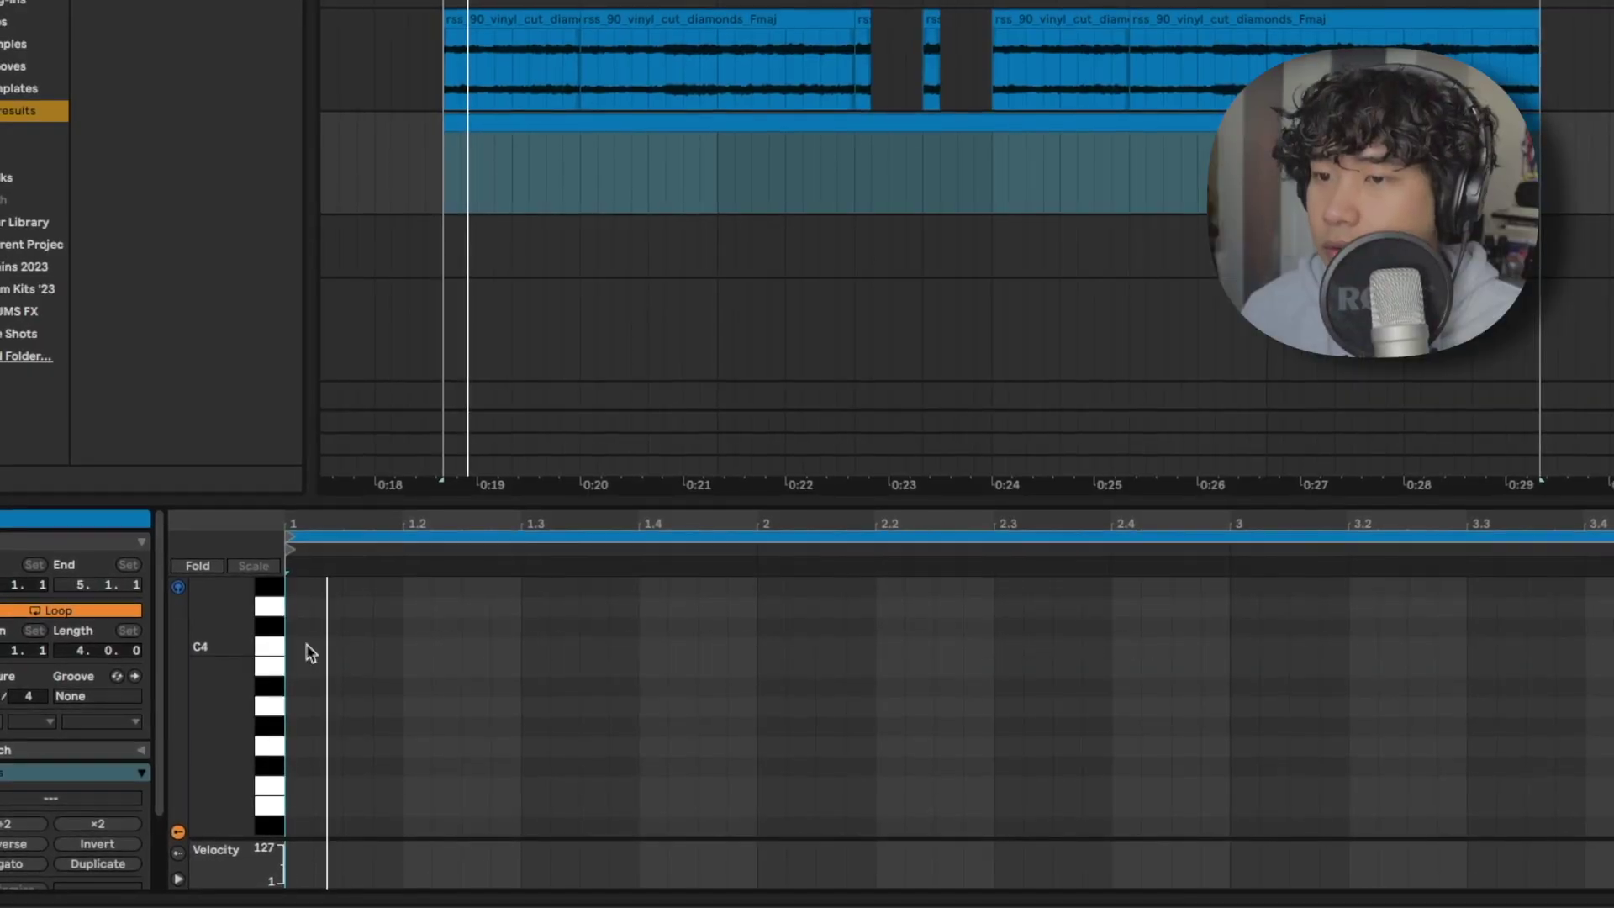
# Enter a C4 bass note at the start of the MIDI clip and duplicate it to G3 at 1.3 and G#3 at bar 2.
pyautogui.doubleClick(295, 644)
pyautogui.moveTo(313, 644); pyautogui.dragTo(642, 643)
pyautogui.press('space')
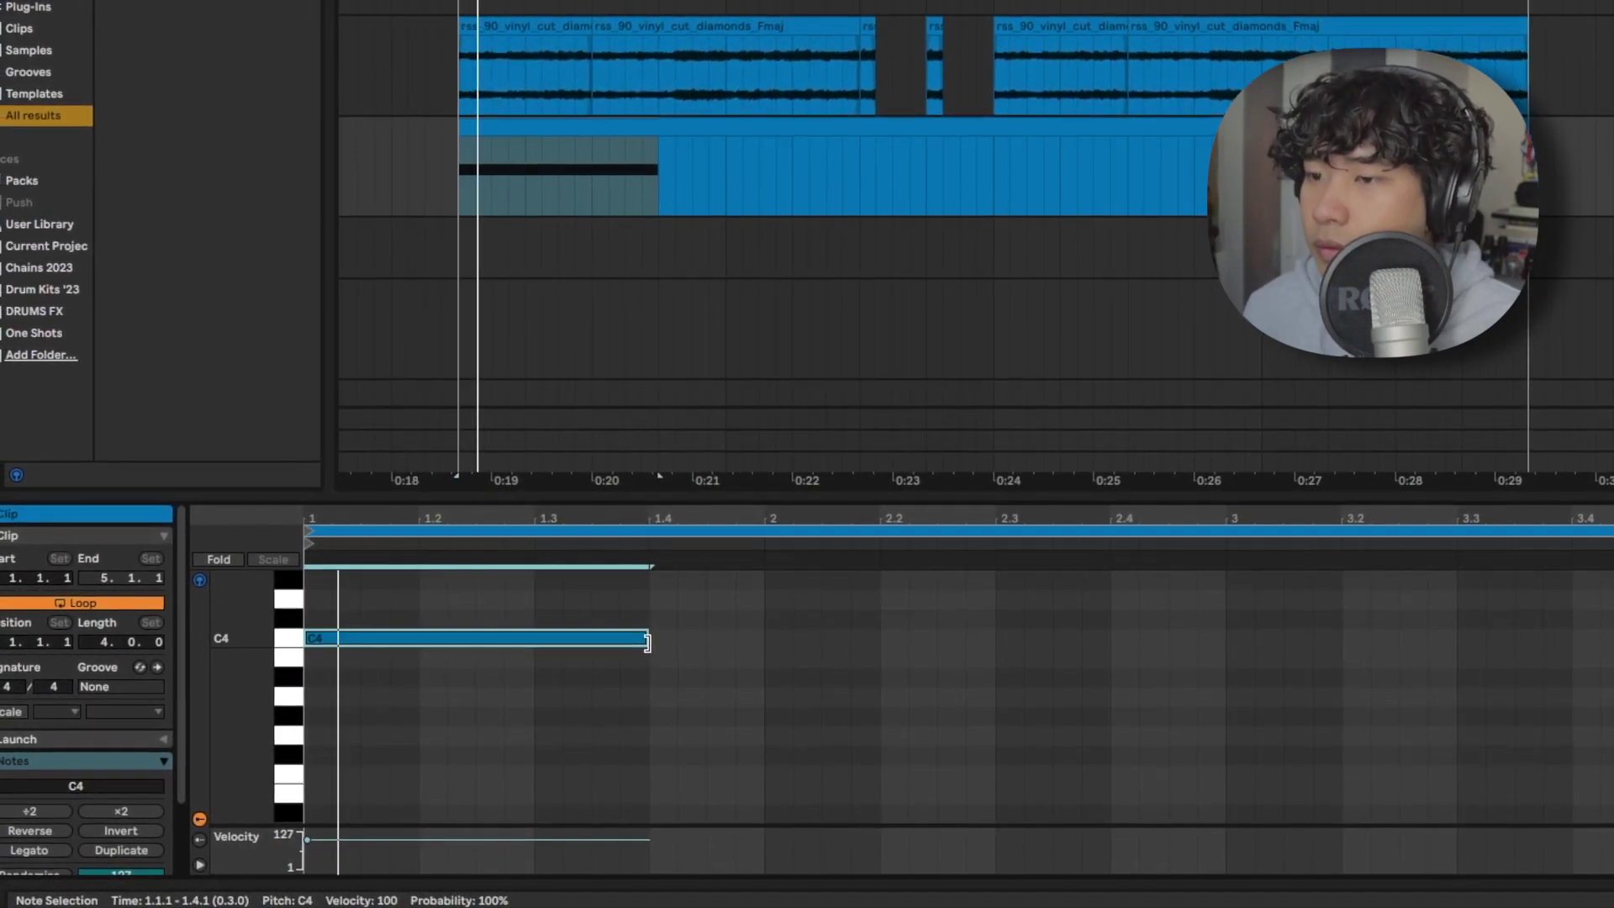
pyautogui.hotkey('ctrl', 'd')
pyautogui.moveTo(651, 638); pyautogui.dragTo(534, 738)
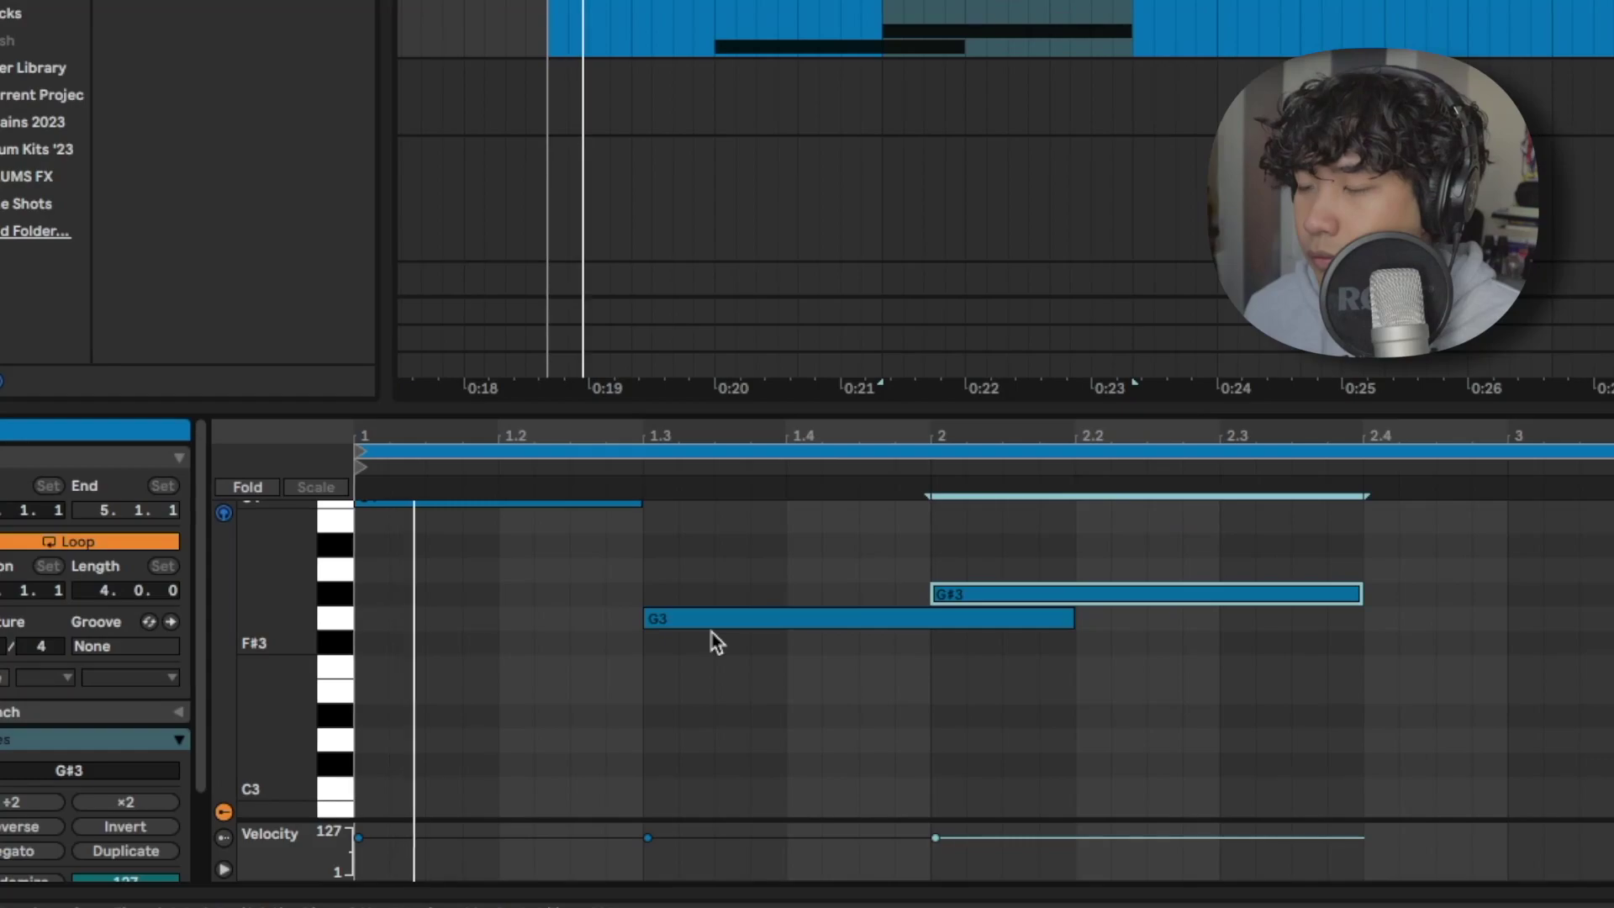
# Resize the bass notes so G3 ends at bar 2 and G#3 ends at 2.3.
pyautogui.hotkey('shift', 'Left')
pyautogui.hotkey('shift', 'Left')
pyautogui.hotkey('shift', 'Left')
pyautogui.hotkey('shift', 'Left')
pyautogui.hotkey('shift', 'Left')
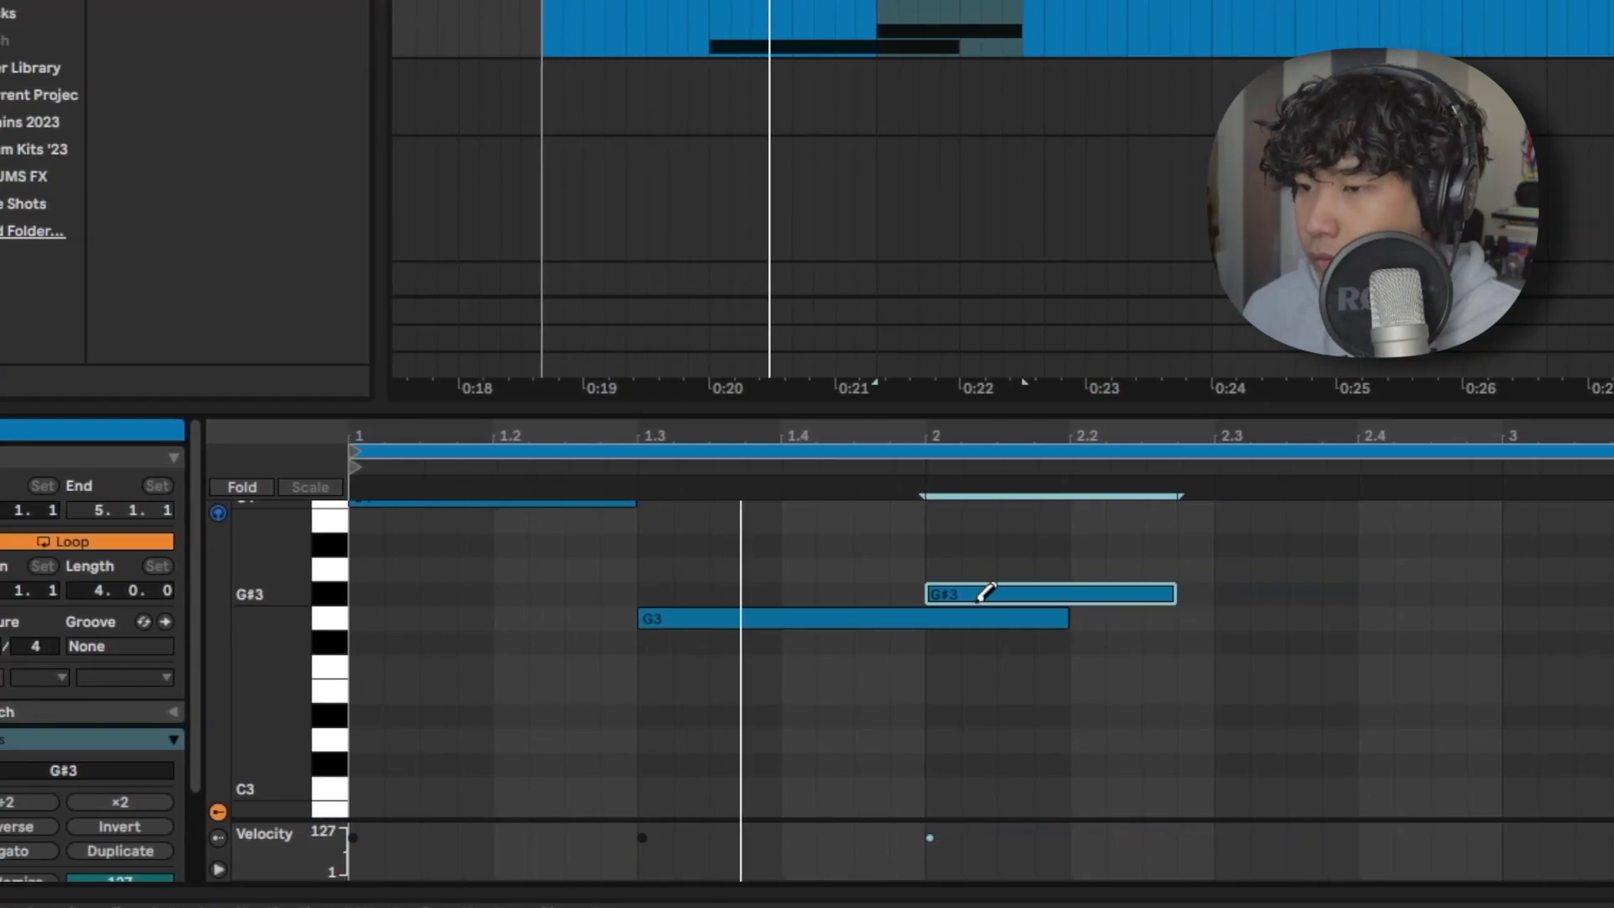
pyautogui.moveTo(1068, 619); pyautogui.dragTo(925, 619)
pyautogui.click(1173, 593)
pyautogui.moveTo(1158, 593); pyautogui.dragTo(1195, 593)
pyautogui.scroll(3, 1286, 606)
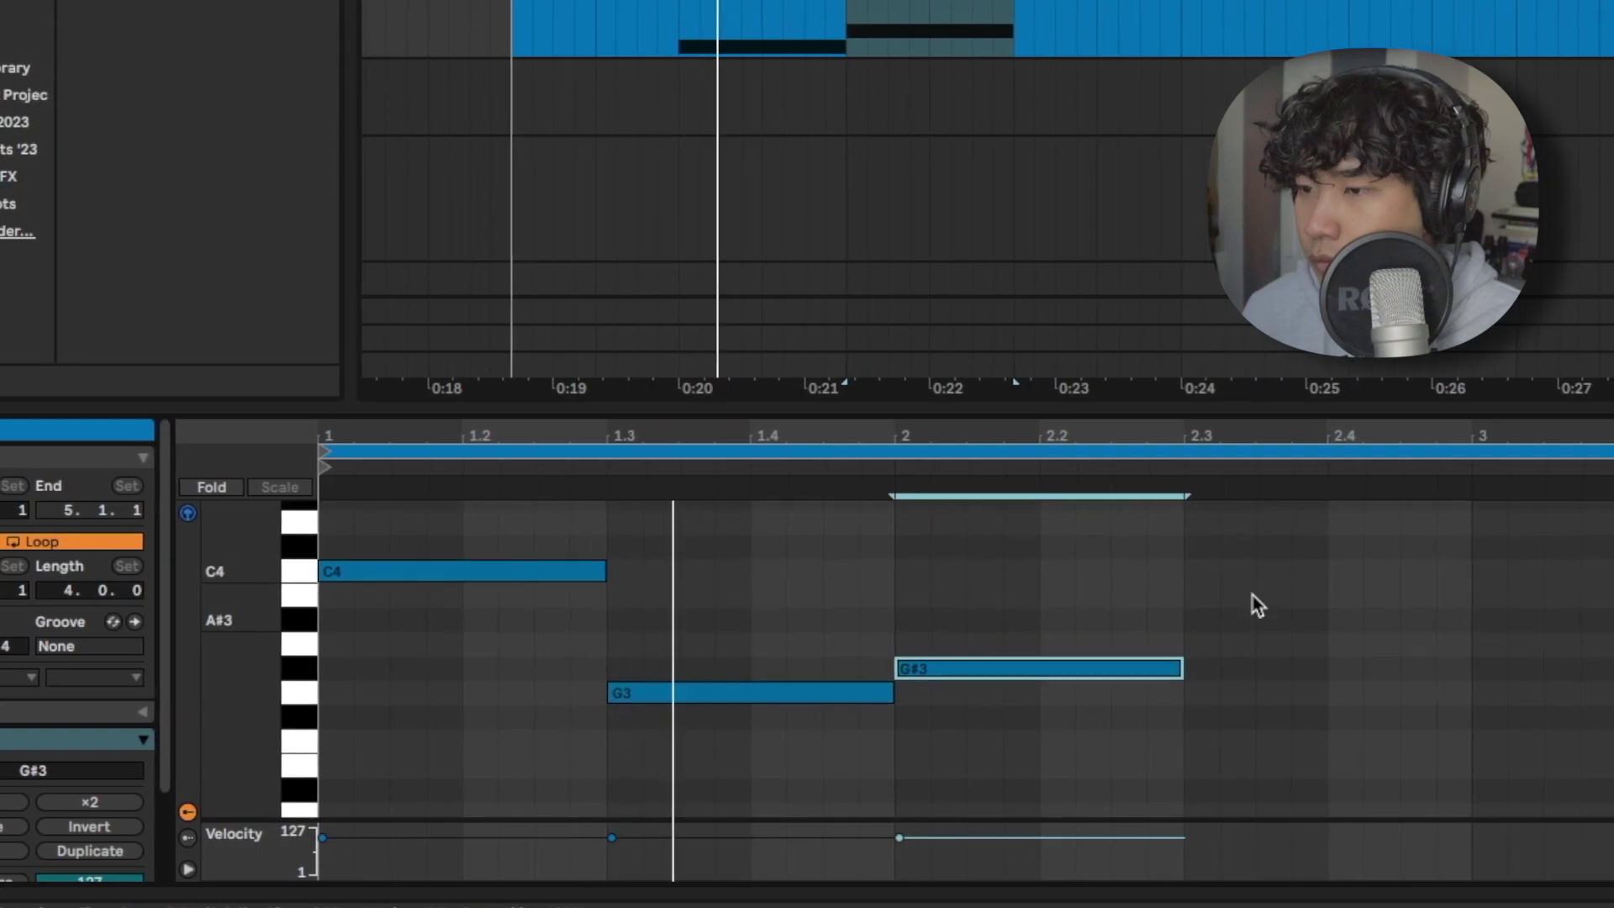
pyautogui.click(1180, 603)
pyautogui.scroll(-1, 1387, 622)
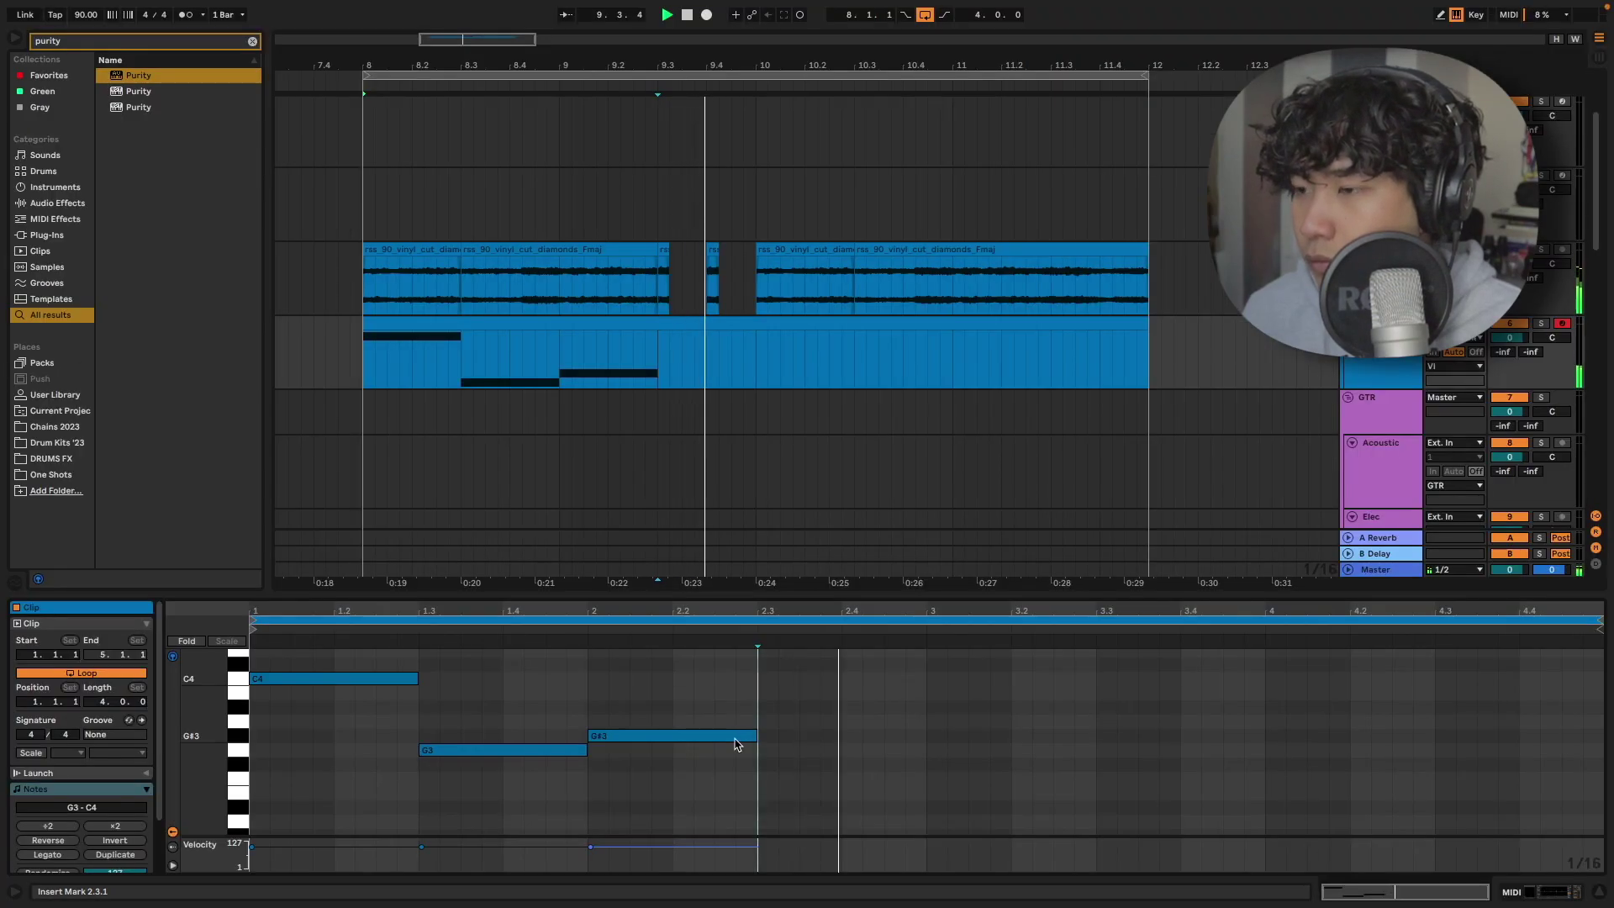
# Add two short sixteenth G#3 notes at 2.3 and 2.4.
pyautogui.click(1144, 648)
pyautogui.hotkey('ctrl', 'd')
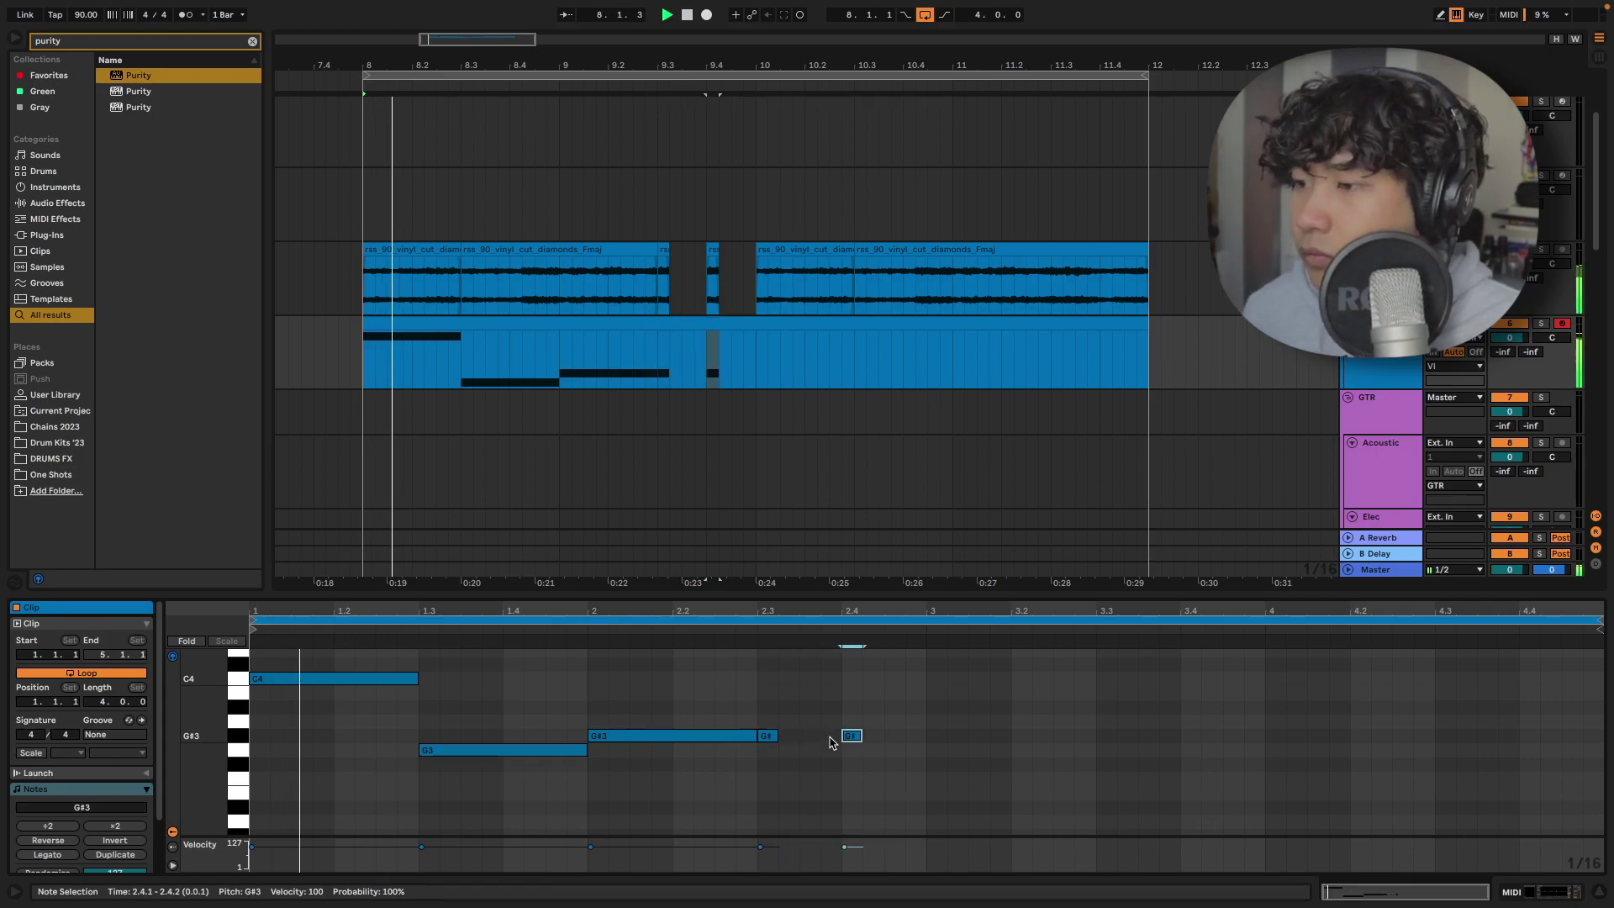
pyautogui.scroll(2, 1062, 692)
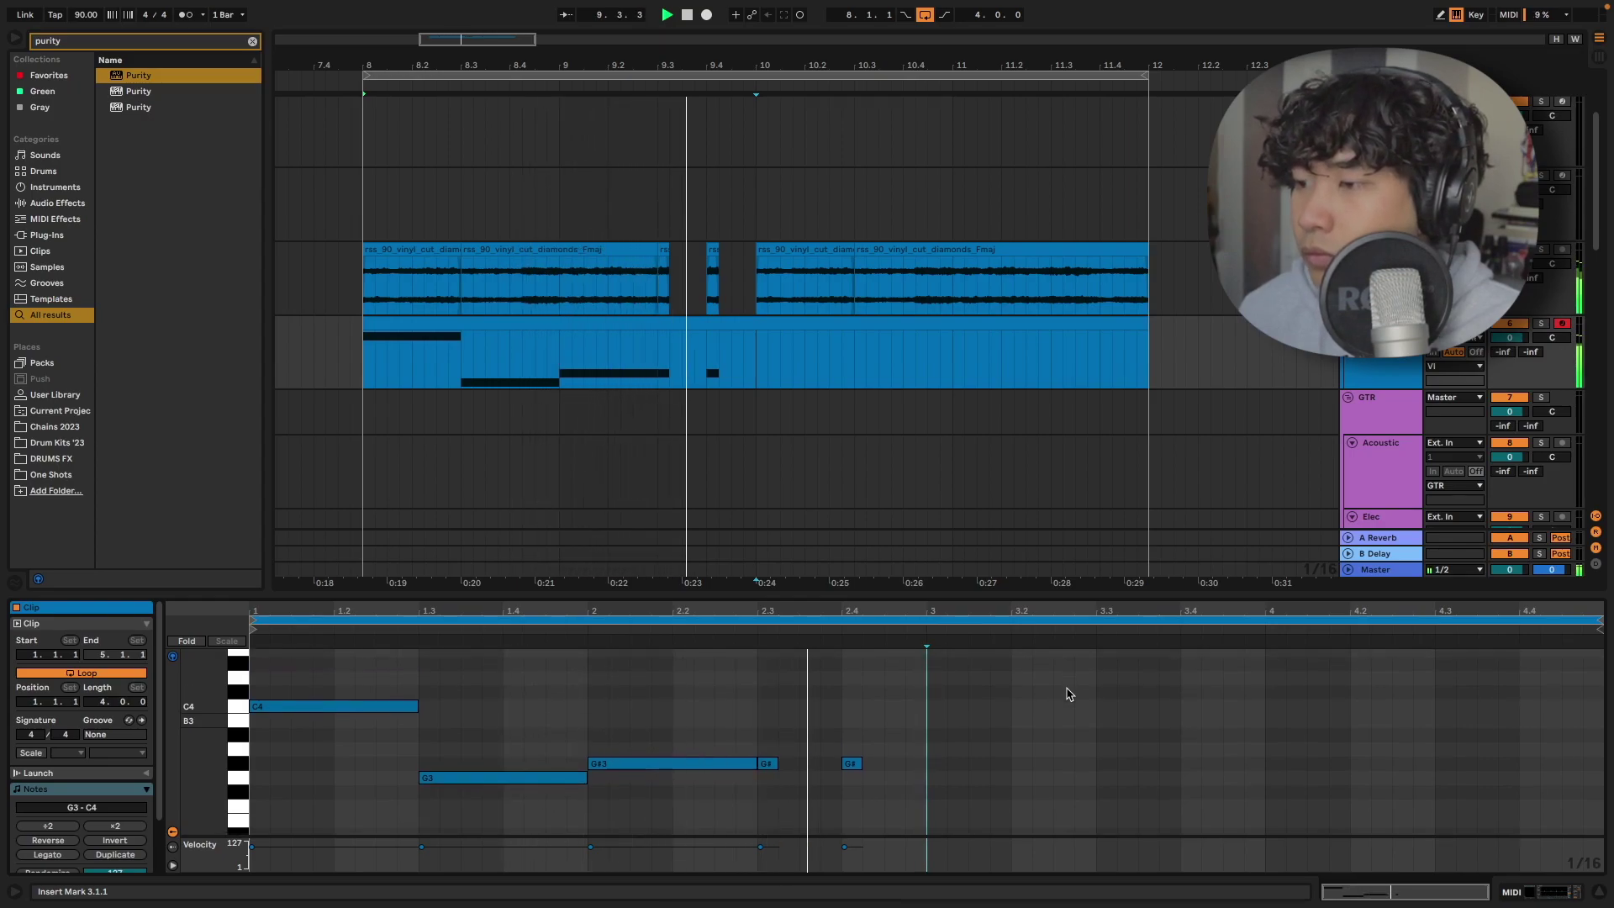
# Duplicate the whole bass phrase and align the copy to start at bar 3.
pyautogui.hotkey('ctrl', 'a')
pyautogui.hotkey('ctrl', 'd')
pyautogui.press('Right')
pyautogui.press('Right')
pyautogui.press('Right')
pyautogui.press('Right')
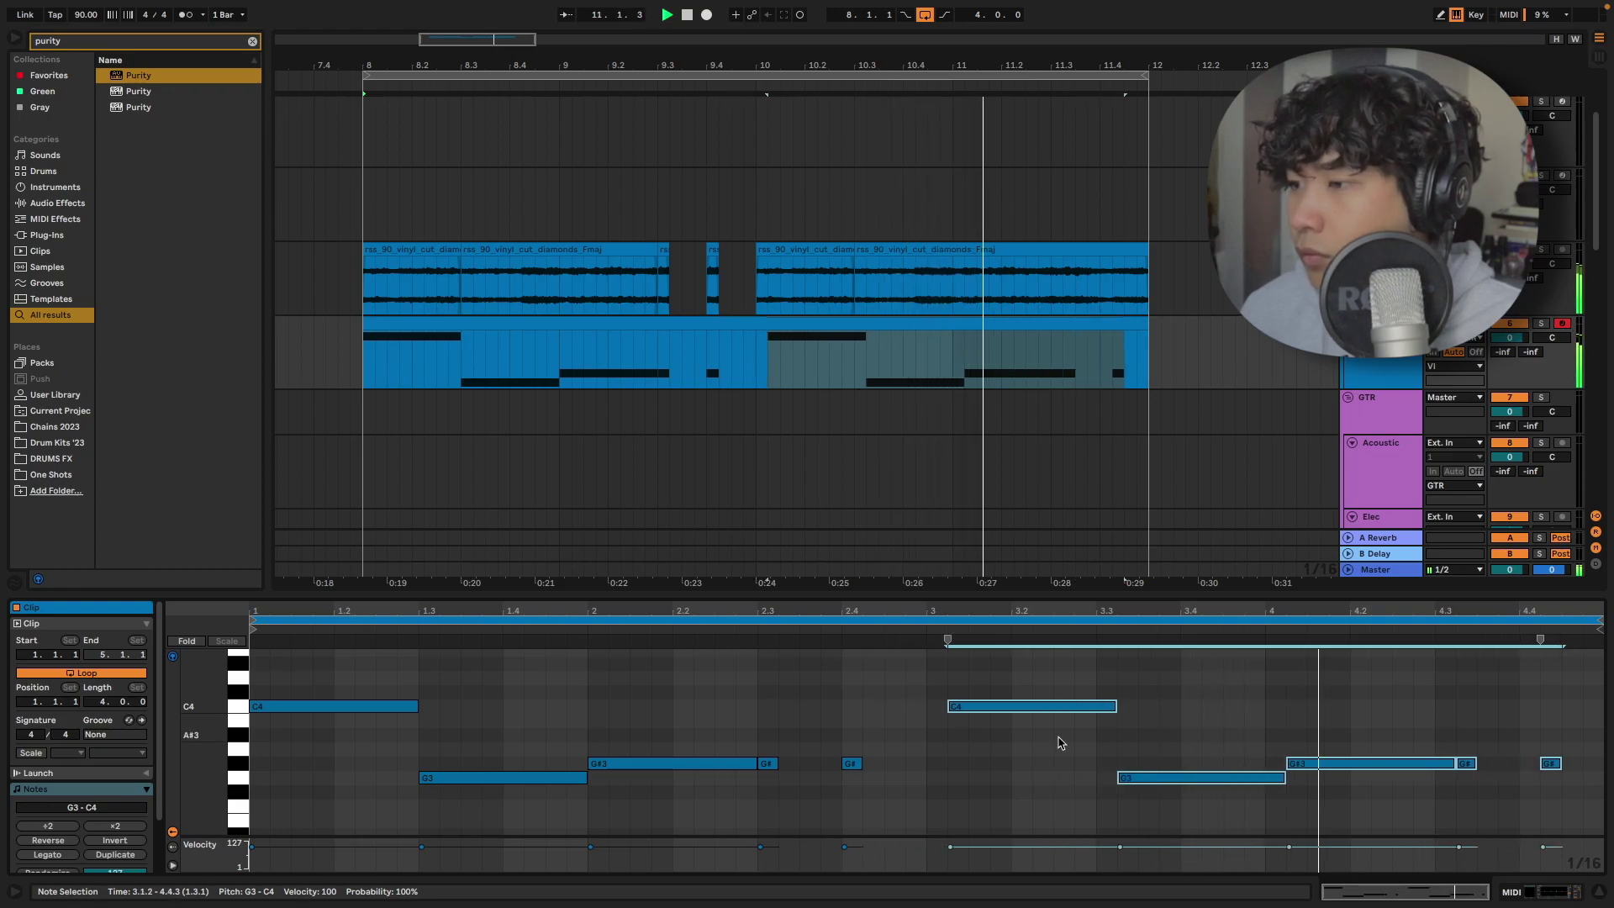
pyautogui.press('Left')
# Move the last two short notes up to A#3 at 4.3 and 4.4, and extend them to fill the clip's end.
pyautogui.scroll(-1, 1082, 729)
pyautogui.moveTo(1560, 718); pyautogui.dragTo(1449, 743)
pyautogui.moveTo(1584, 719); pyautogui.dragTo(1476, 743)
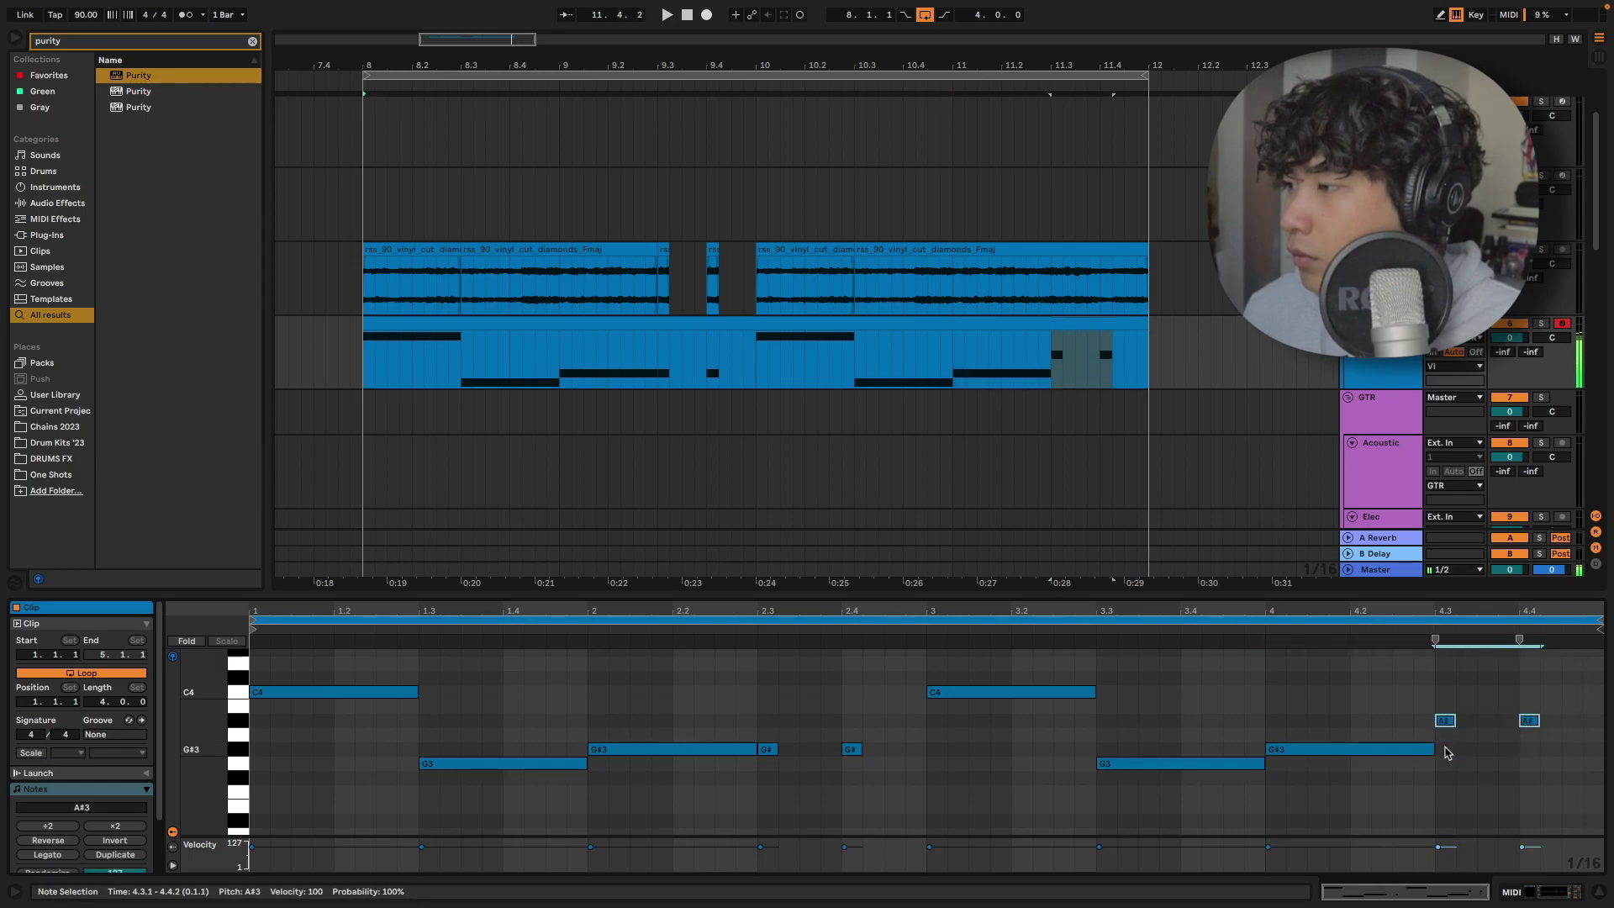
pyautogui.click(1206, 680)
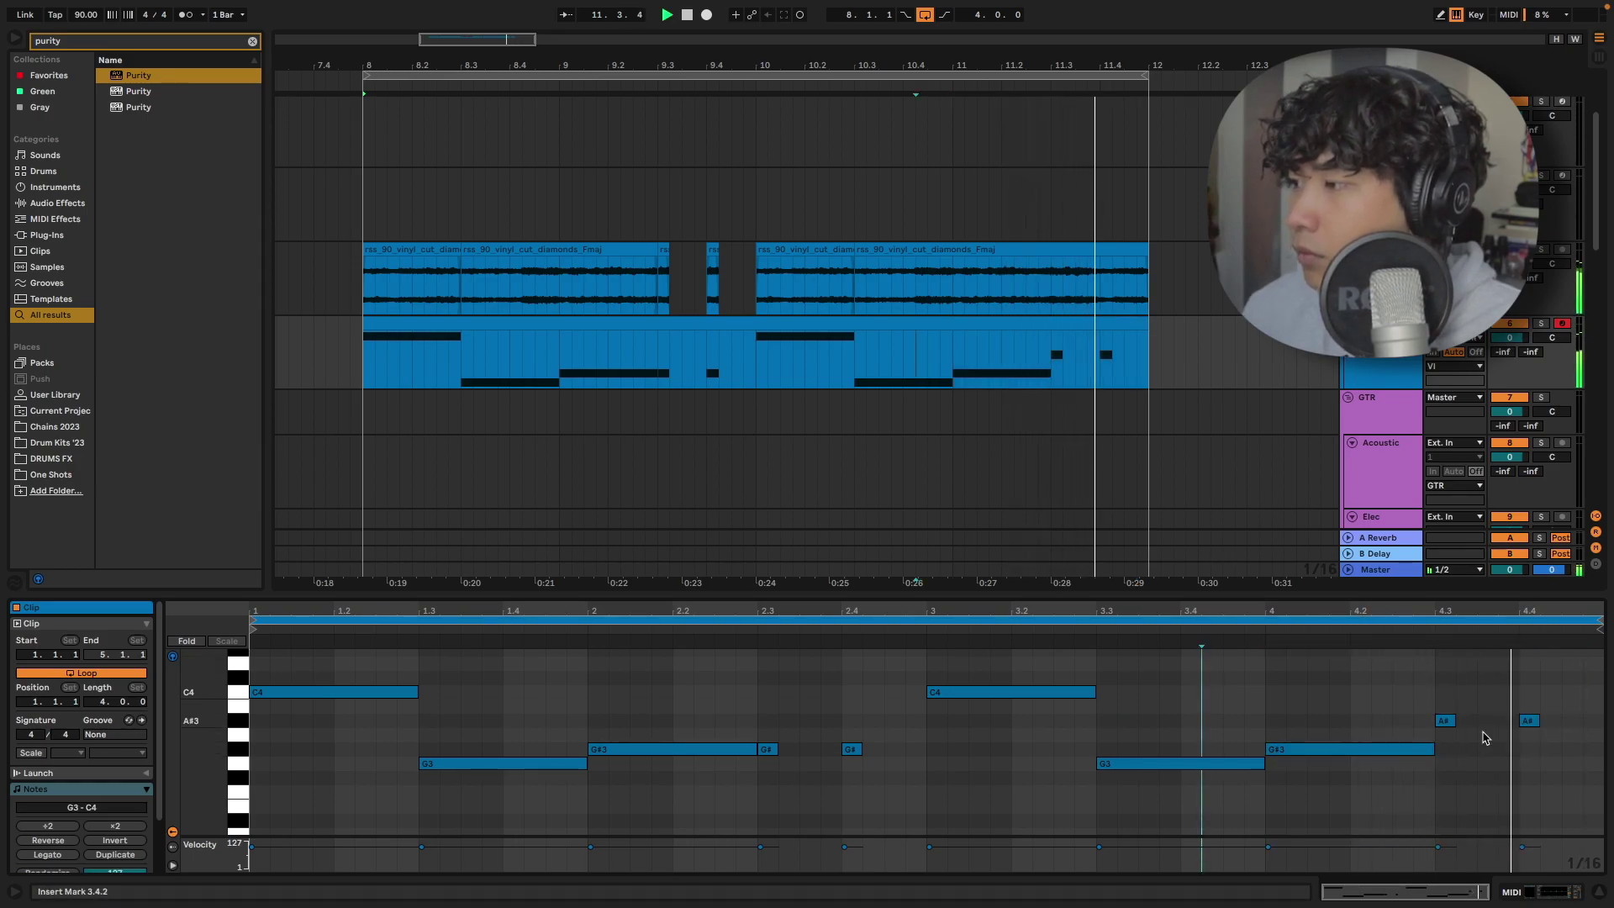
pyautogui.moveTo(1574, 724); pyautogui.dragTo(1455, 724)
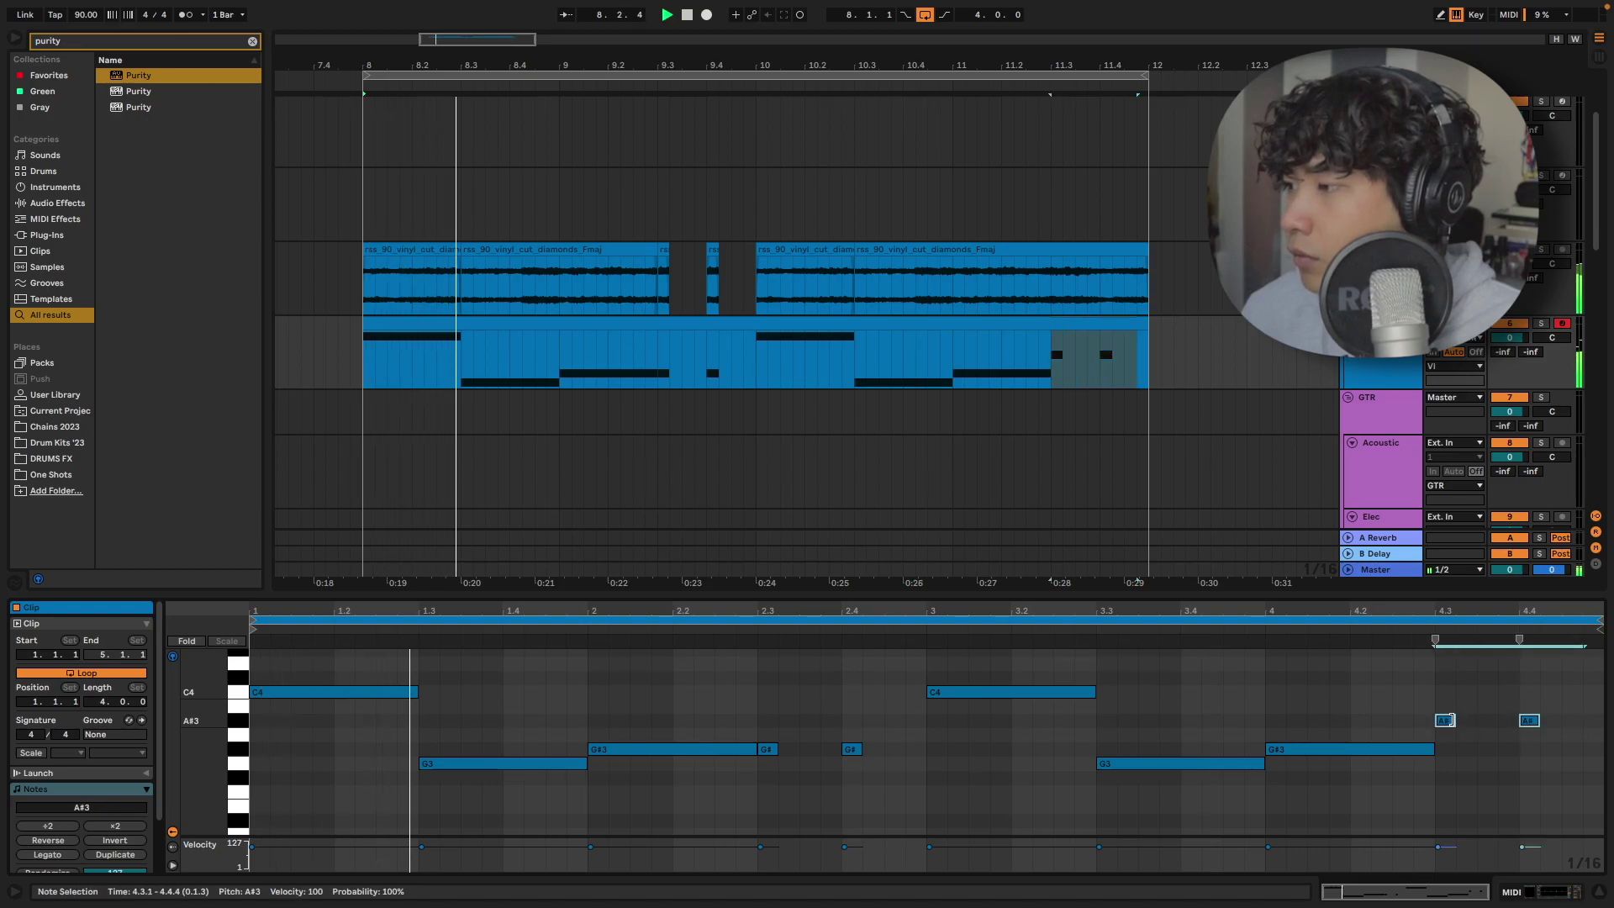
# Transpose all bass notes down one octave.
pyautogui.hotkey('ctrl', 'a')
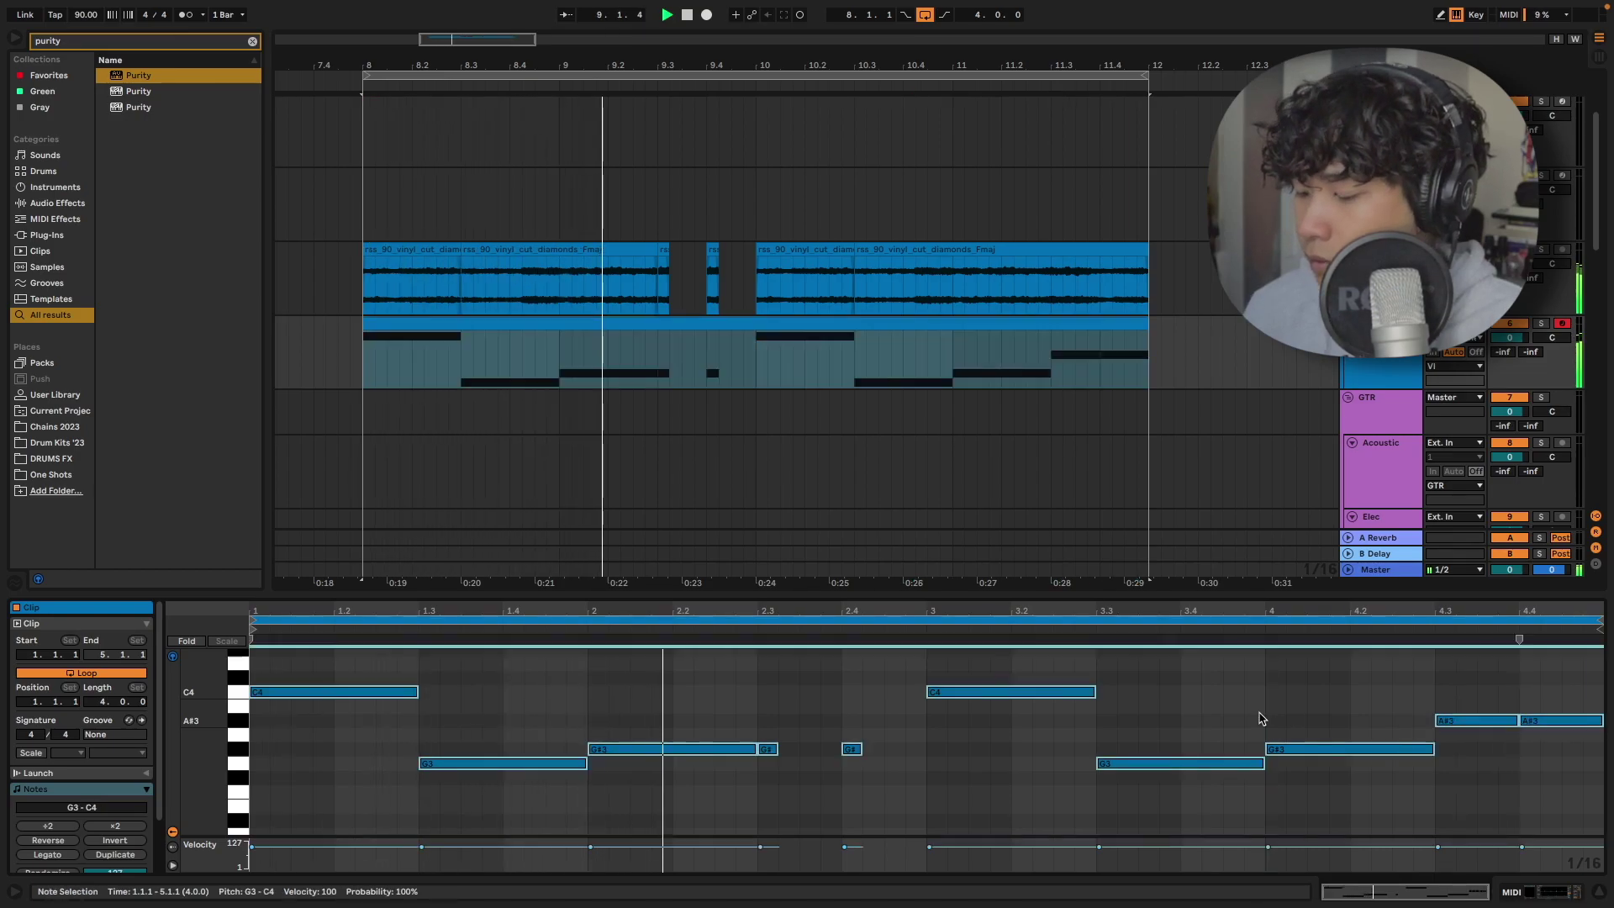
pyautogui.hotkey('shift', 'Down')
pyautogui.scroll(2, 426, 719)
pyautogui.rightClick(476, 694)
pyautogui.press('Escape')
pyautogui.click(586, 707)
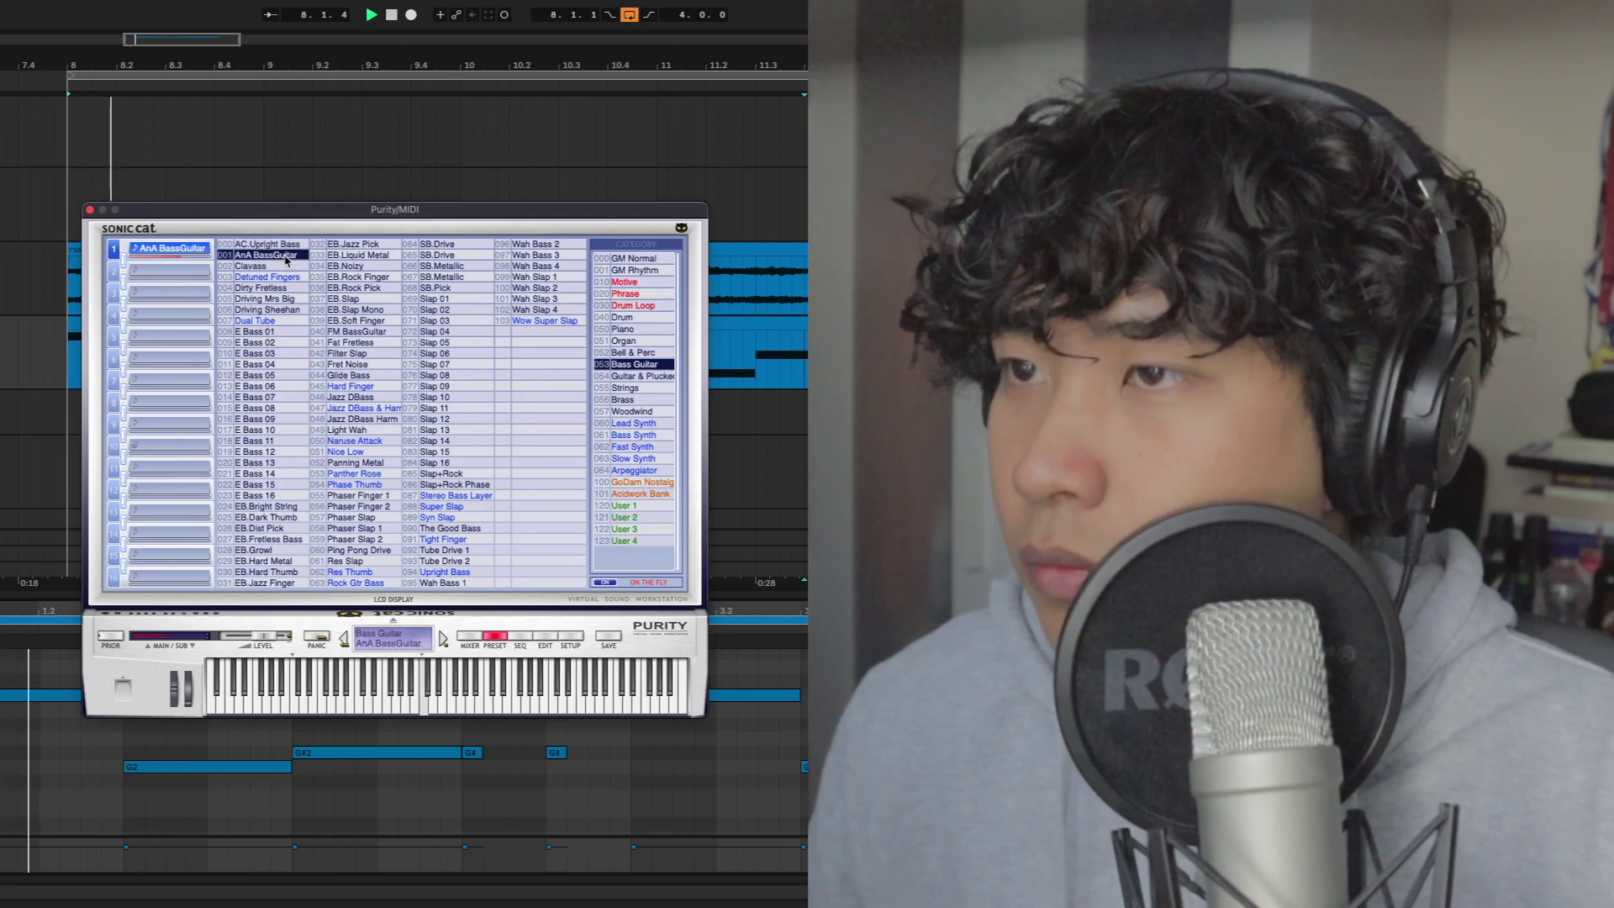
# Close the Purity instrument window and add the NANI distortion plug-in after the Limiter on the bass track.
pyautogui.click(90, 210)
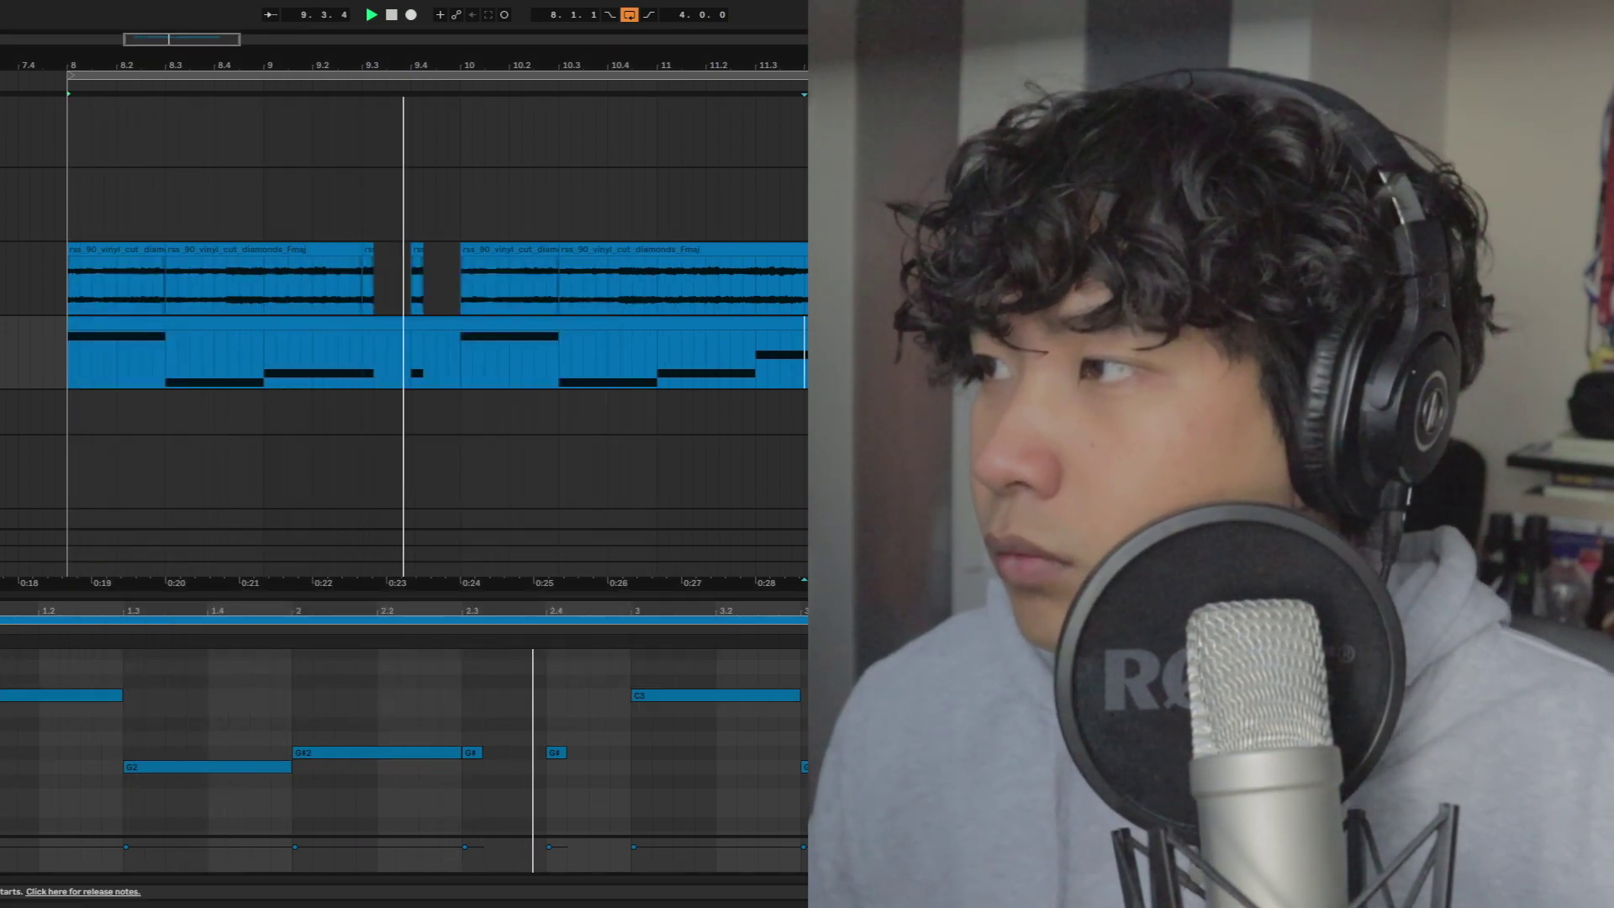
pyautogui.hotkey('shift', 'Tab')
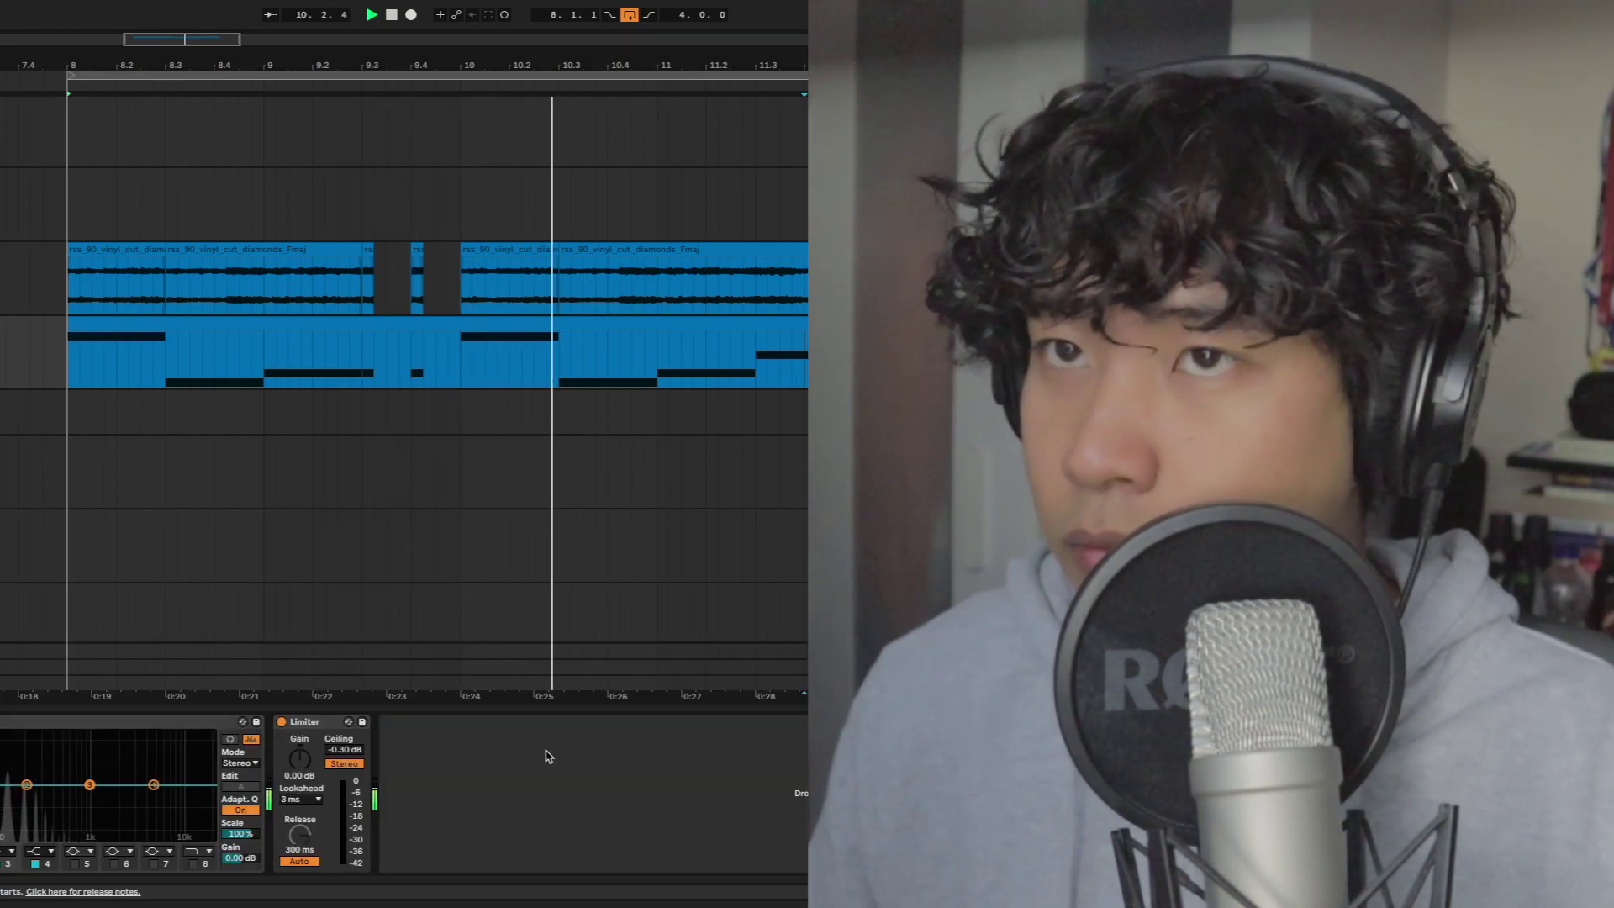
pyautogui.moveTo(544, 750); pyautogui.dragTo(545, 751)
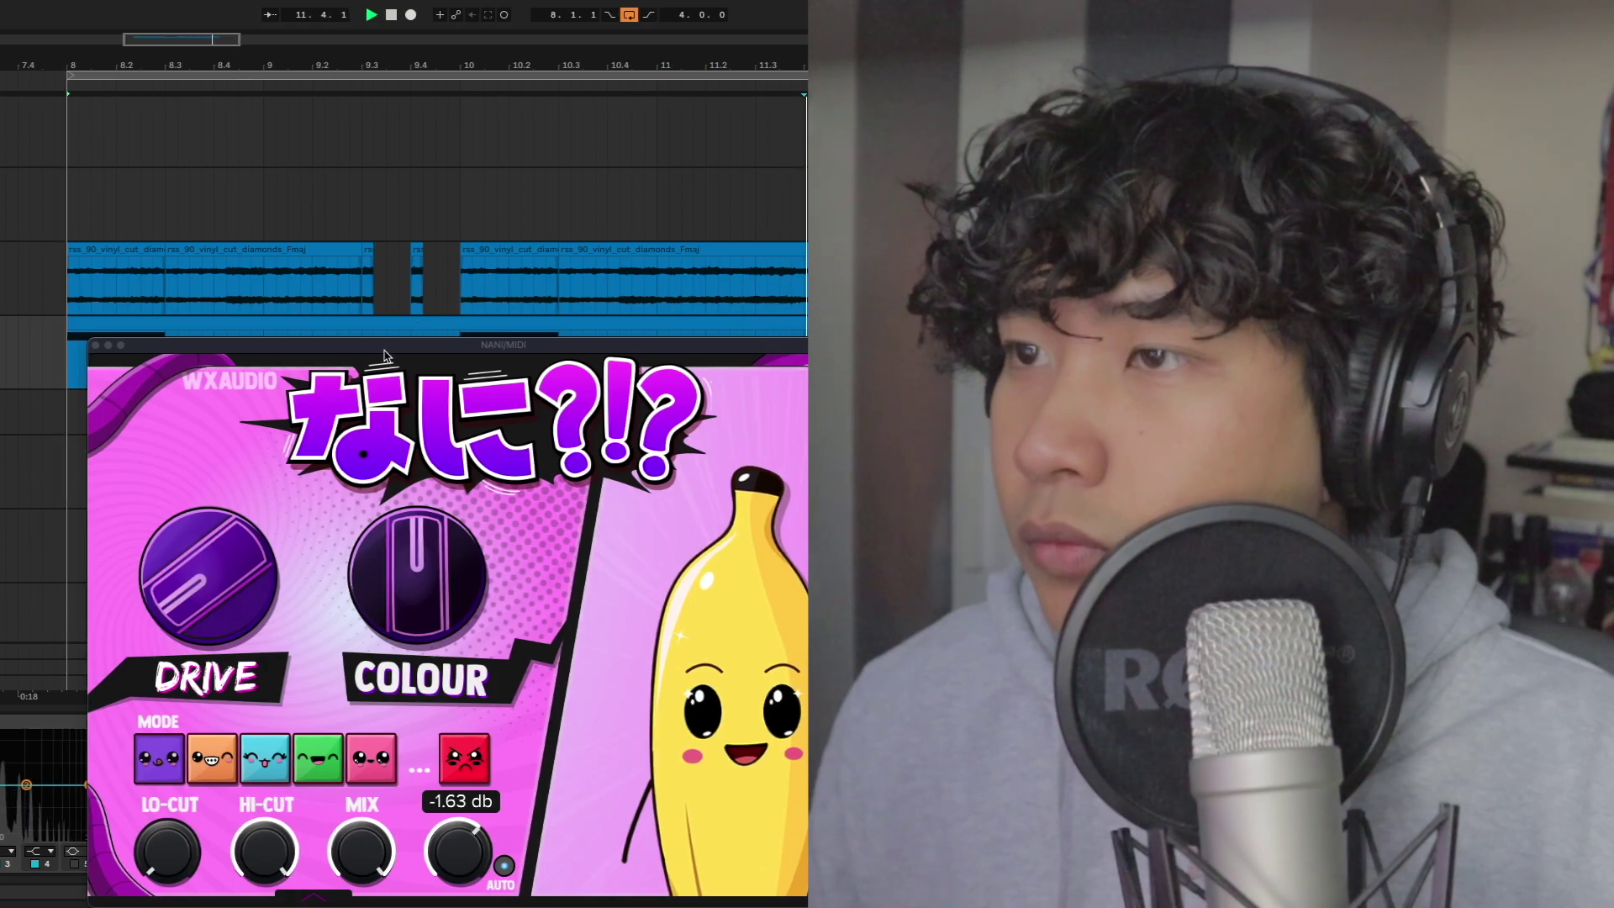
pyautogui.moveTo(324, 330); pyautogui.dragTo(324, 192)
# Set NANI to Funky Distortion with Angry enabled, bring the drive slightly below its midpoint, and hide the plug-in window.
pyautogui.click(309, 606)
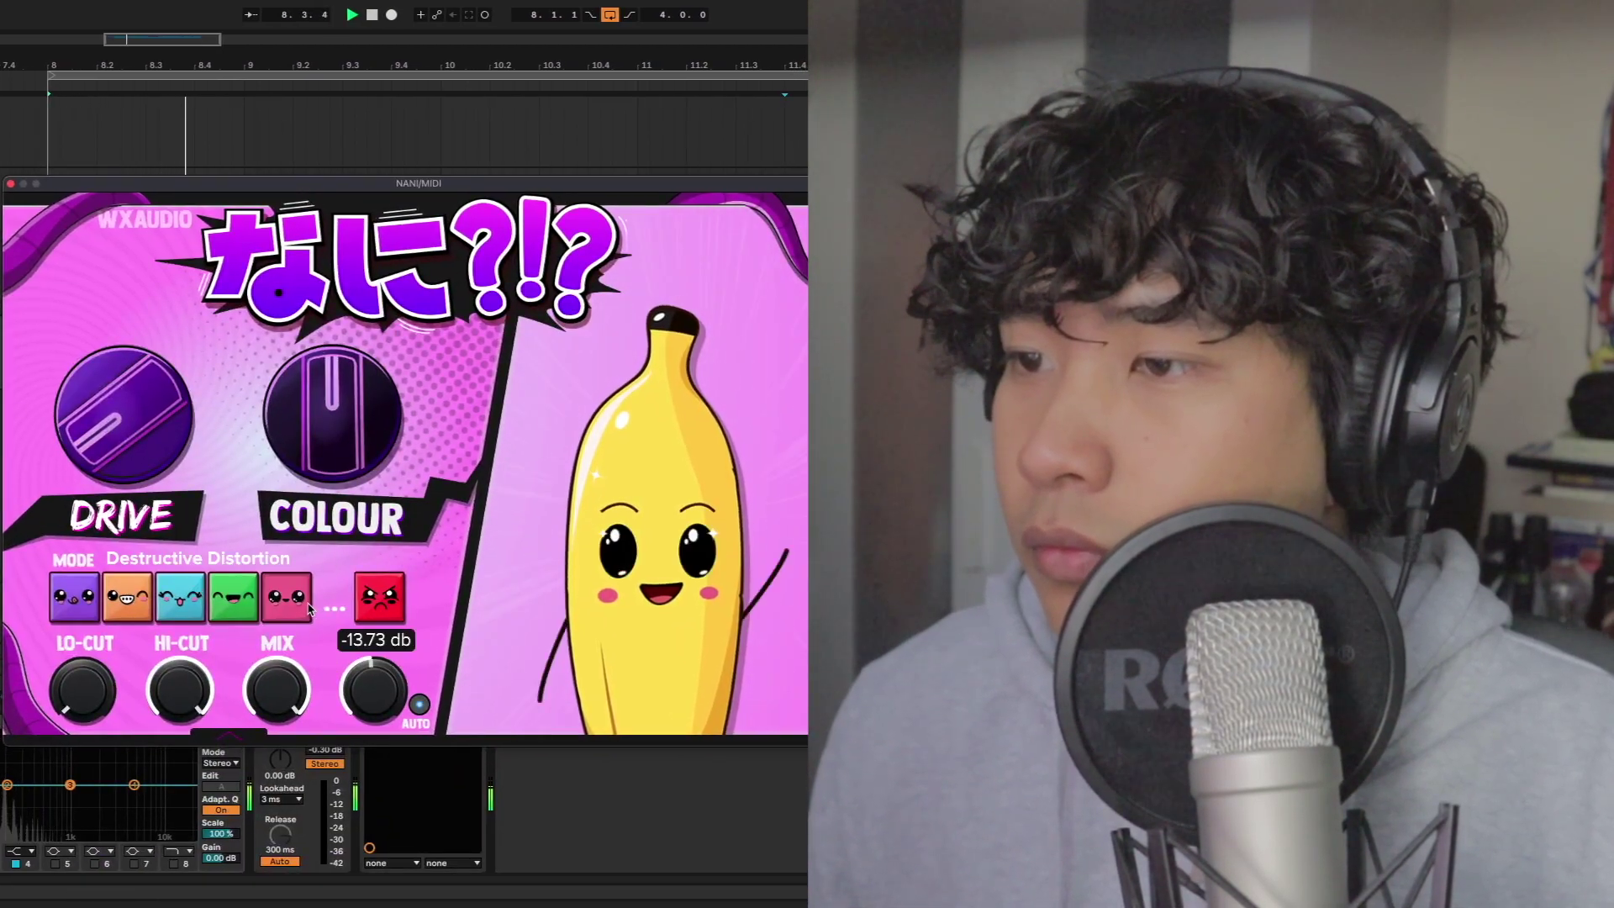
pyautogui.click(386, 609)
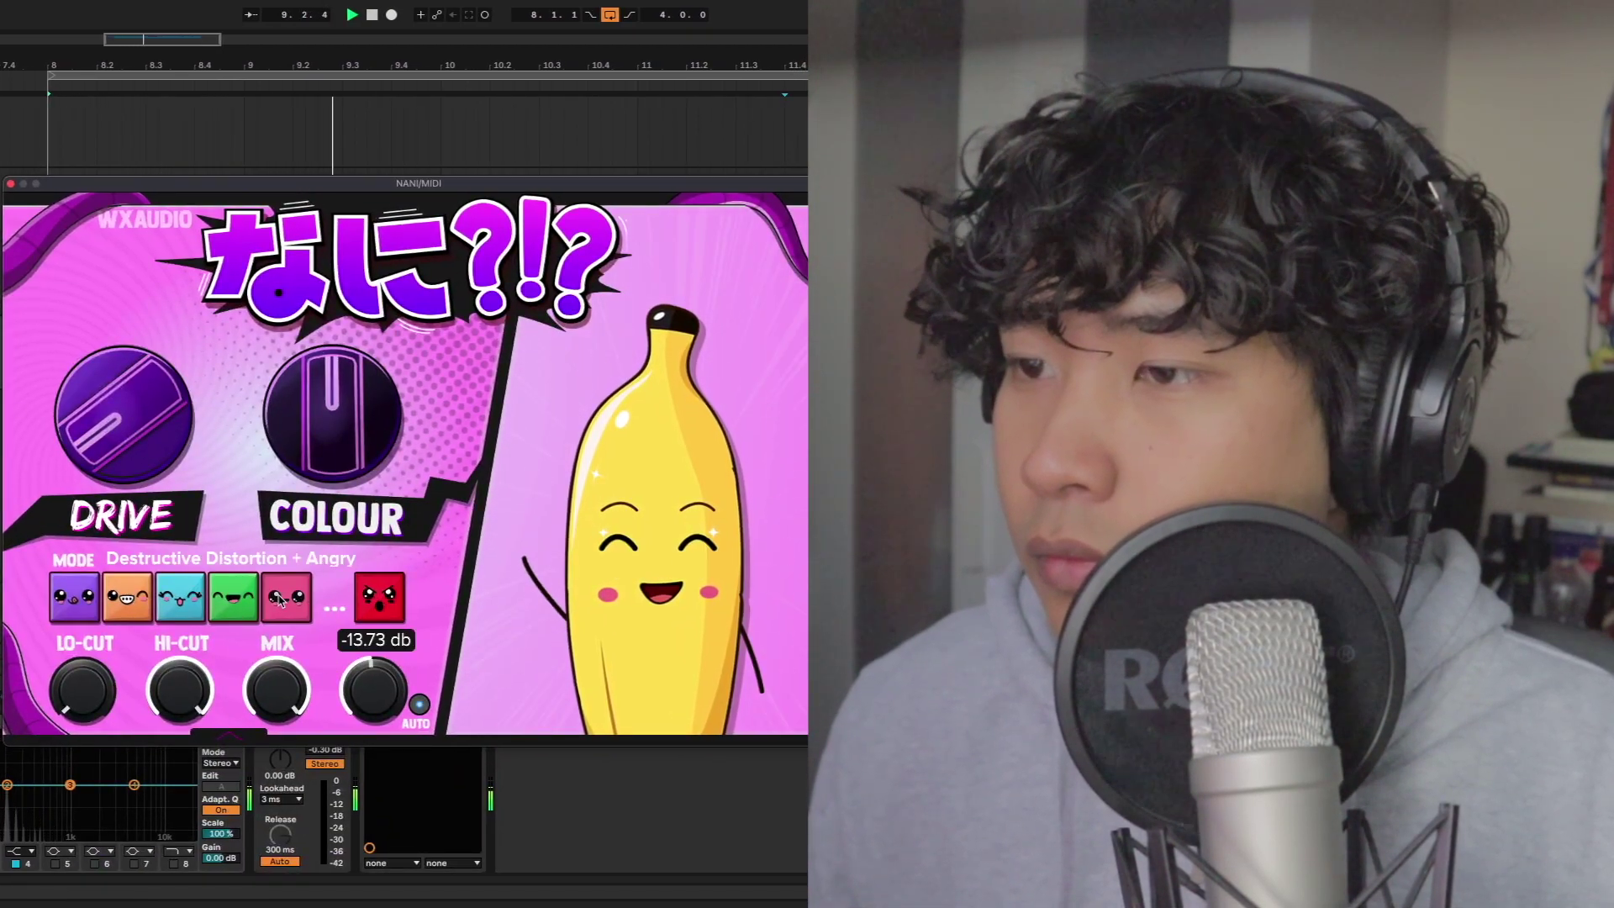
pyautogui.click(202, 598)
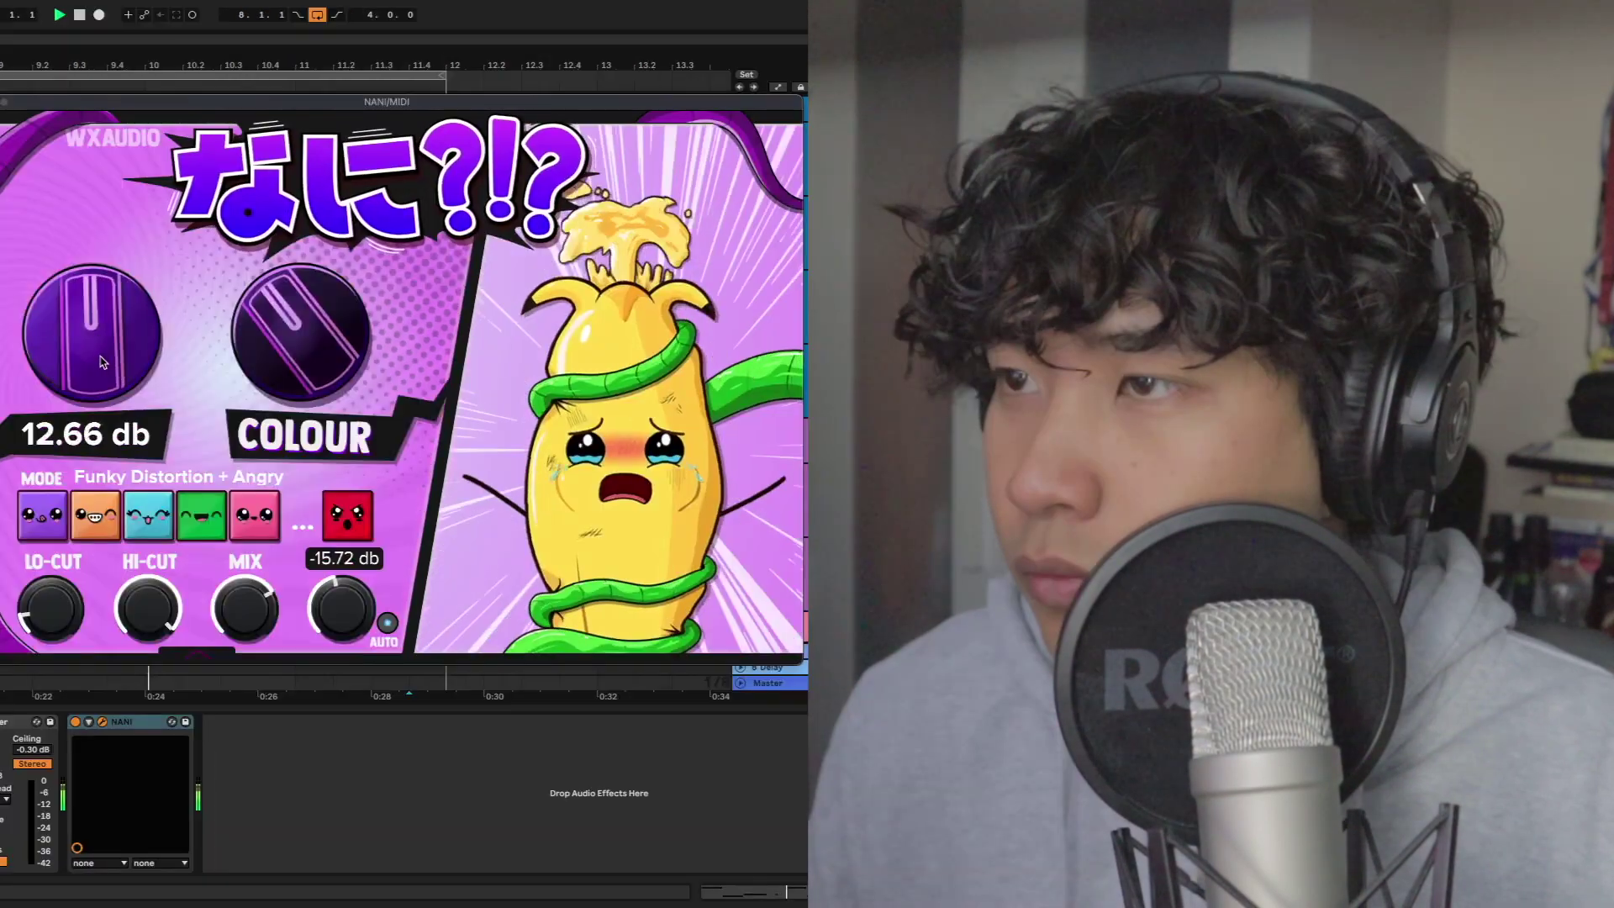
pyautogui.moveTo(101, 370)
pyautogui.mouseDown()
pyautogui.moveTo(102, 395)
pyautogui.moveTo(92, 277)
pyautogui.moveTo(94, 370)
pyautogui.mouseUp()
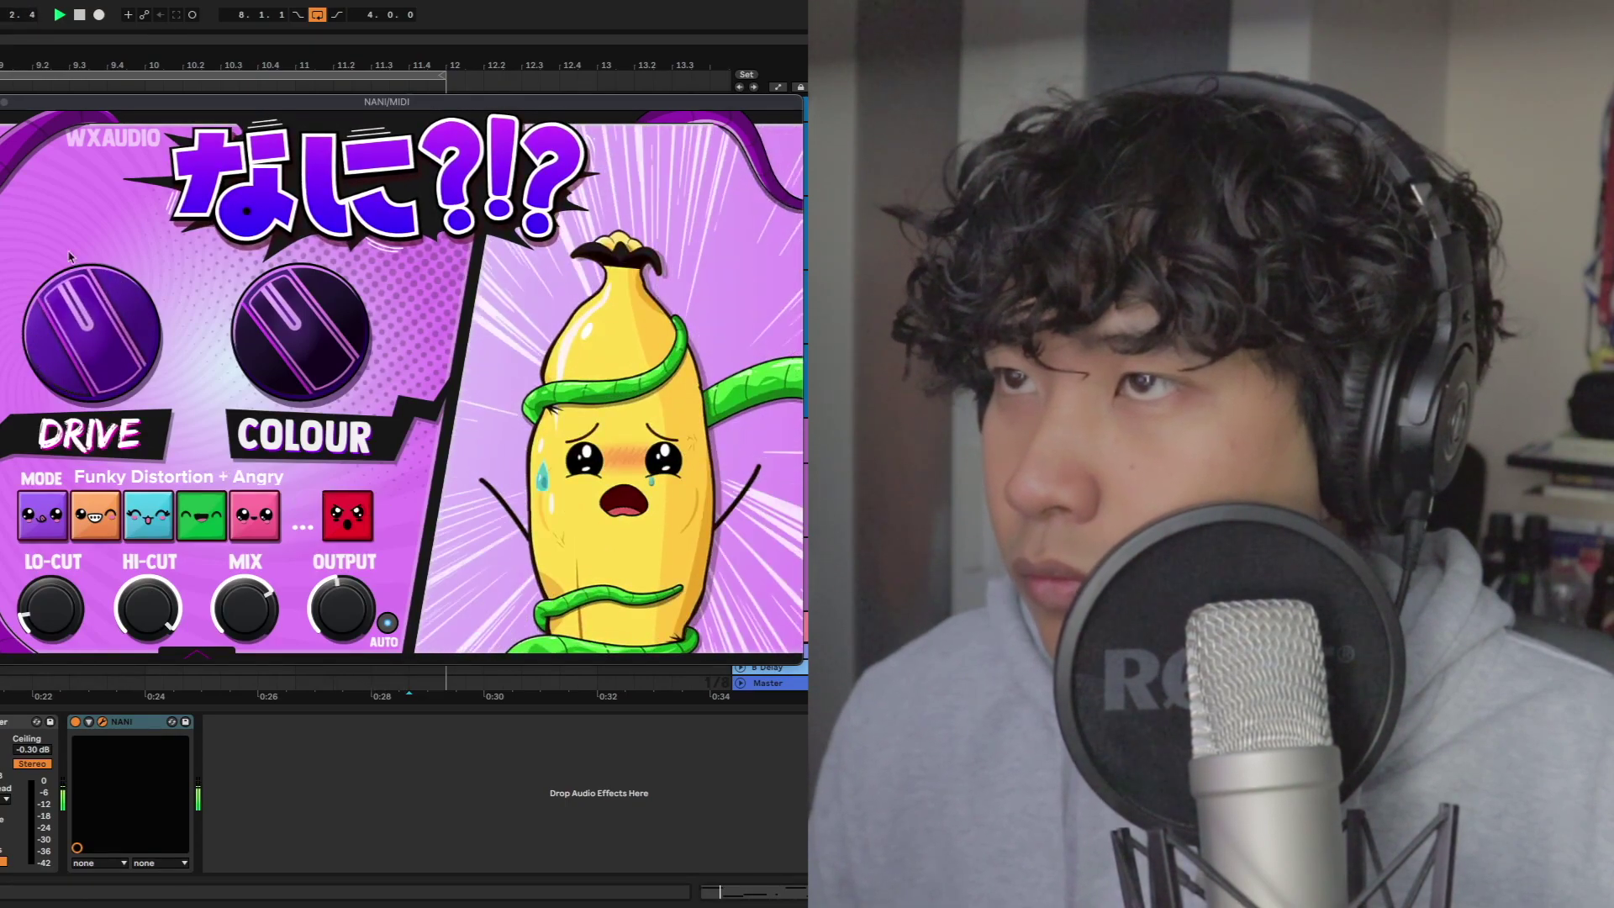
pyautogui.hotkey('ctrl', 'alt', 'p')
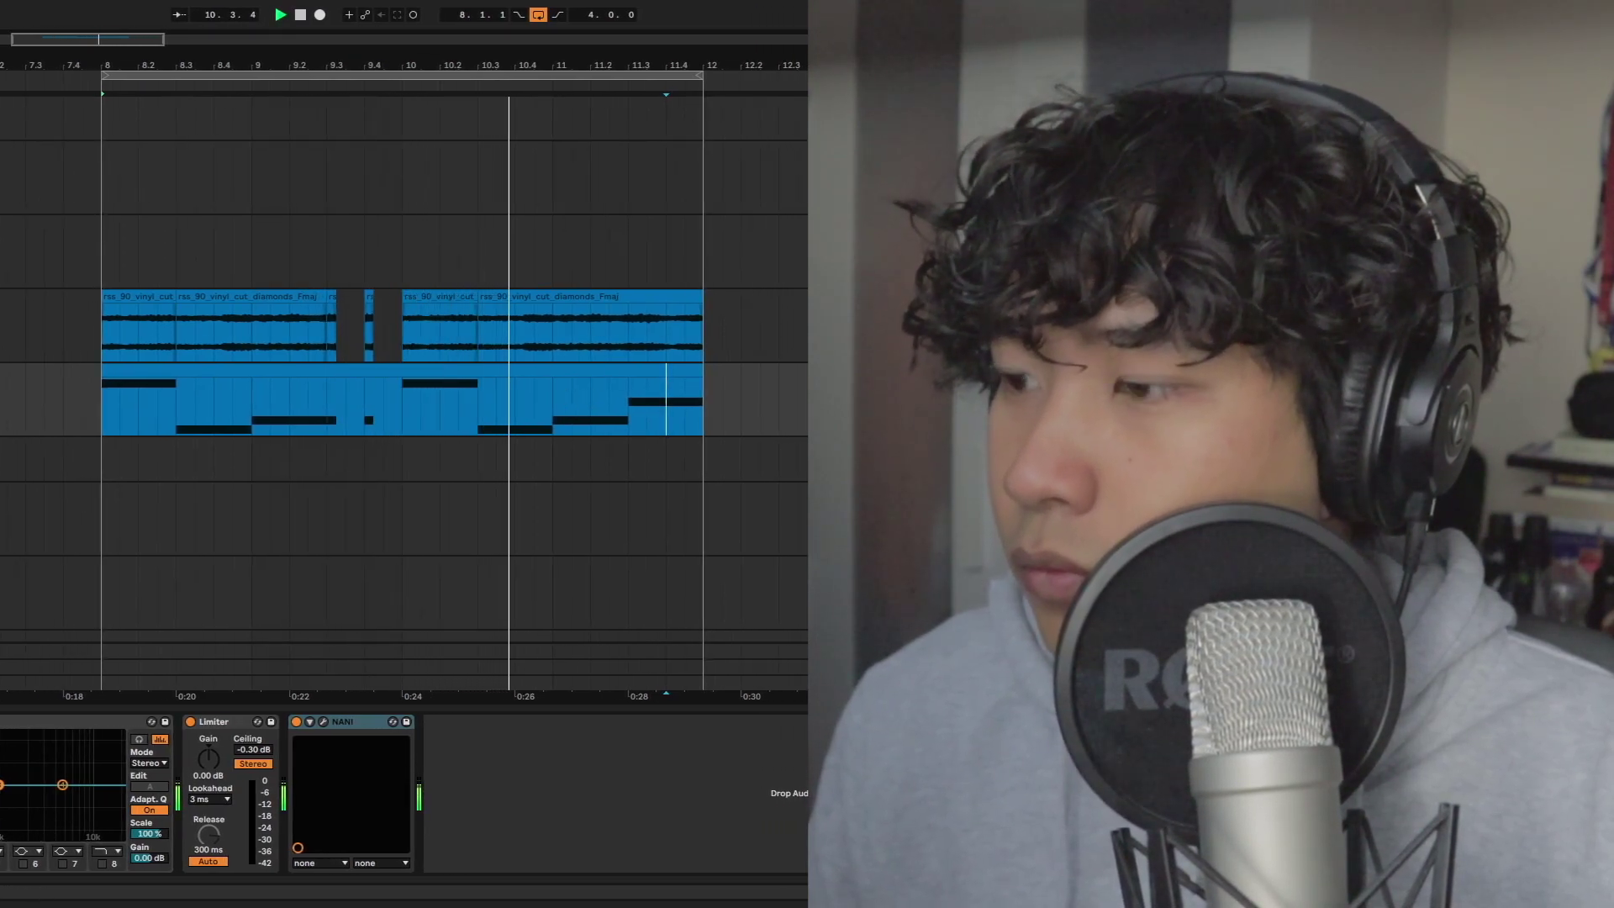
# Place the C note - texture sample on a new track at bar 8 and cut it off at bar 12.
pyautogui.scroll(2, 608, 411)
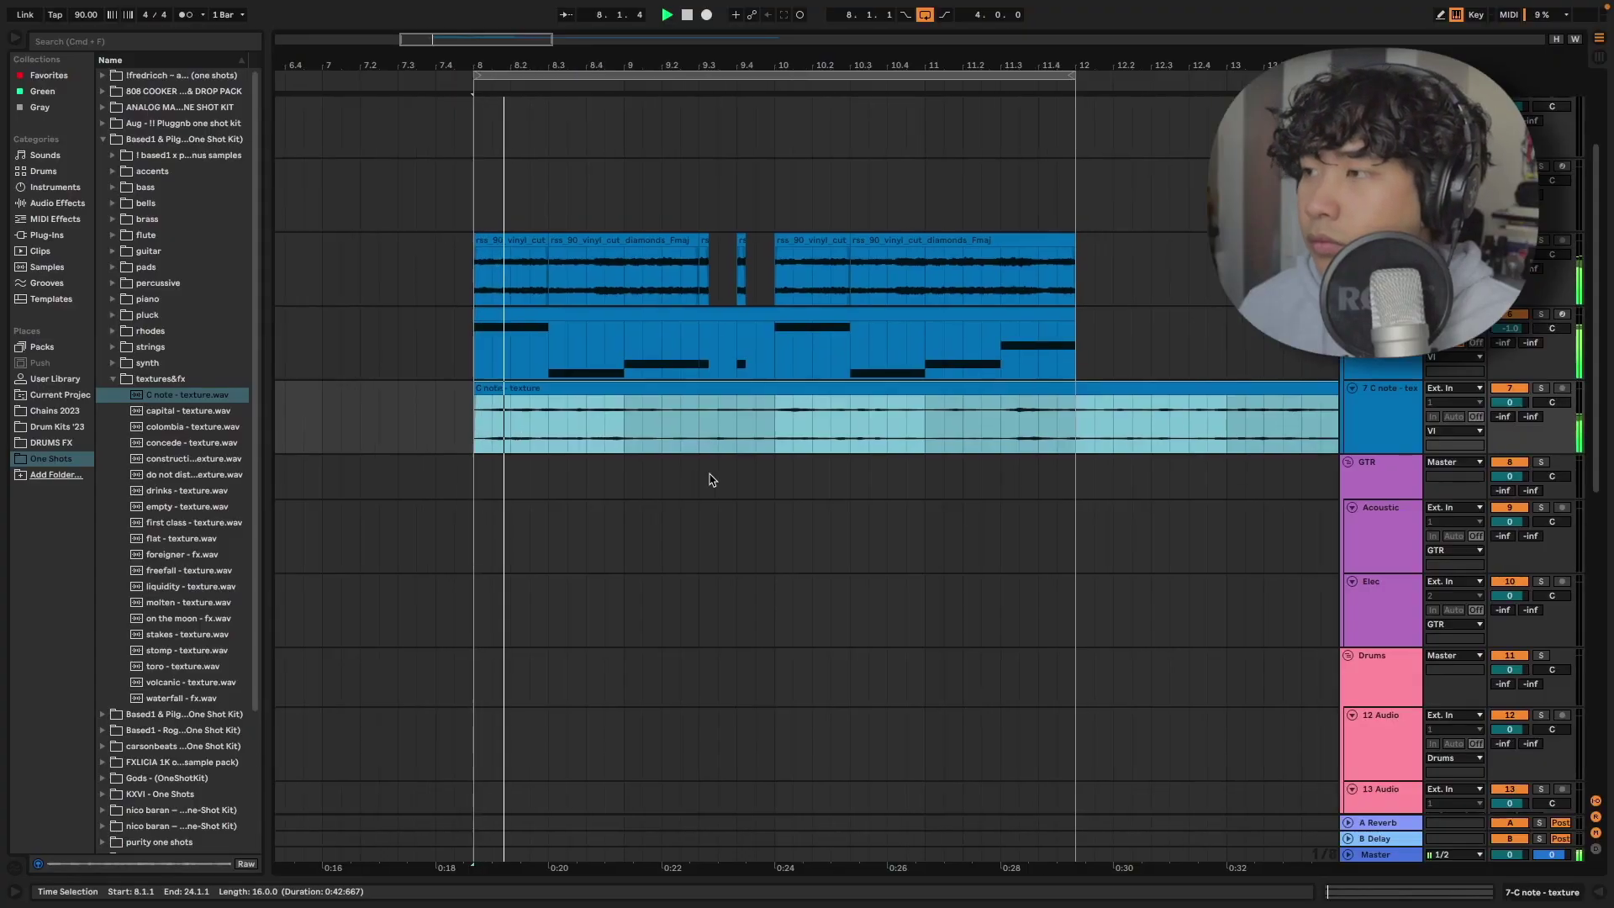
pyautogui.moveTo(712, 459); pyautogui.dragTo(982, 432)
pyautogui.press('-')
pyautogui.press('-')
pyautogui.press('+')
pyautogui.press('+')
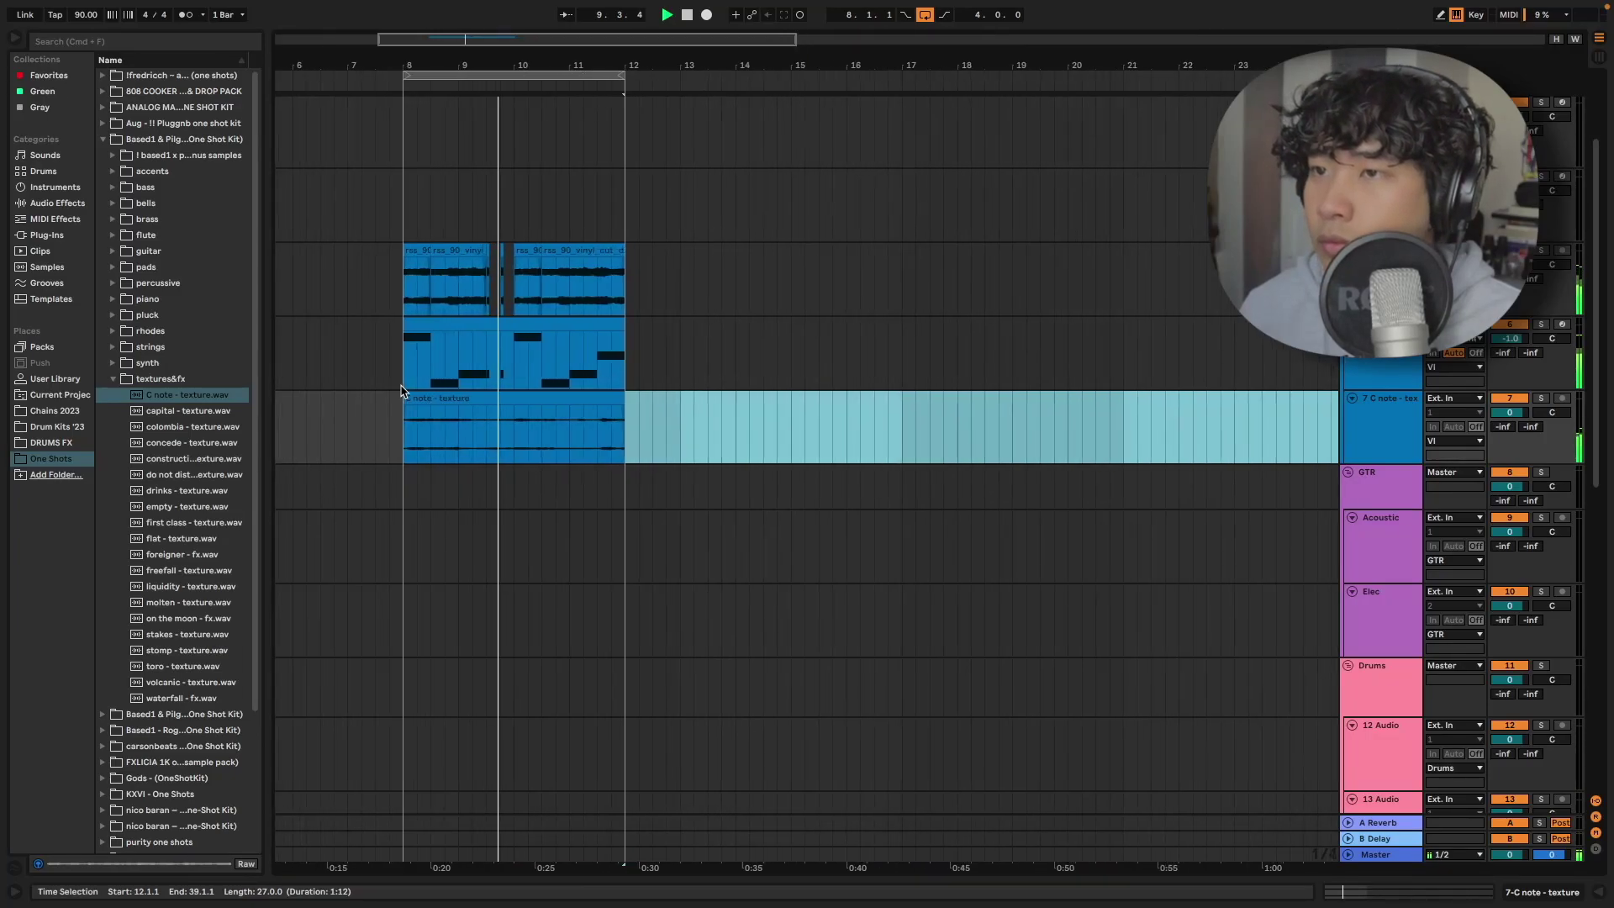
pyautogui.click(1541, 399)
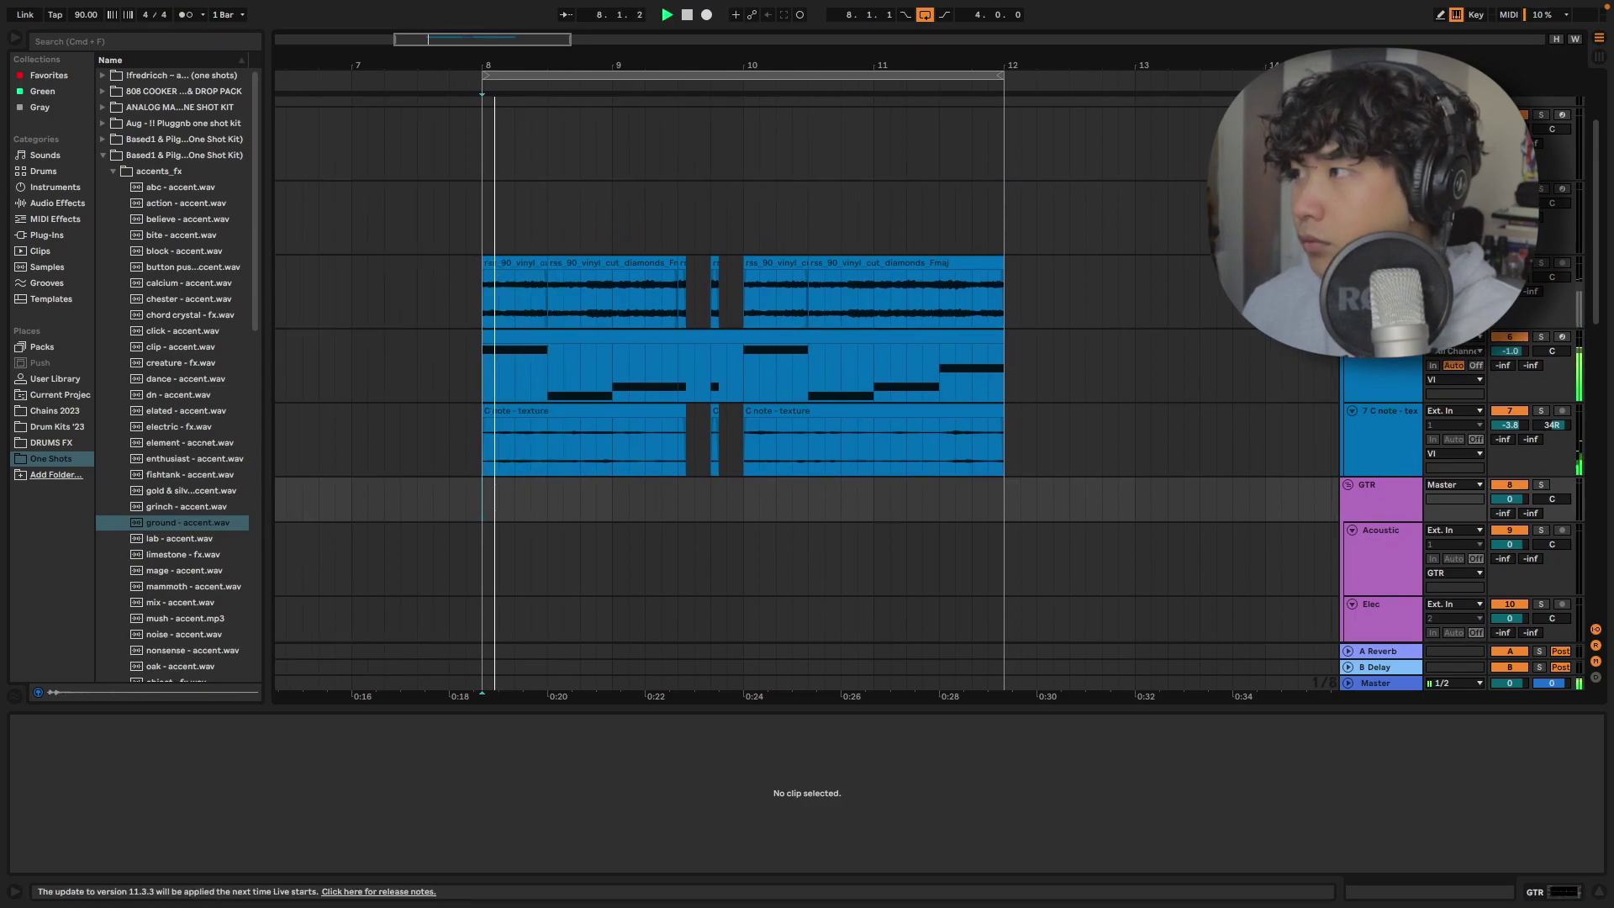
# Delete the texture clip's section from 8.3 up to its first gap.
pyautogui.moveTo(561, 454); pyautogui.dragTo(687, 451)
pyautogui.press('space')
pyautogui.press('Delete')
pyautogui.scroll(2, 621, 426)
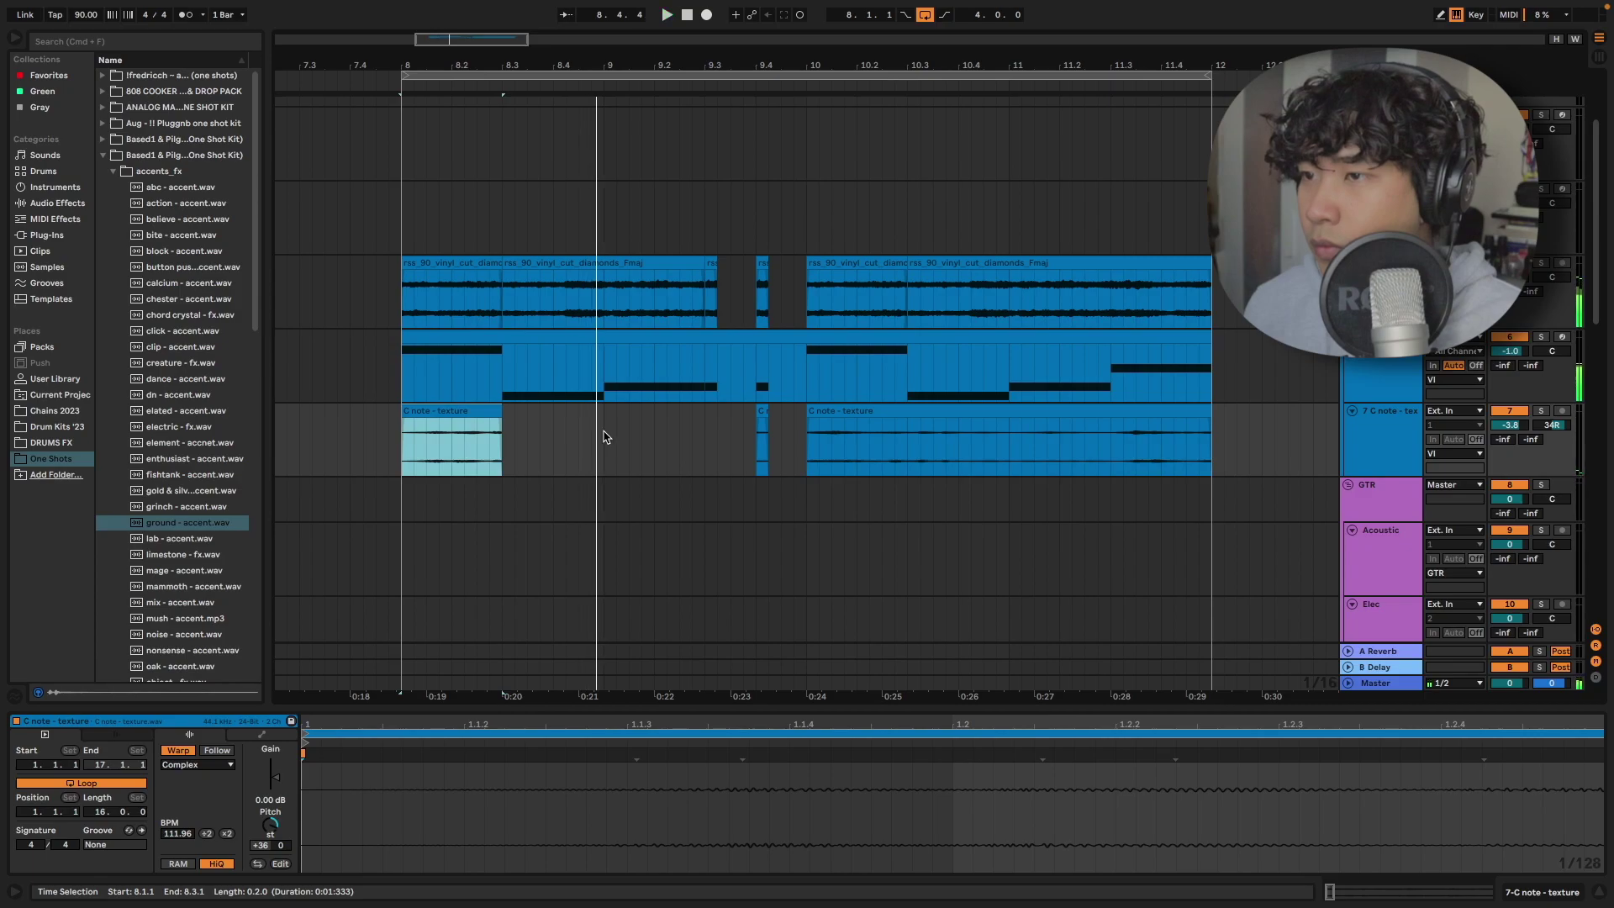
# Paste the half-bar texture chop at bar 9 and delete the remaining texture clips after it.
pyautogui.click(605, 428)
pyautogui.press('super+v')
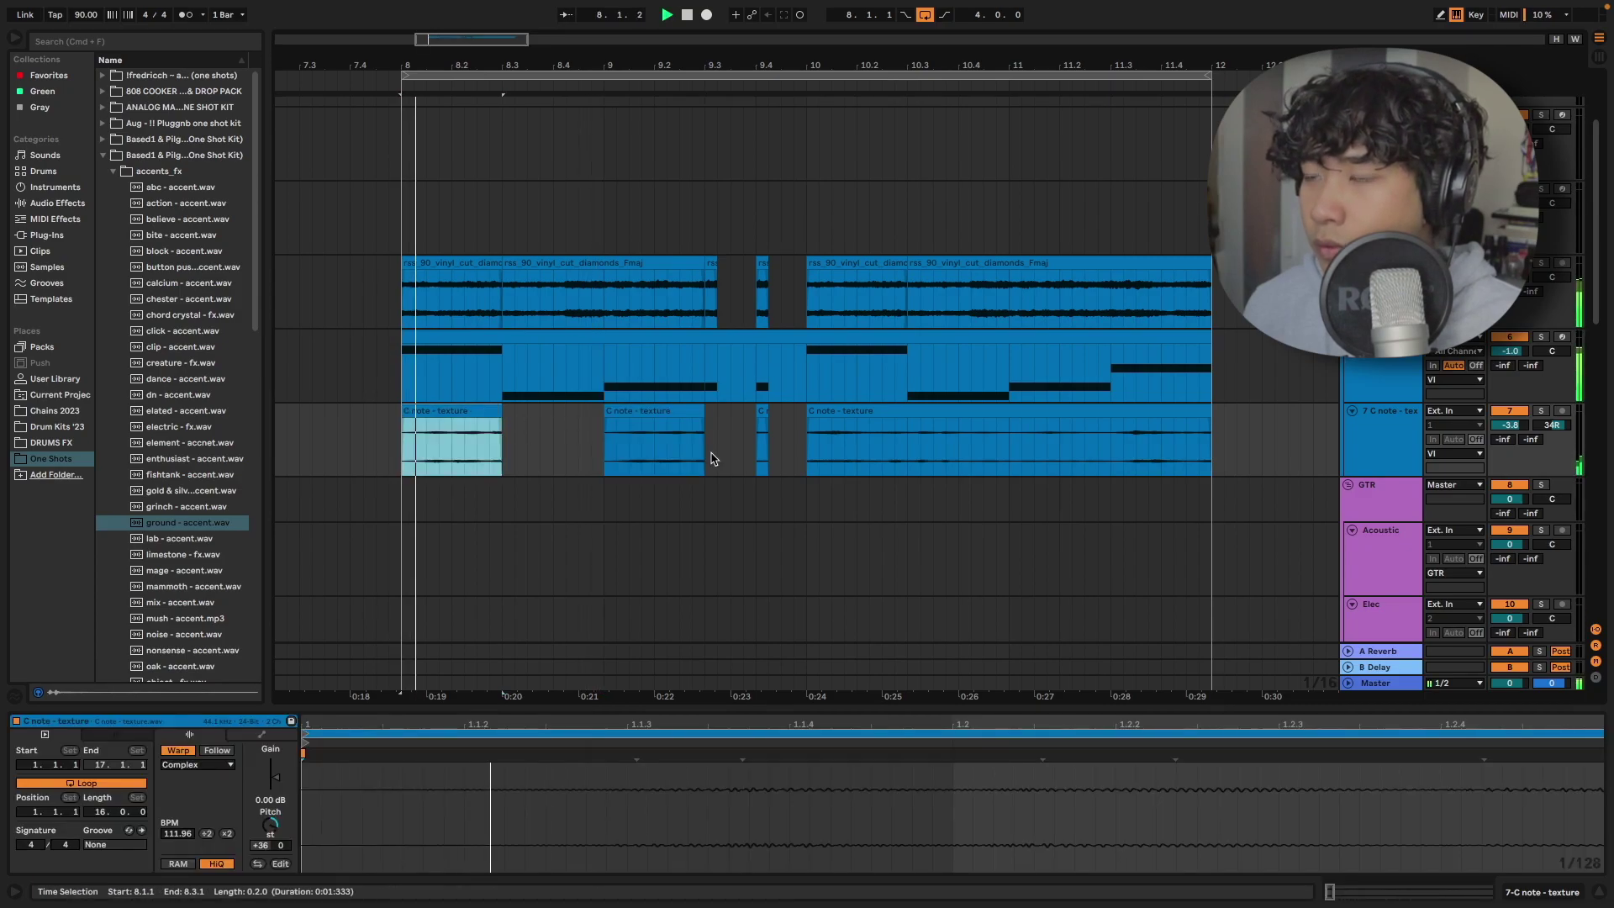
pyautogui.moveTo(706, 426); pyautogui.dragTo(1200, 423)
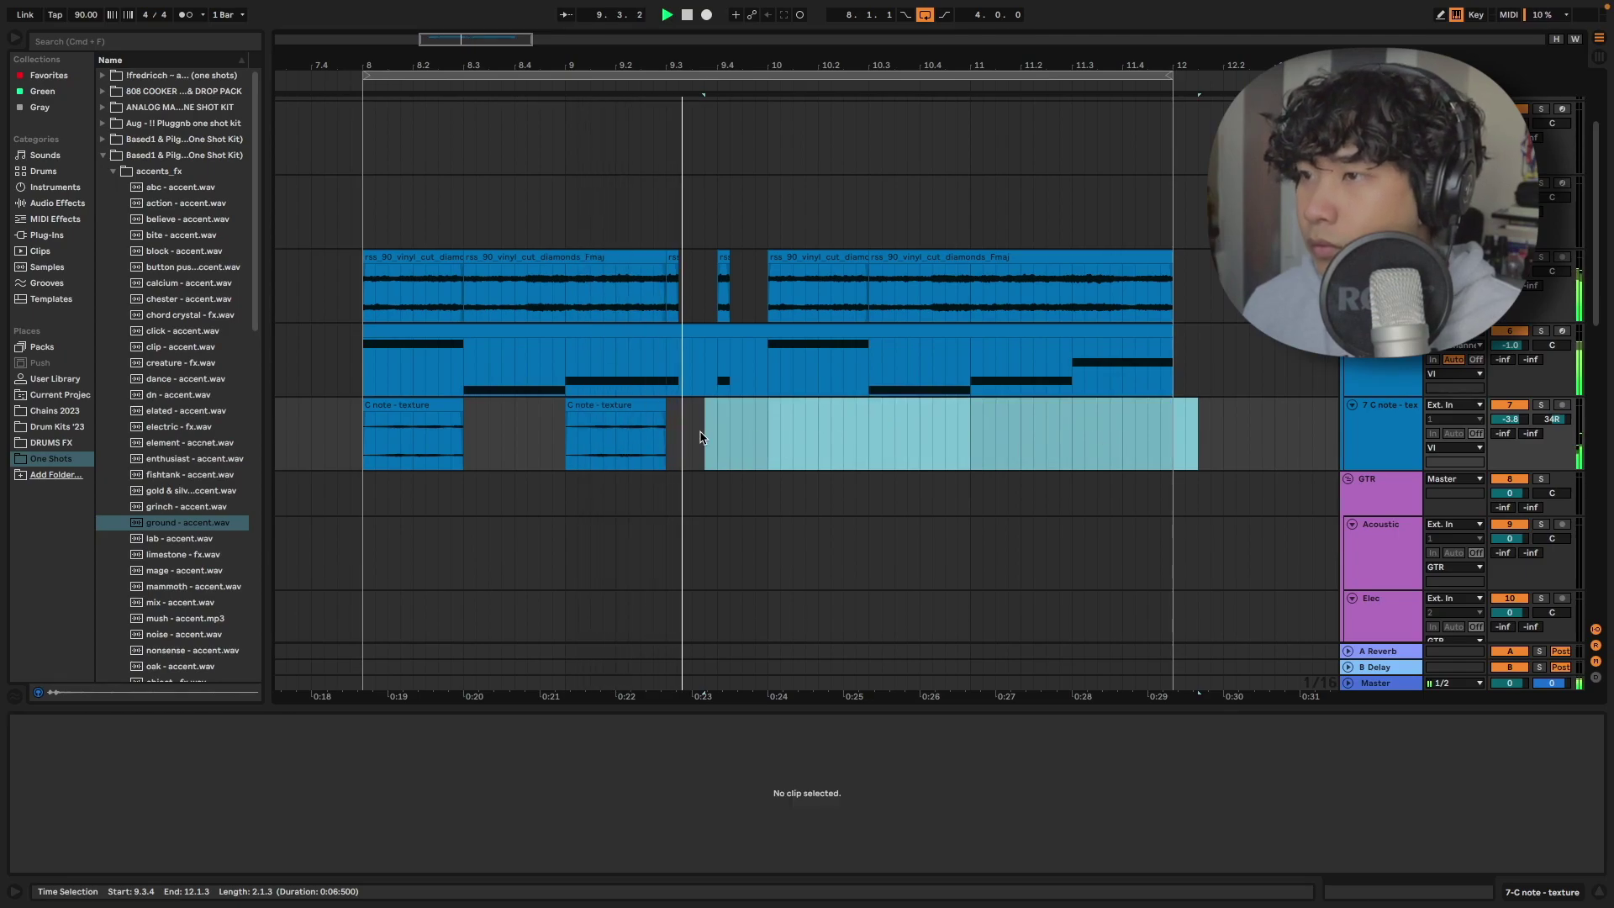
# Paste the half-bar texture chop at bars 10 and 11 on the texture track.
pyautogui.click(765, 438)
pyautogui.press('super+v')
pyautogui.click(971, 442)
pyautogui.press('super+v')
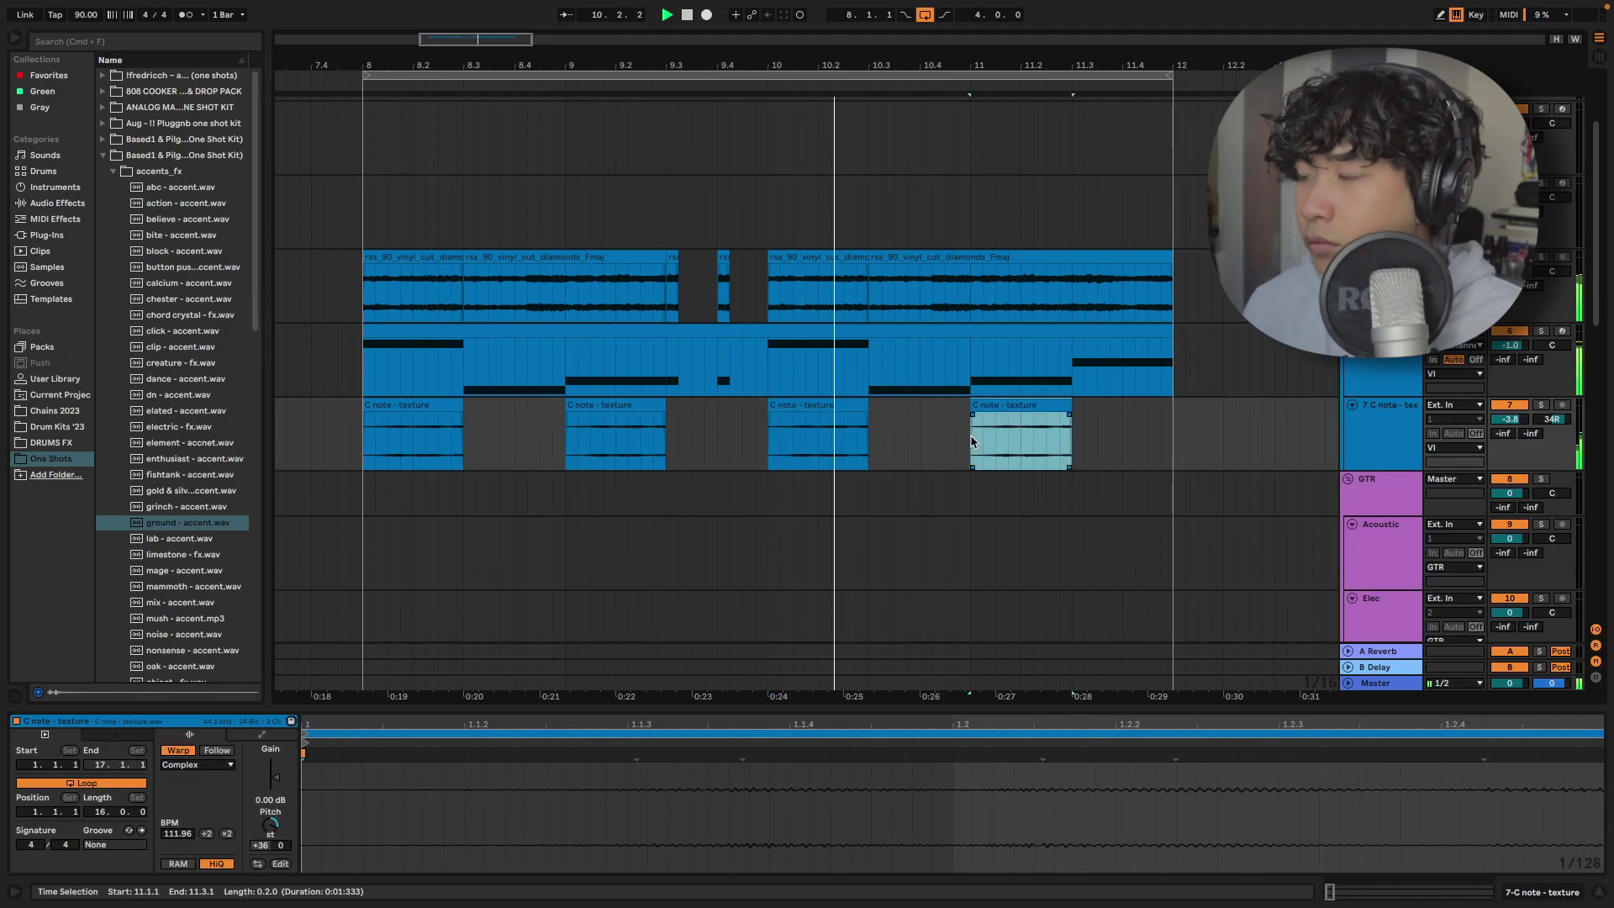
pyautogui.scroll(-1, 903, 494)
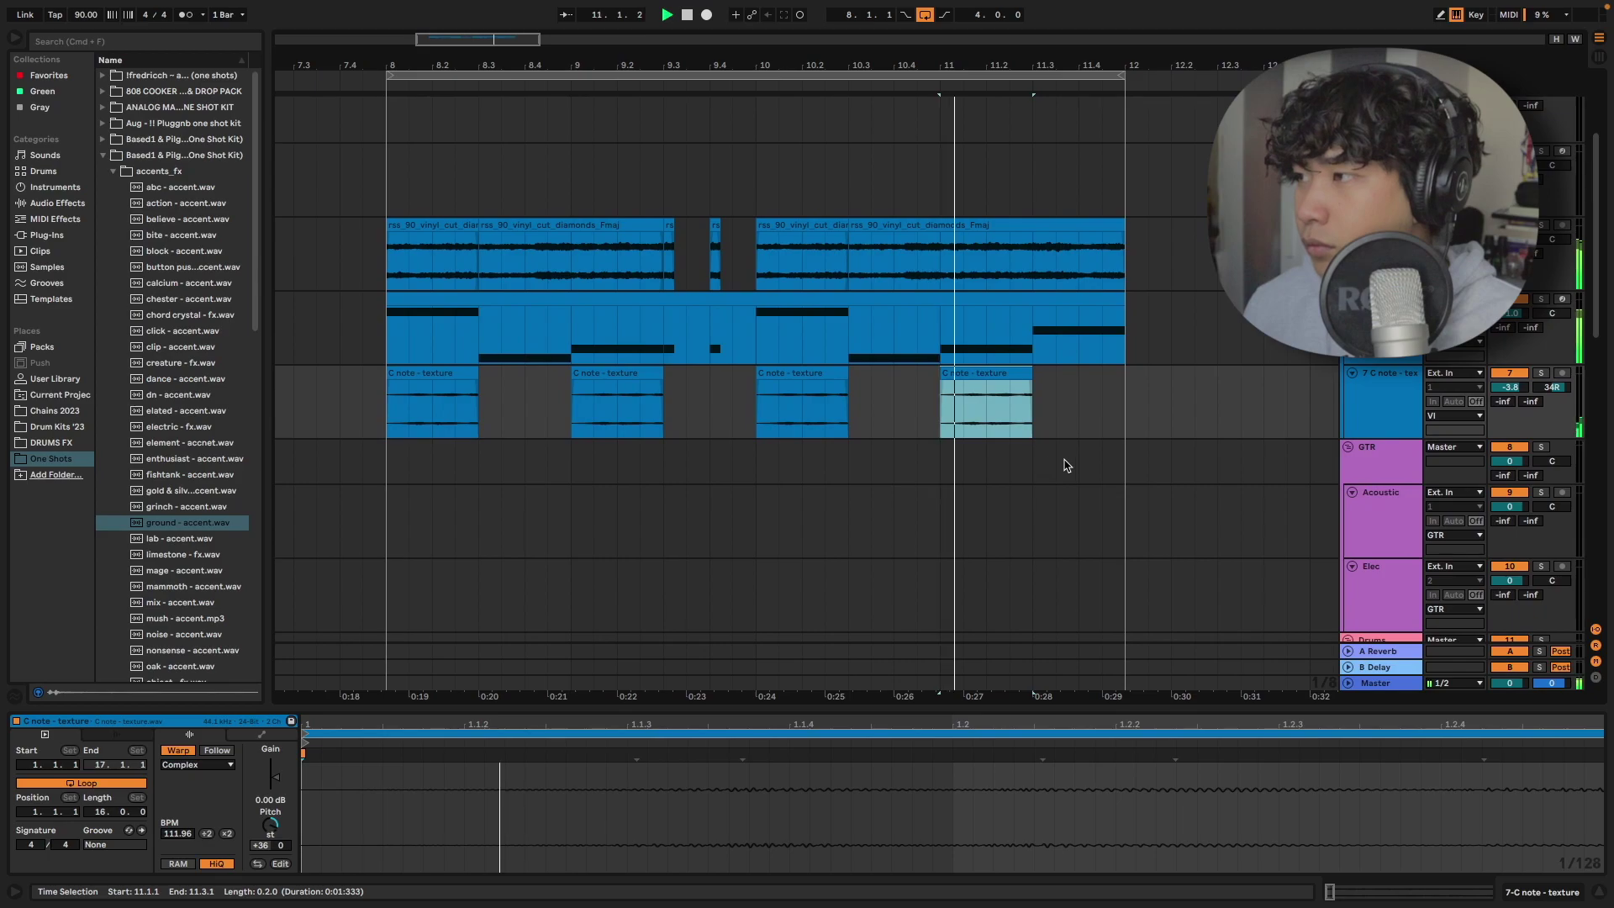
pyautogui.scroll(-2, 1062, 461)
pyautogui.scroll(-2, 1064, 465)
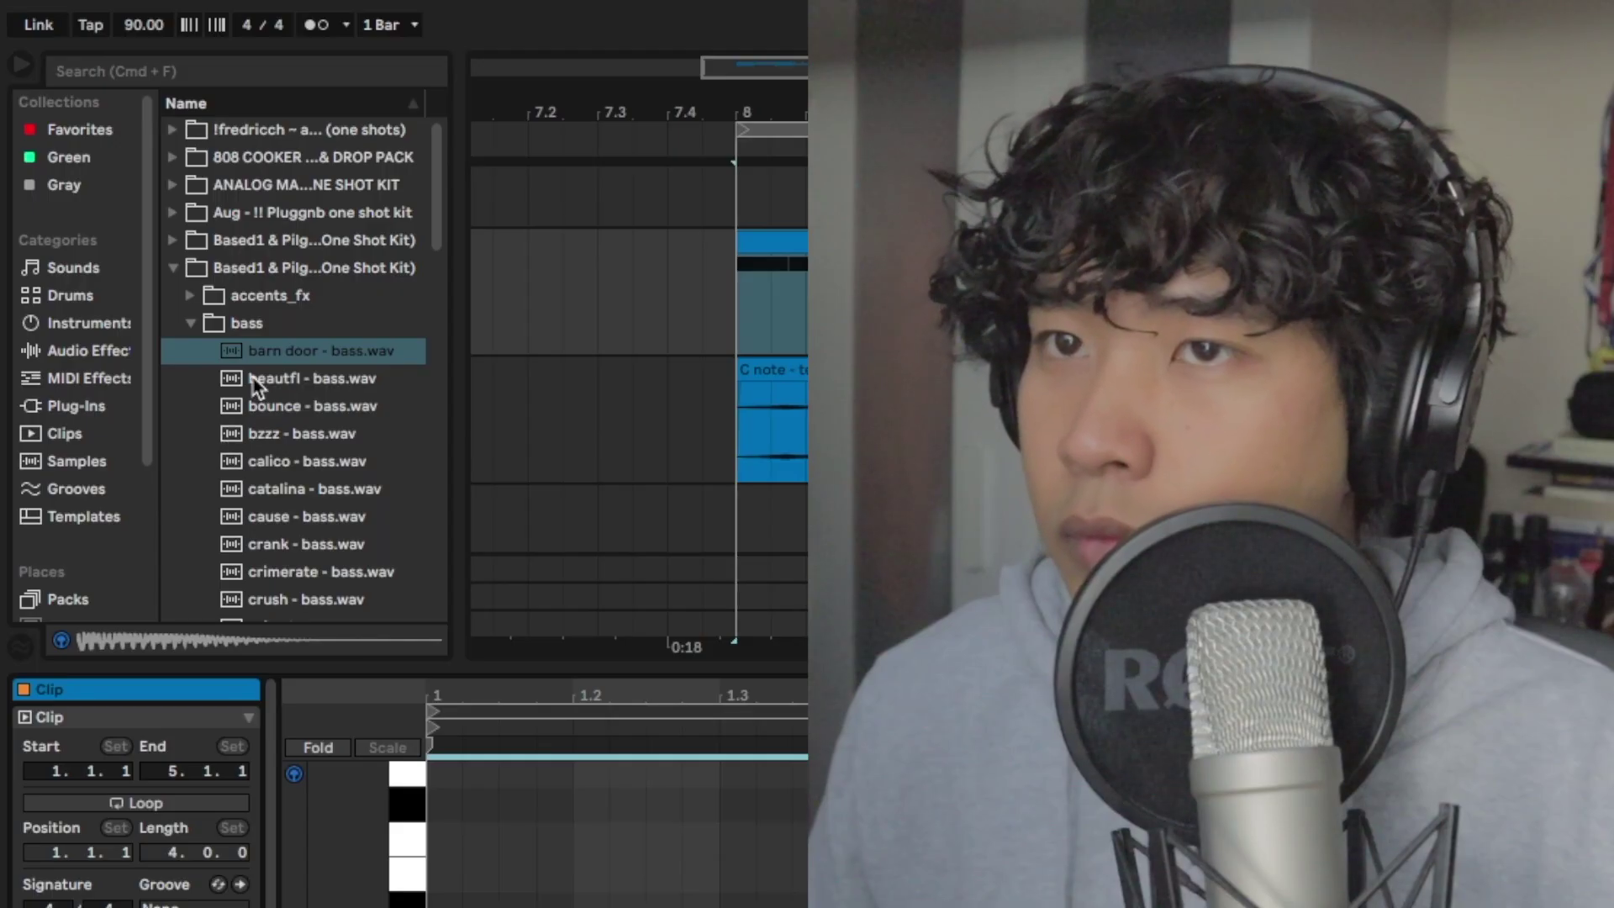
# Audition the one-shots in the bass folder and load bzzz - bass.wav onto the copied bass MIDI track.
pyautogui.click(322, 382)
pyautogui.press('Down')
pyautogui.press('Down')
pyautogui.press('Down')
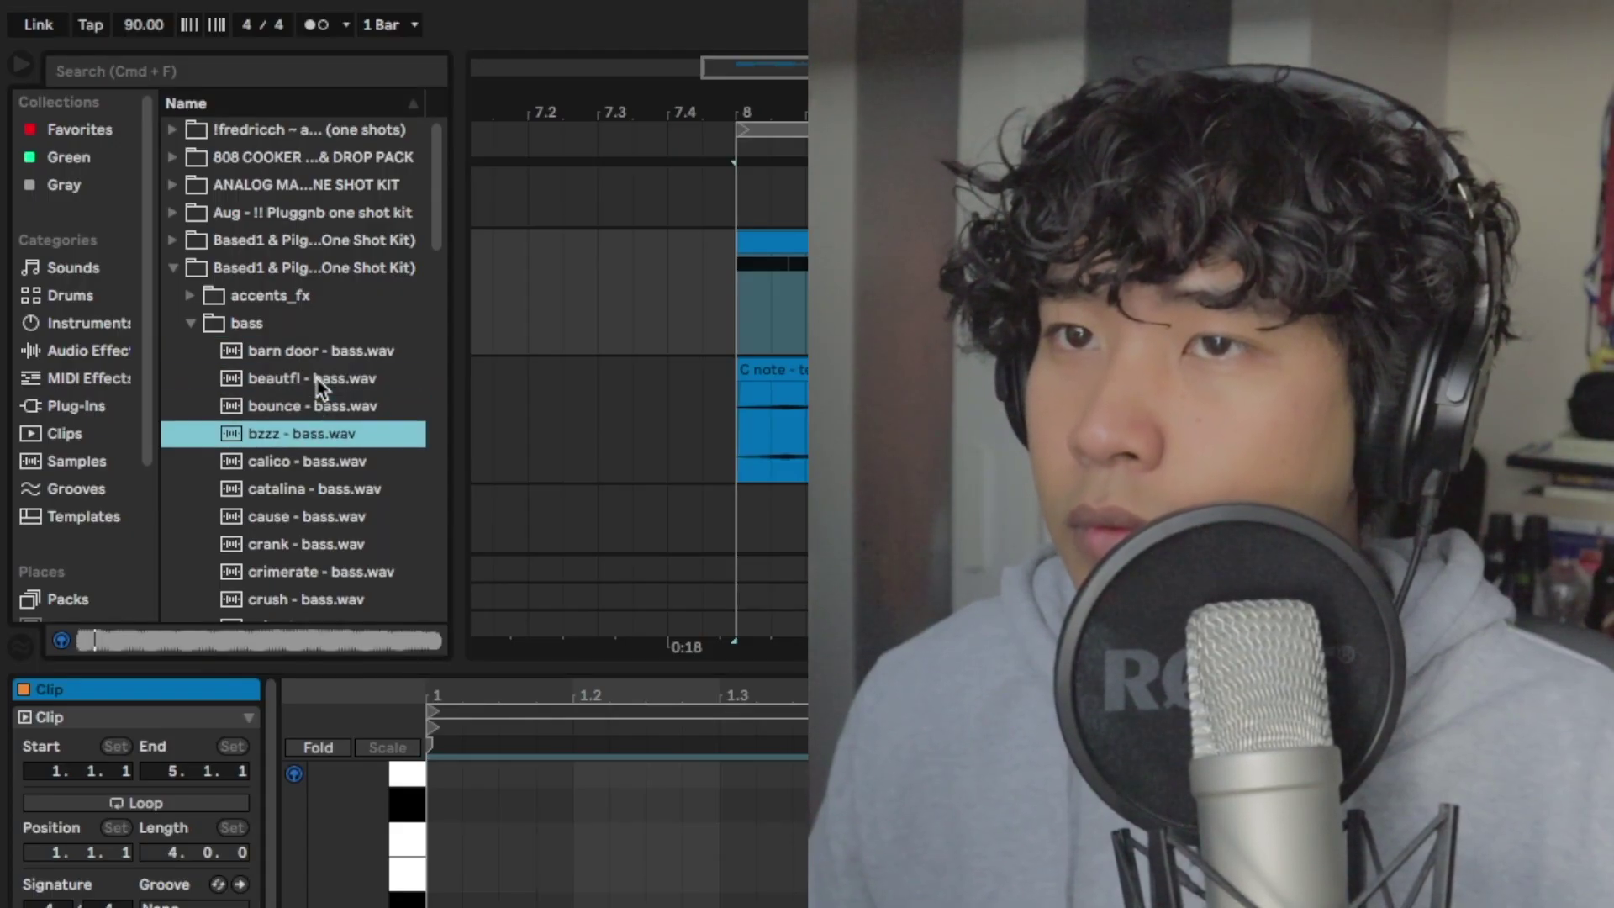
pyautogui.press('Up')
# Transpose the G1, G#1 and A#1 notes in the bzzz bass clip up one octave and play the result.
pyautogui.click(627, 282)
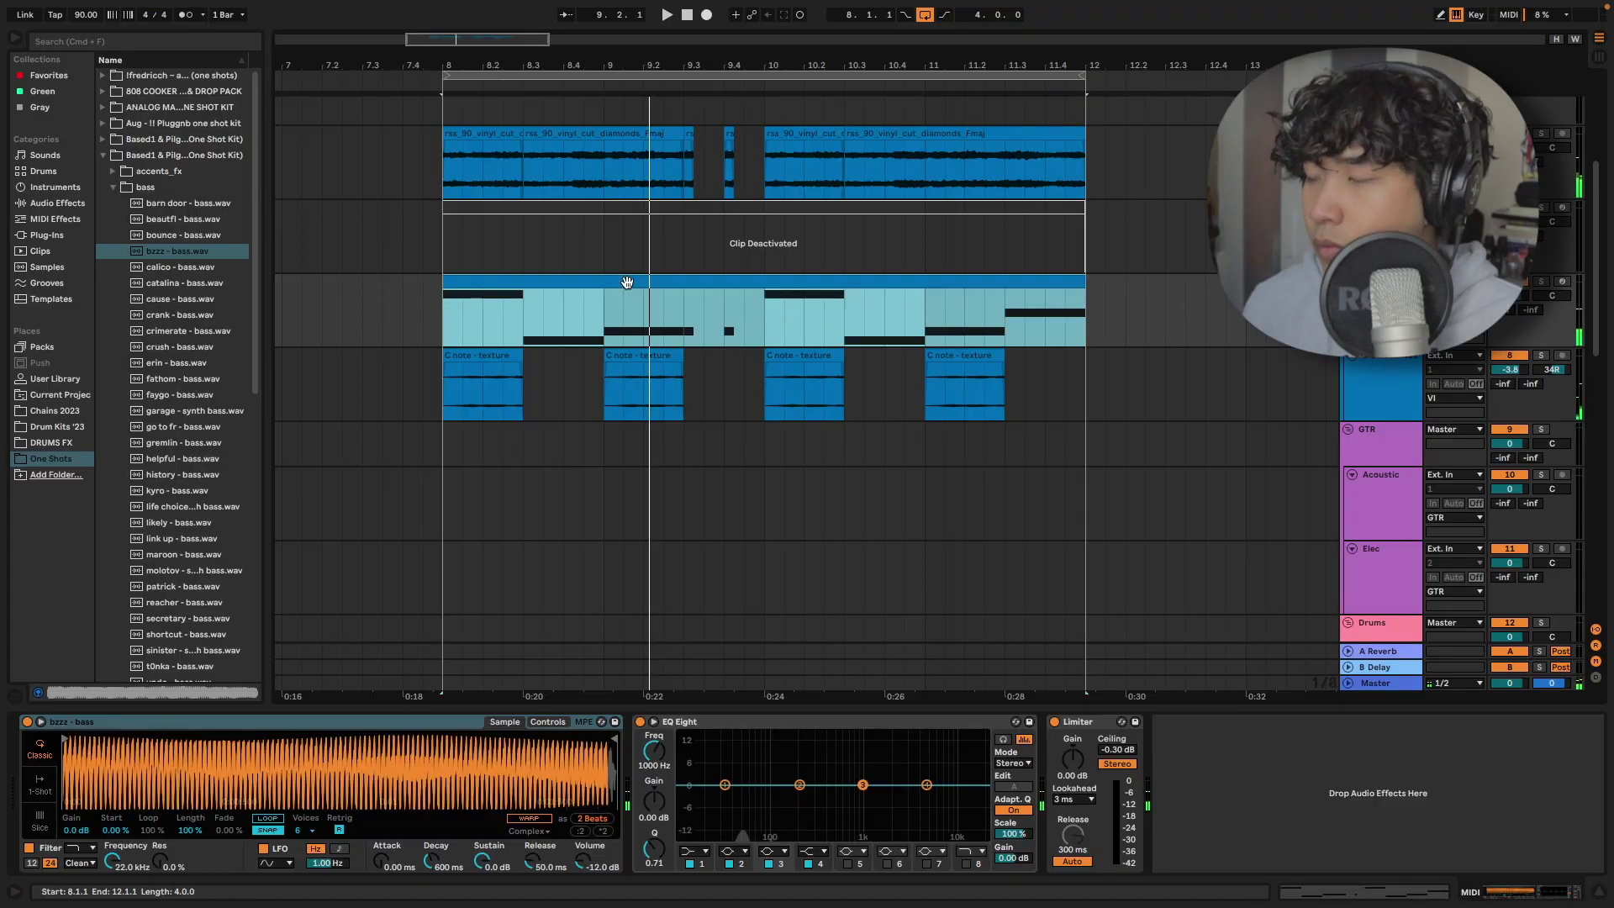
pyautogui.doubleClick(627, 282)
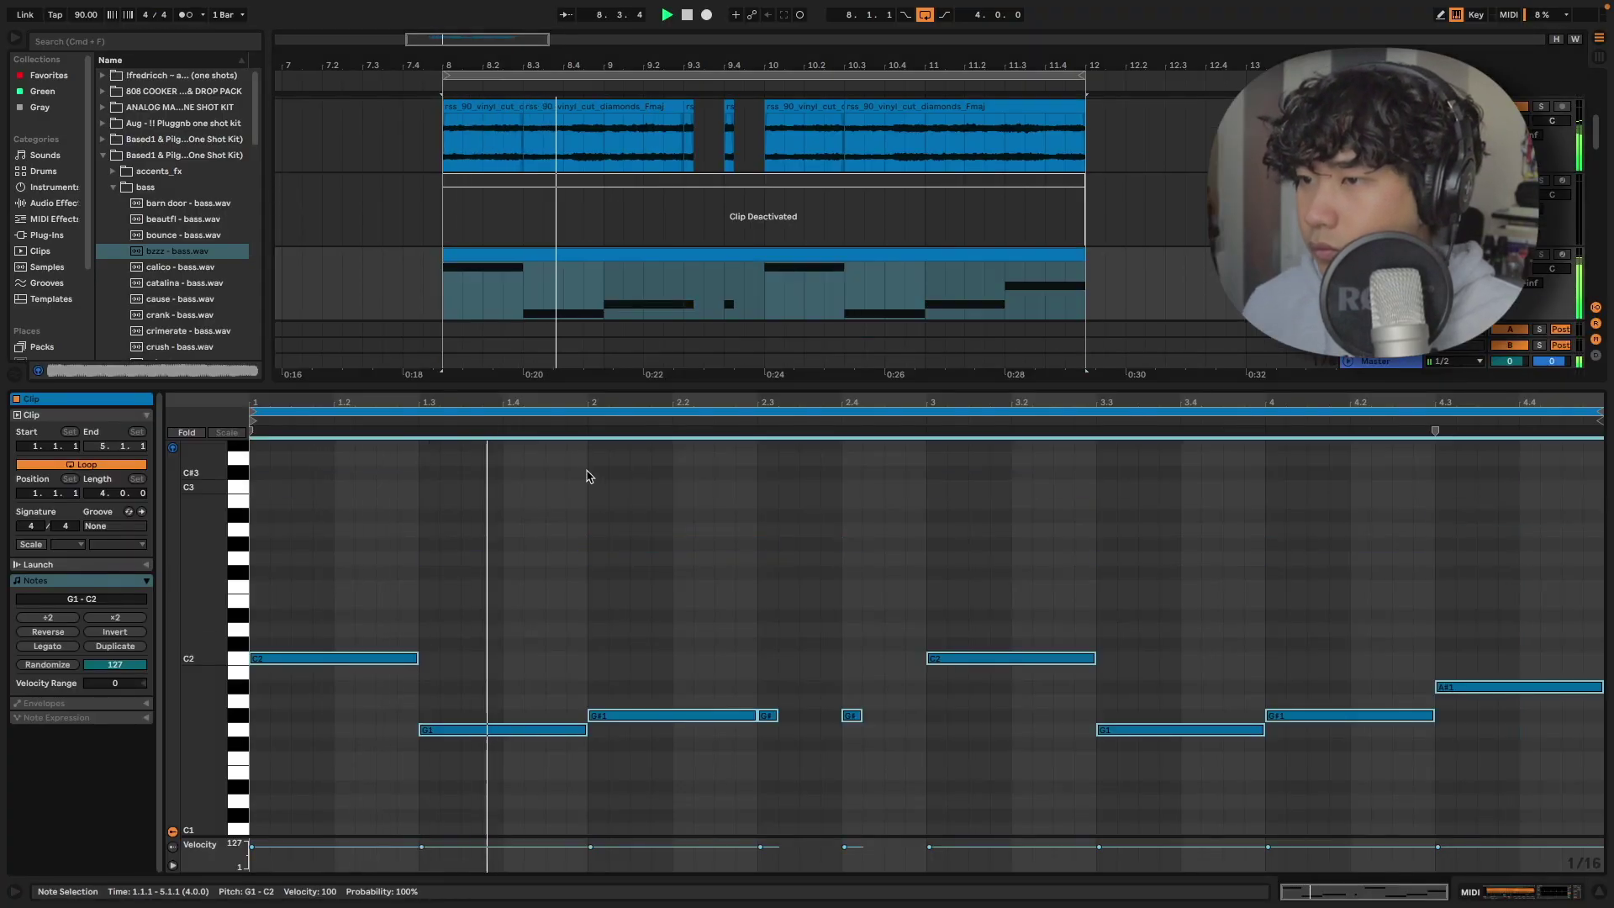
pyautogui.moveTo(996, 387); pyautogui.dragTo(972, 332)
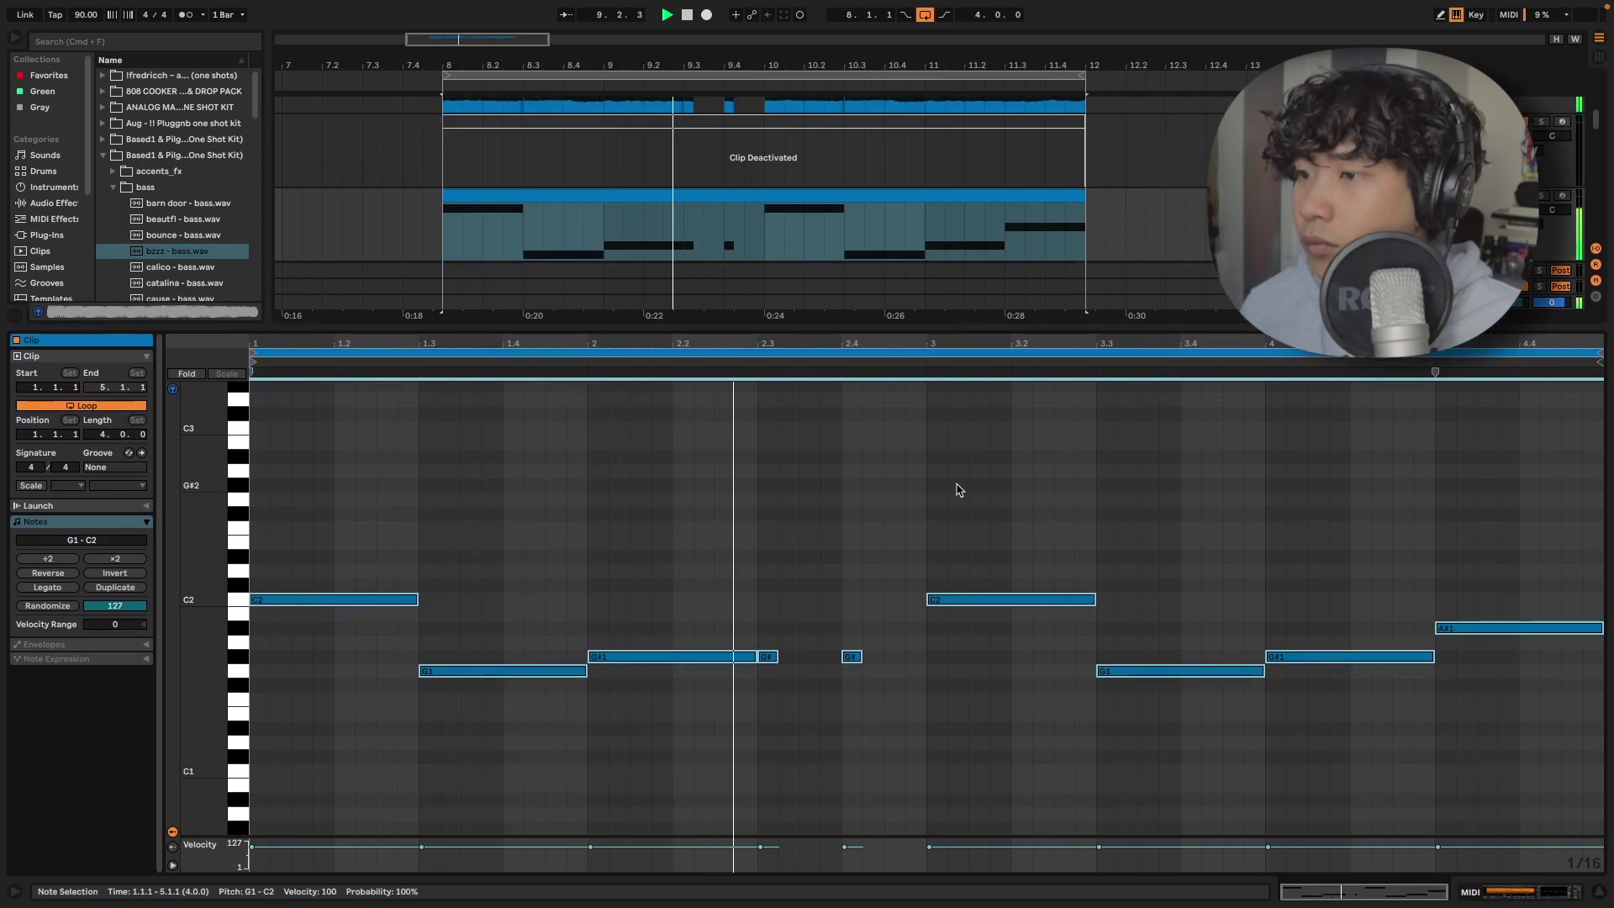
pyautogui.hotkey('shift', 'Tab')
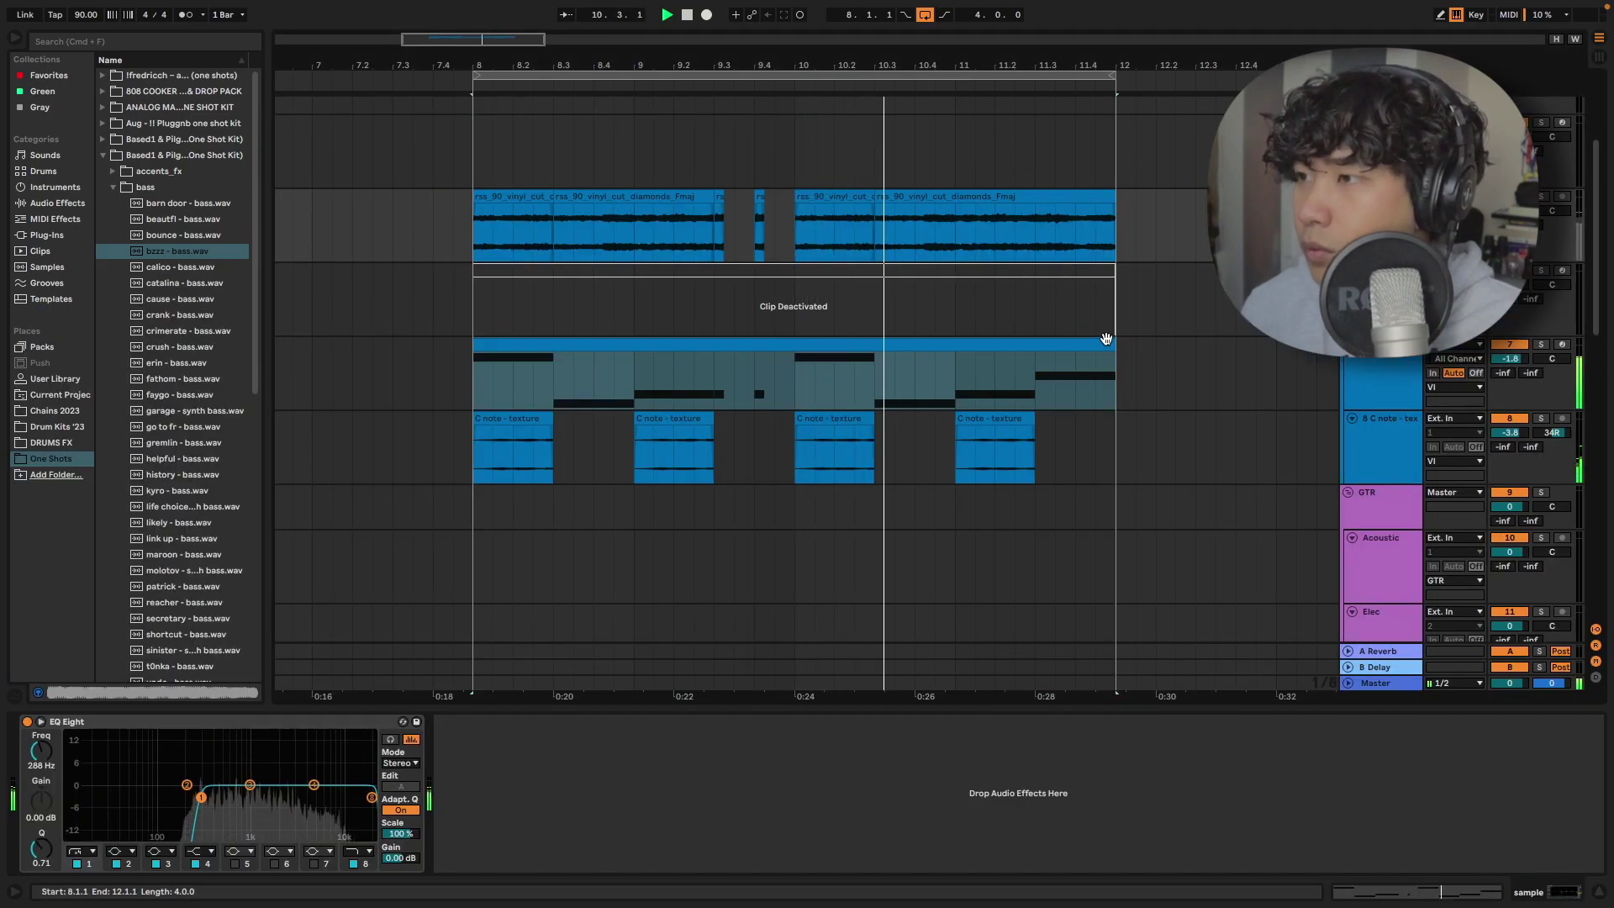
pyautogui.doubleClick(1023, 350)
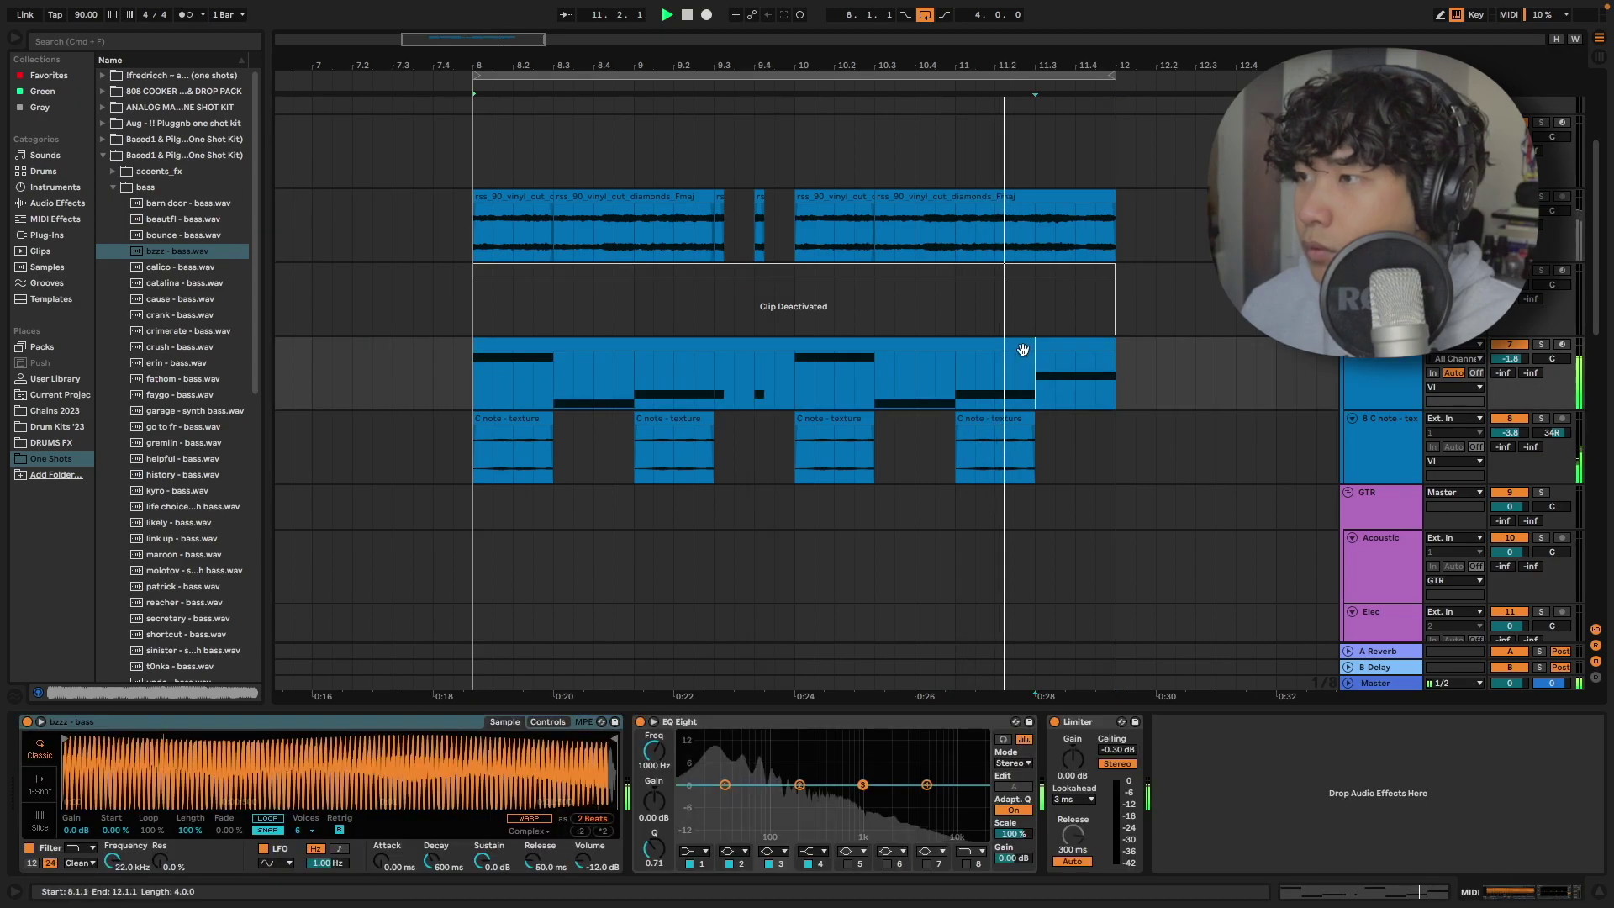
pyautogui.moveTo(756, 706); pyautogui.dragTo(792, 327)
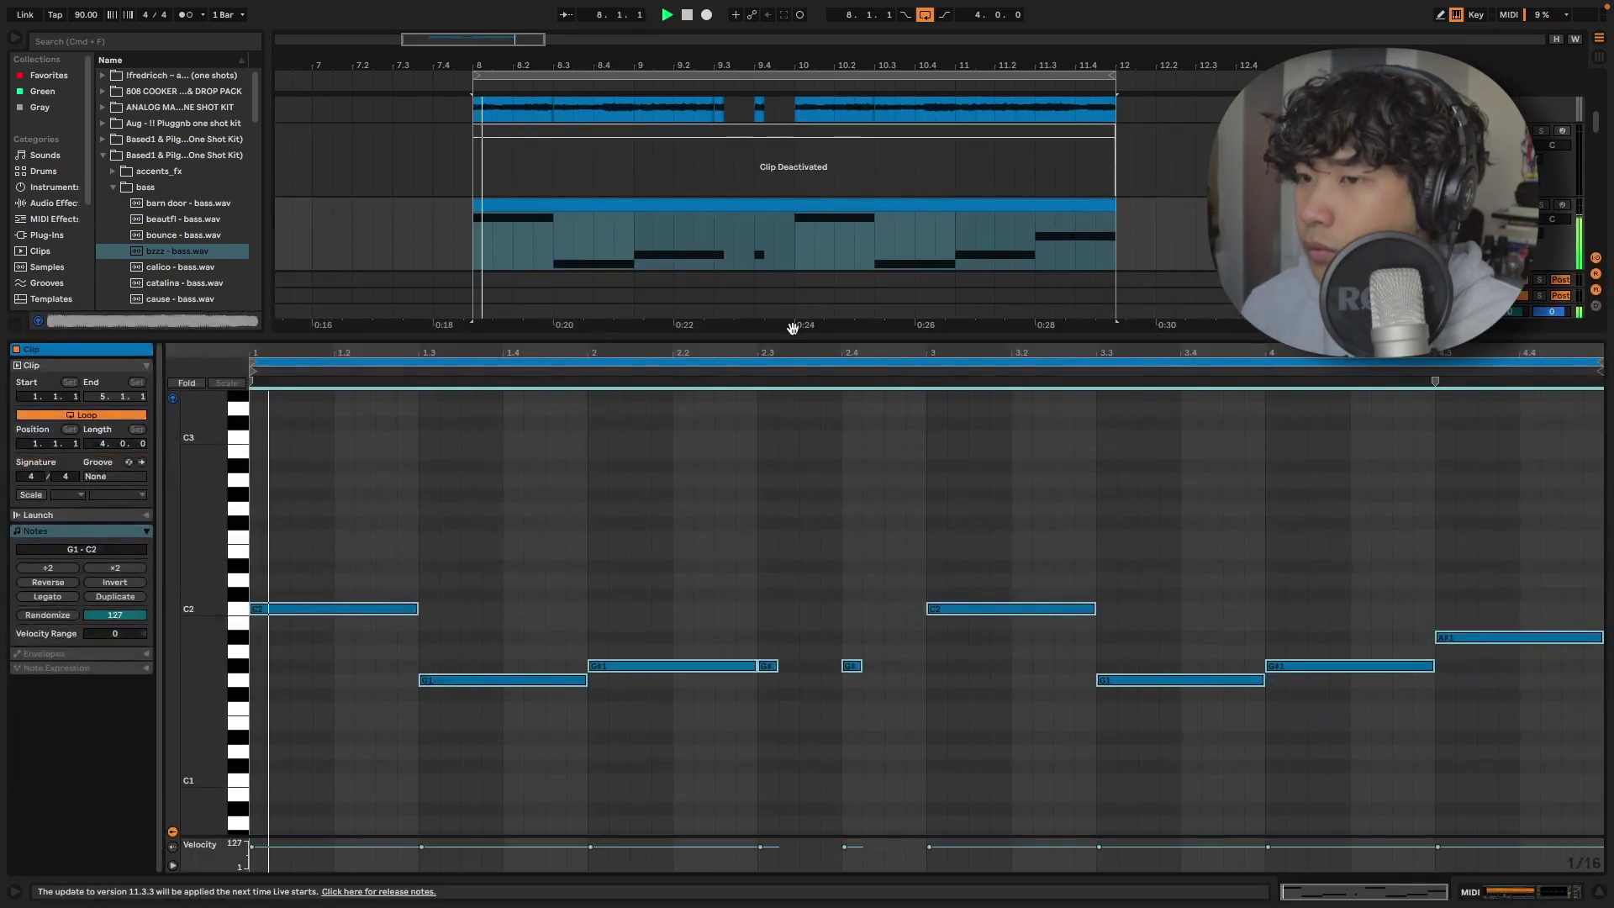
pyautogui.moveTo(239, 636); pyautogui.dragTo(238, 721)
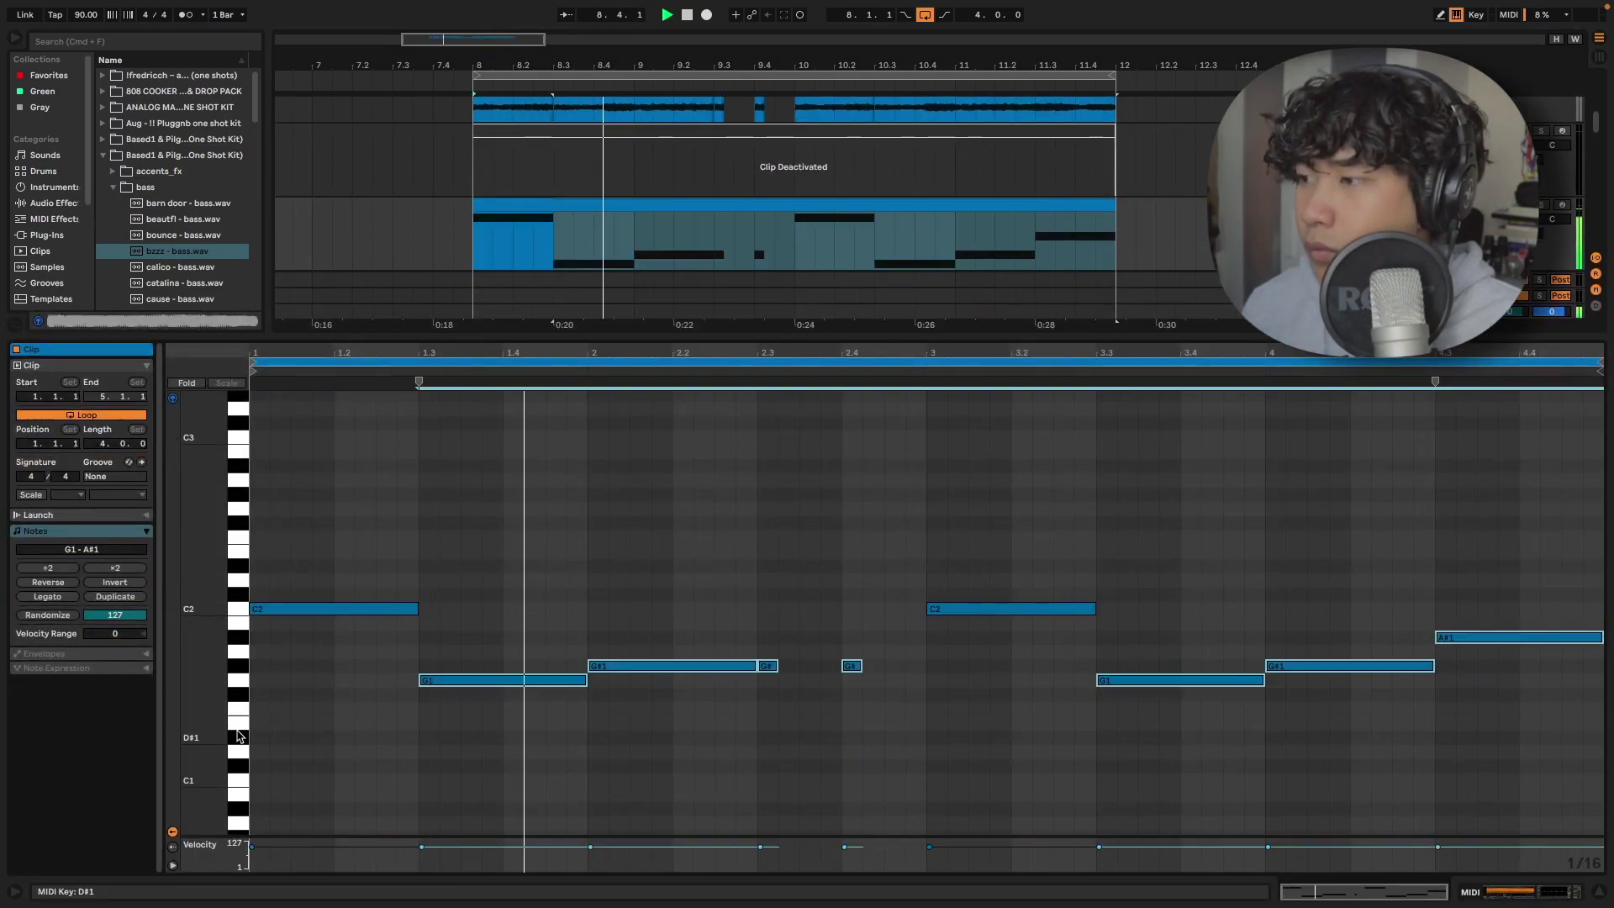
pyautogui.hotkey('shift', 'Up')
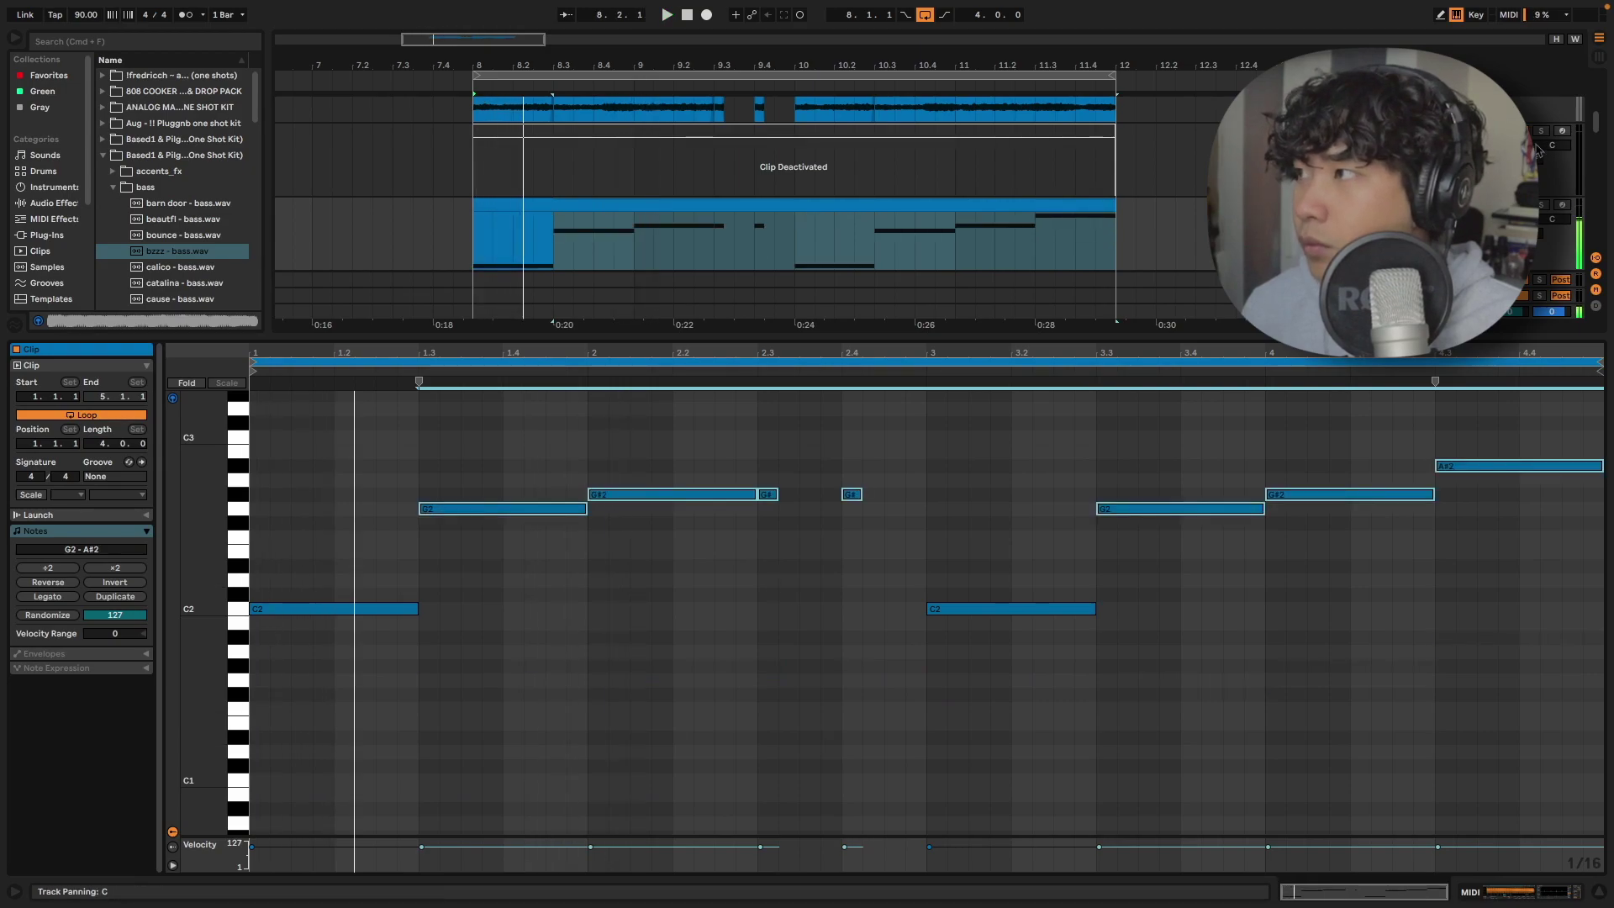
pyautogui.press('space')
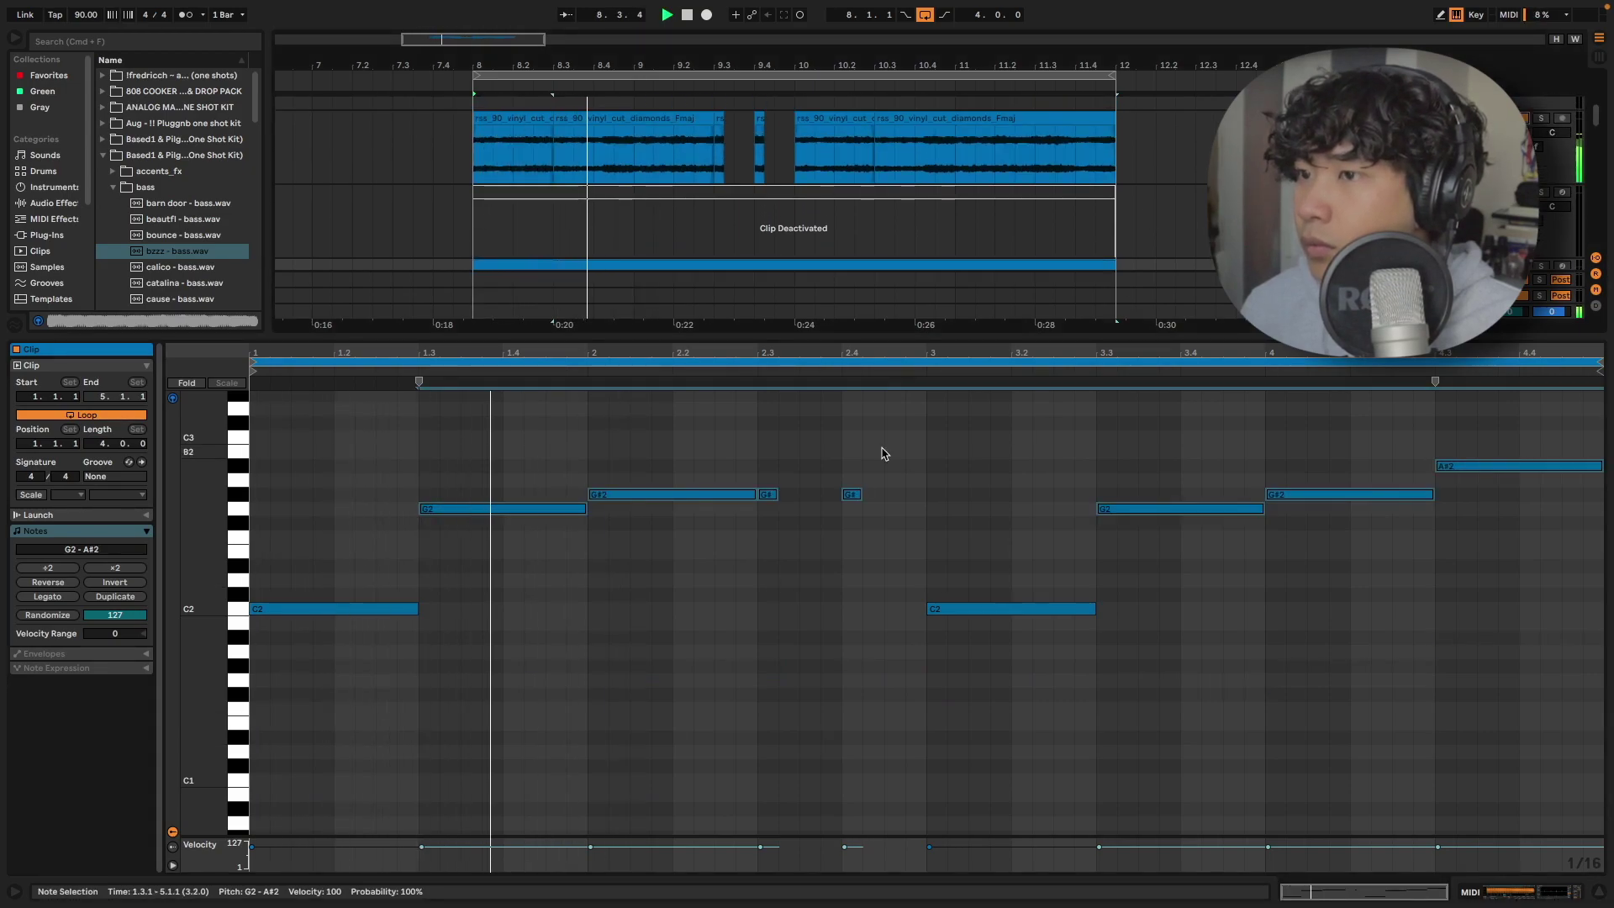
pyautogui.scroll(2, 785, 446)
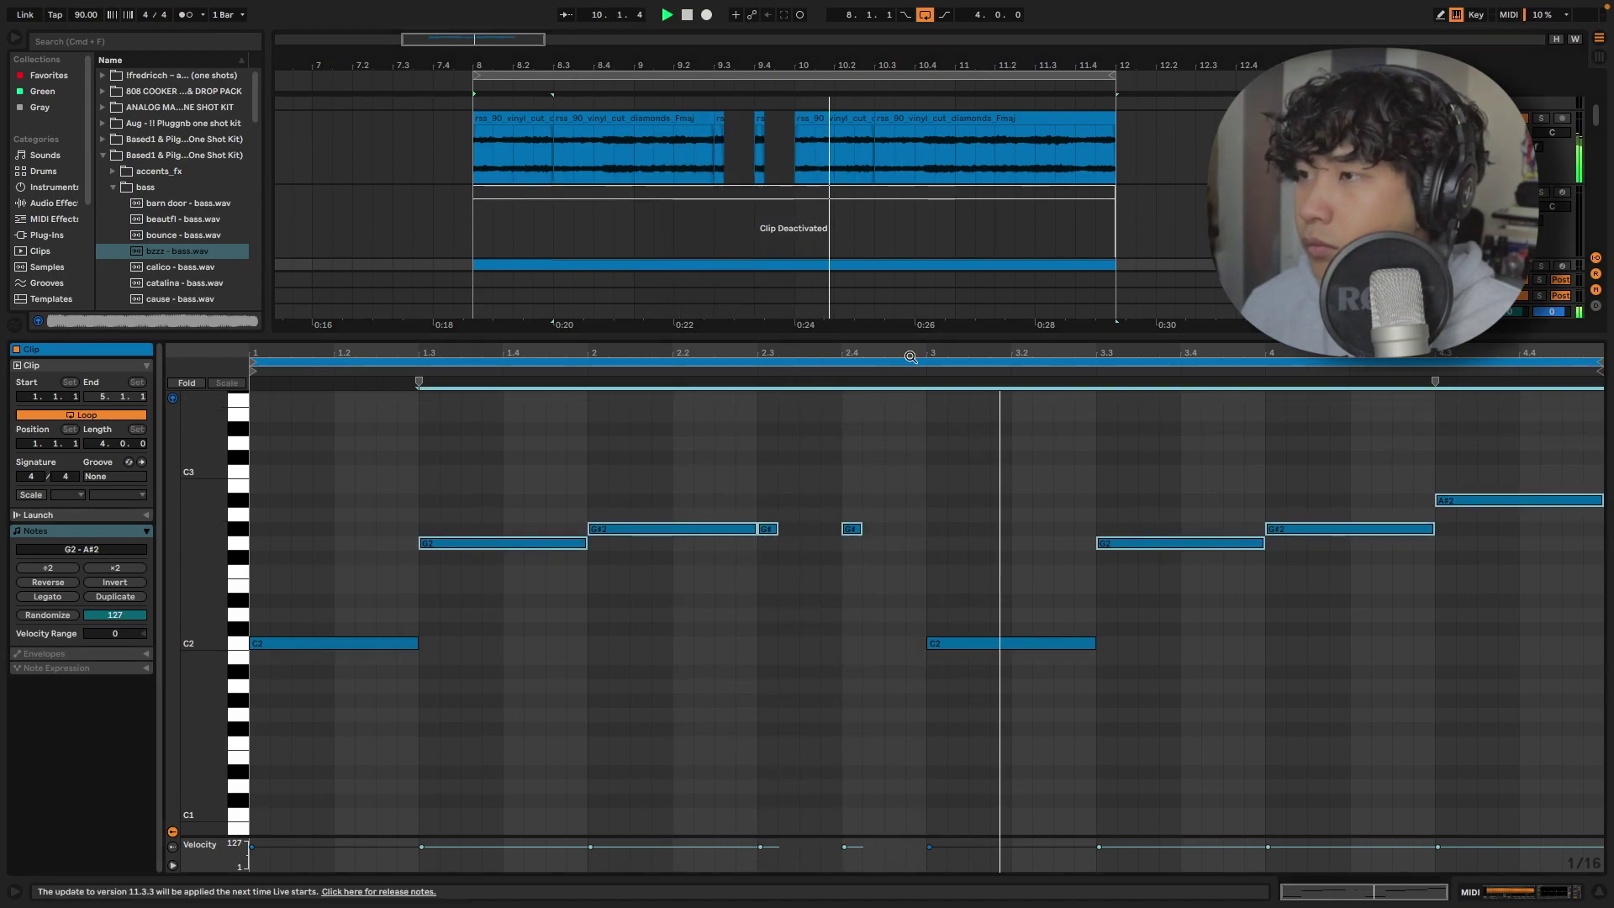
# Collapse the enlarged note editor and duplicate the vinyl sample chops into bars 12 to 16 with the loop over them.
pyautogui.moveTo(889, 344); pyautogui.dragTo(882, 710)
pyautogui.click(1353, 374)
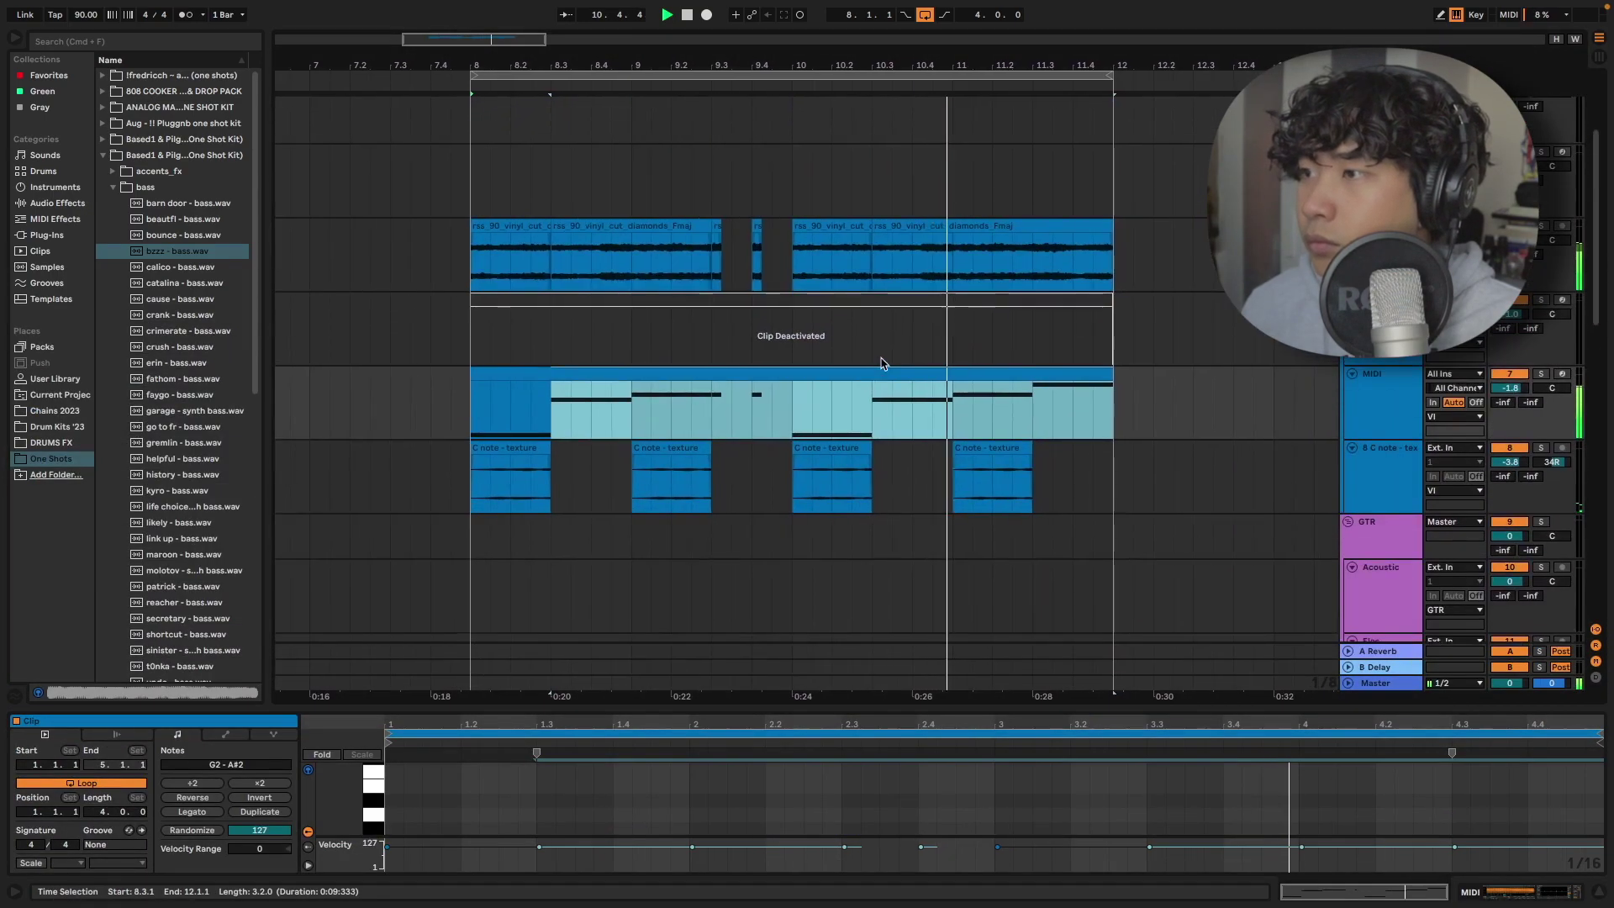
pyautogui.click(1281, 496)
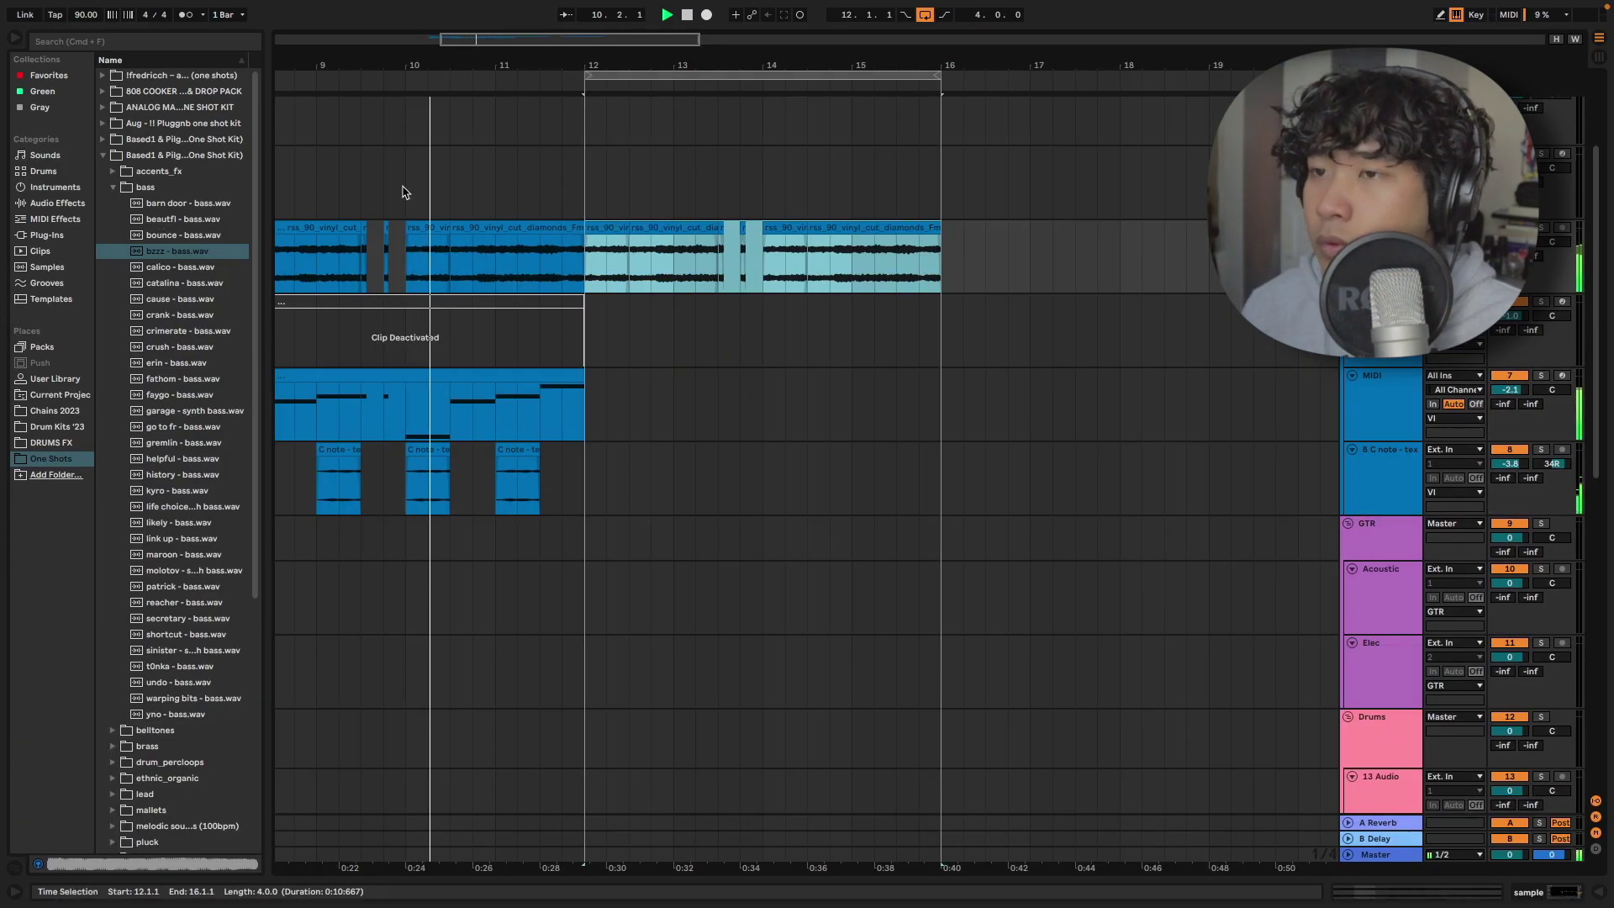
# Bring the empty Drums group tracks into view and search the sample library for kick.
pyautogui.scroll(3, 401, 192)
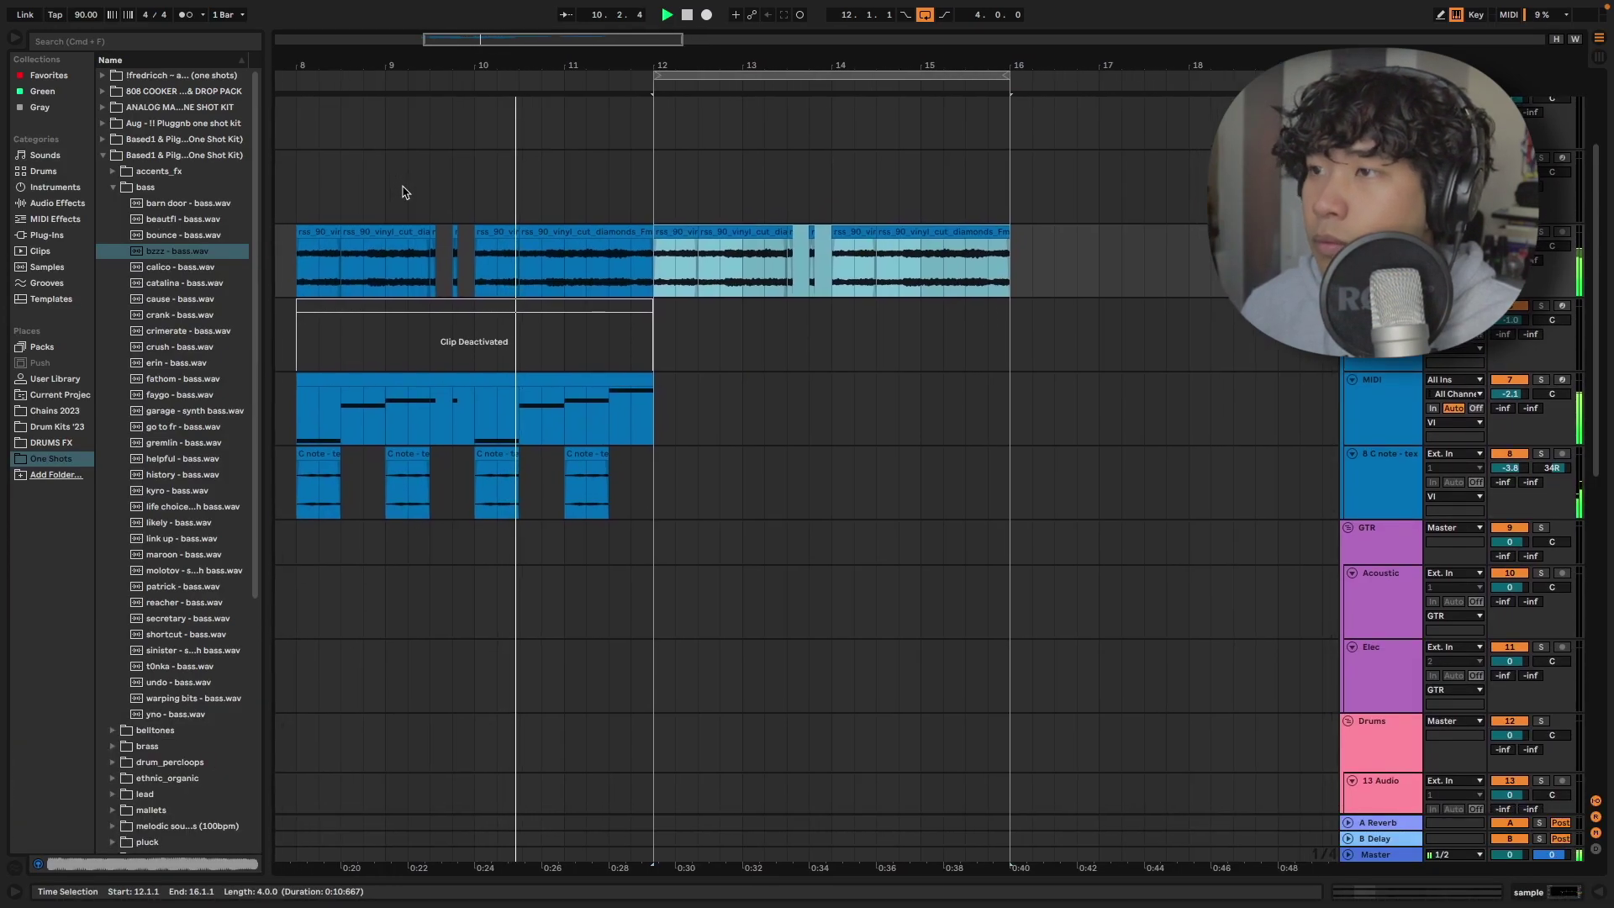
pyautogui.scroll(-10, 746, 404)
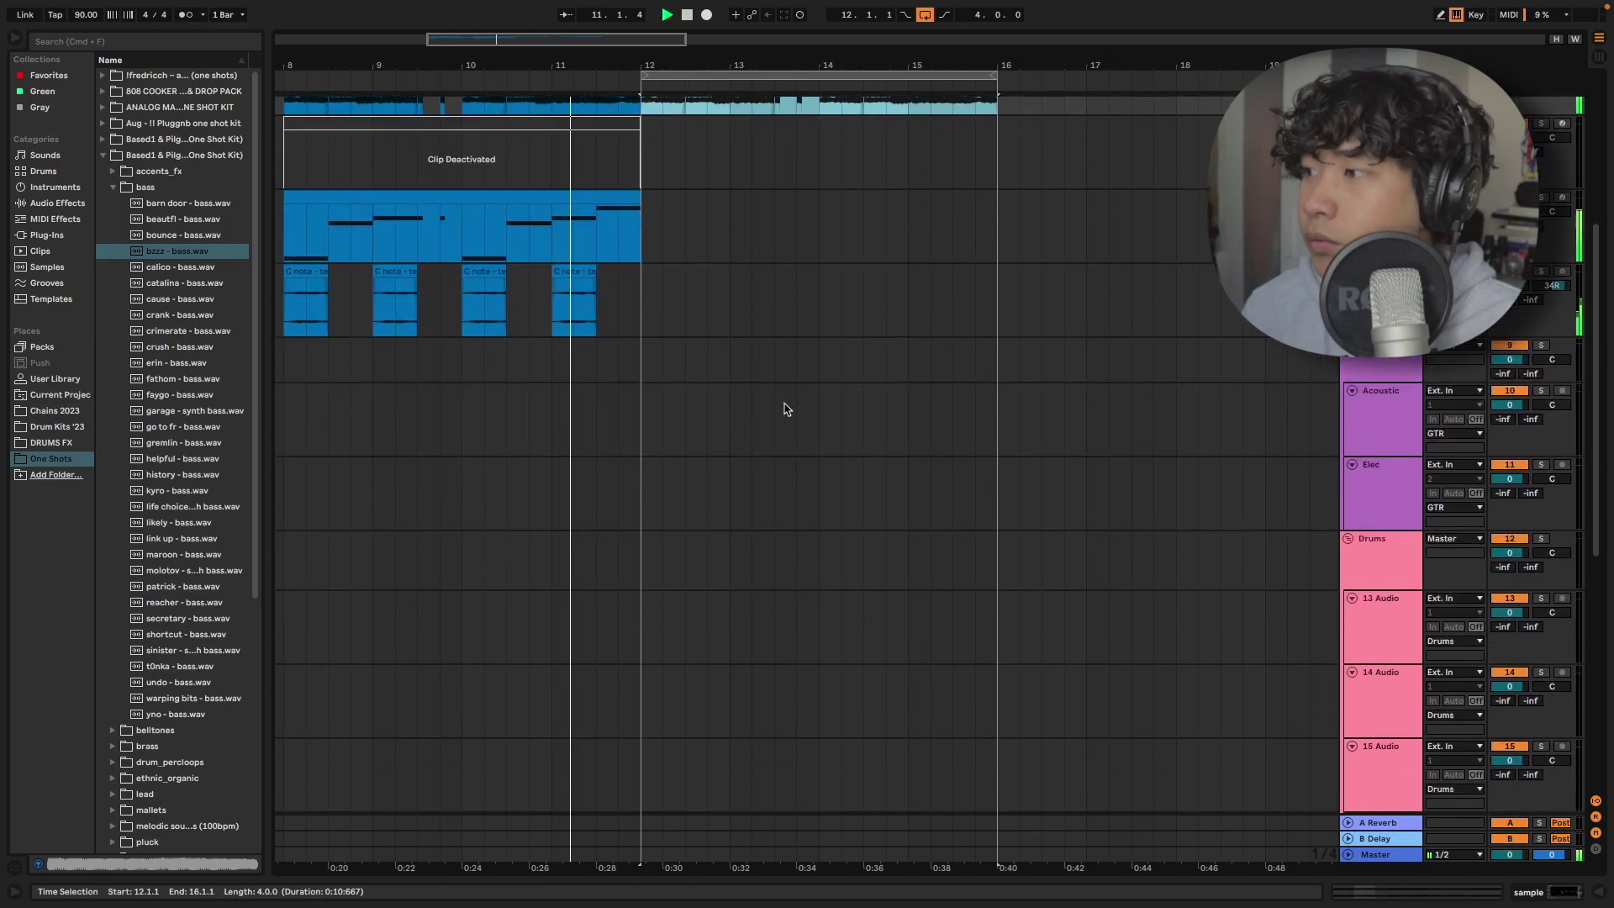
pyautogui.scroll(2, 857, 441)
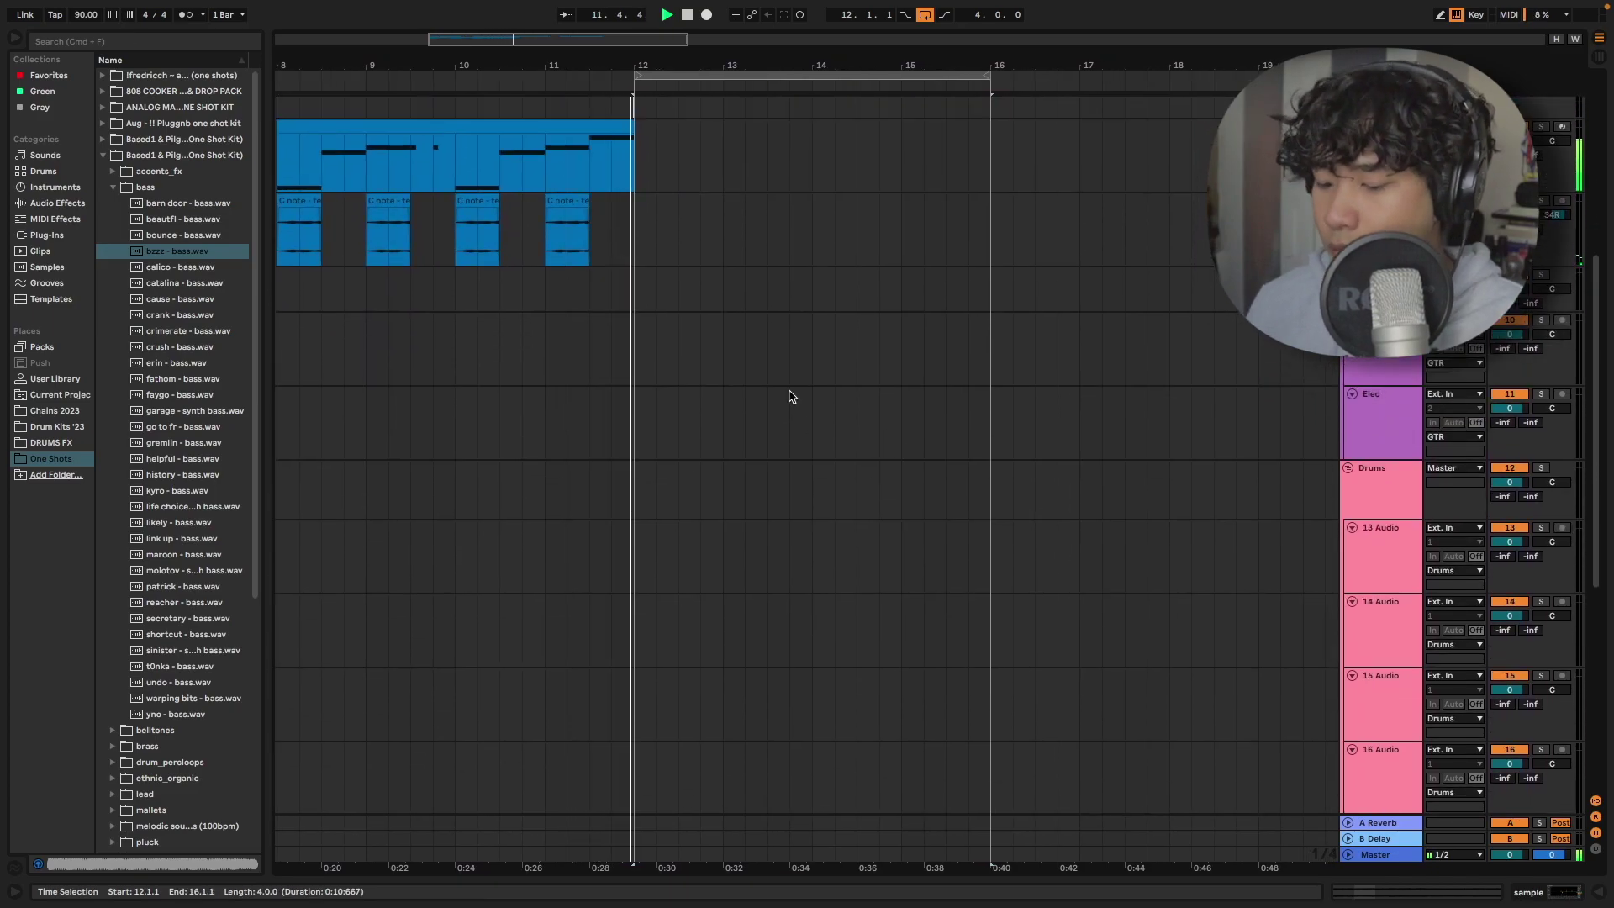
pyautogui.press('super+f')
pyautogui.write('kick')
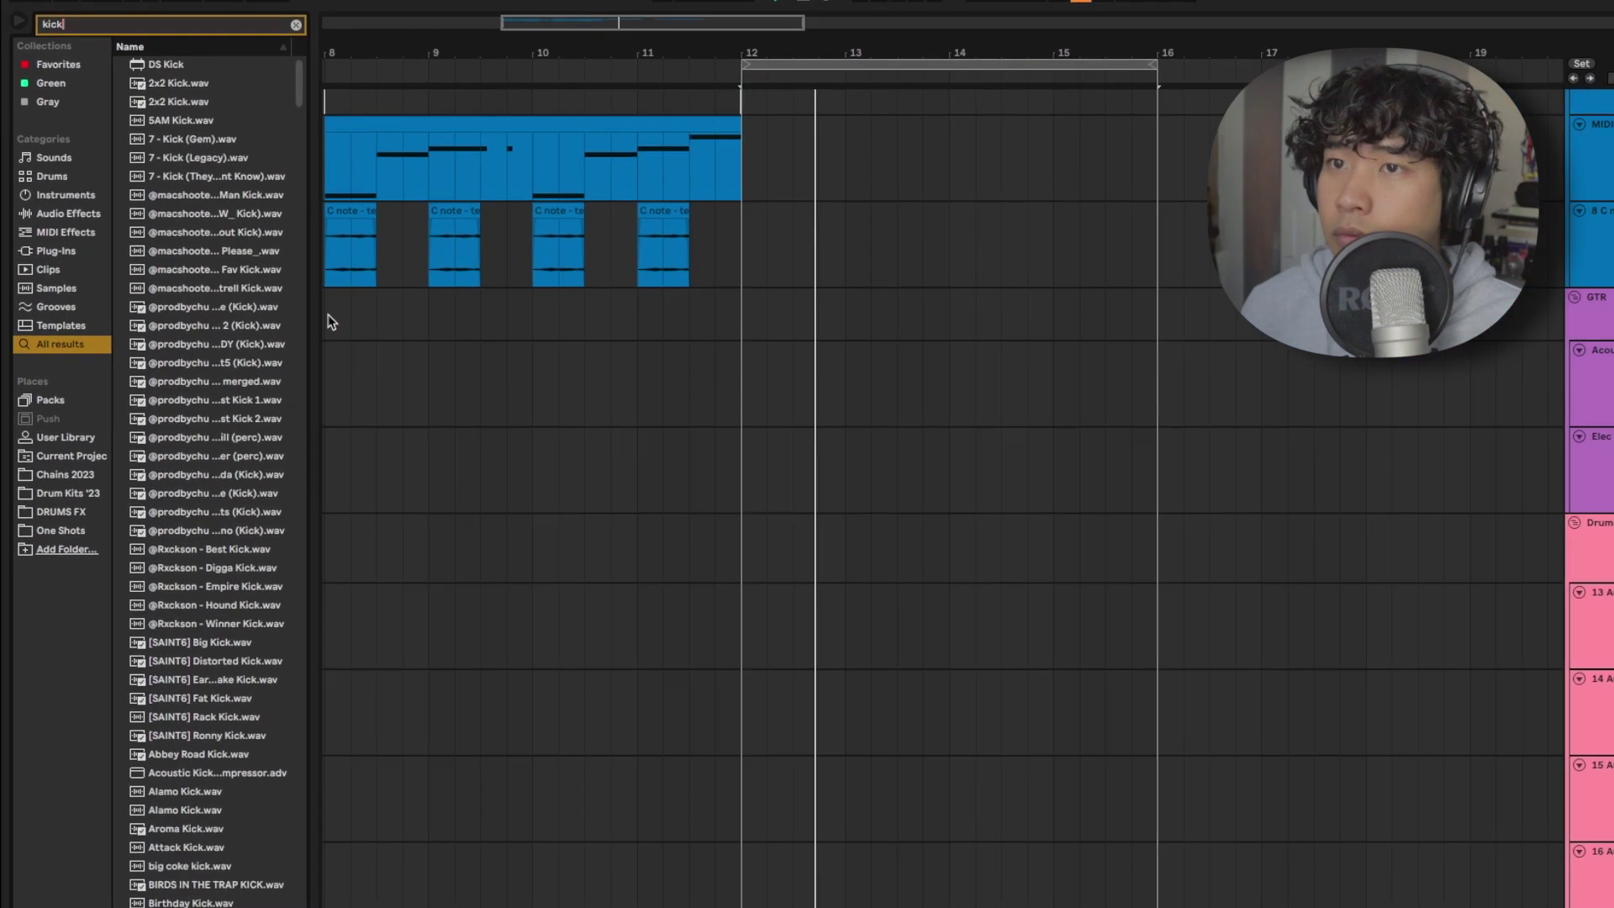
# Audition several kick samples from the search results and select the God2point5 kick.
pyautogui.click(240, 306)
pyautogui.click(240, 288)
pyautogui.click(239, 361)
pyautogui.click(236, 269)
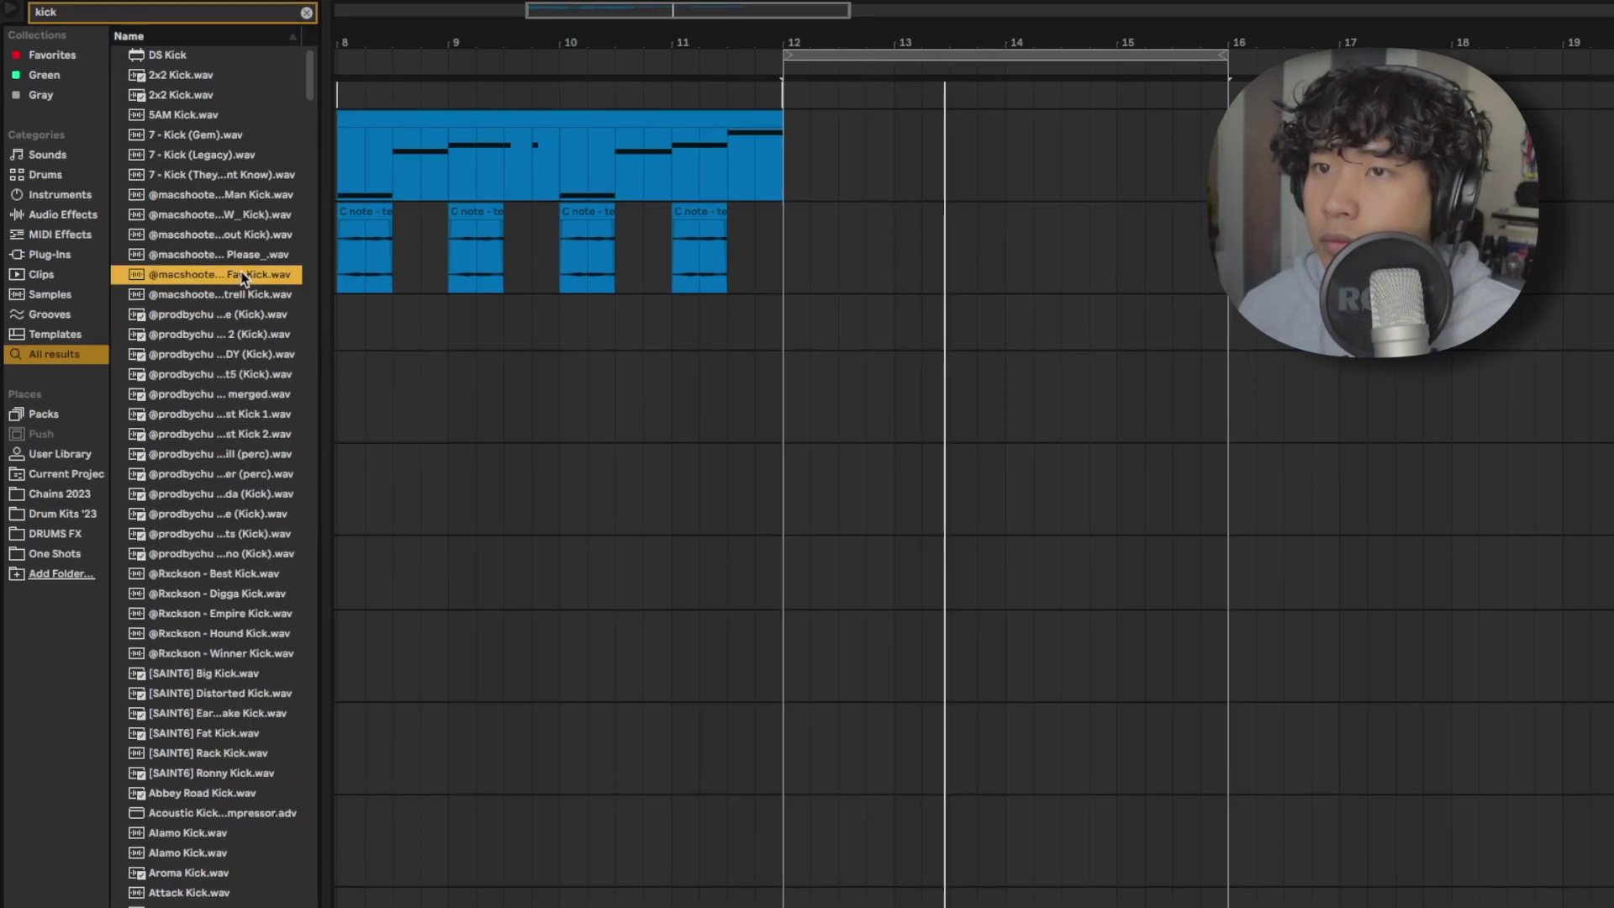
pyautogui.click(239, 294)
pyautogui.click(238, 315)
pyautogui.click(237, 334)
pyautogui.click(235, 354)
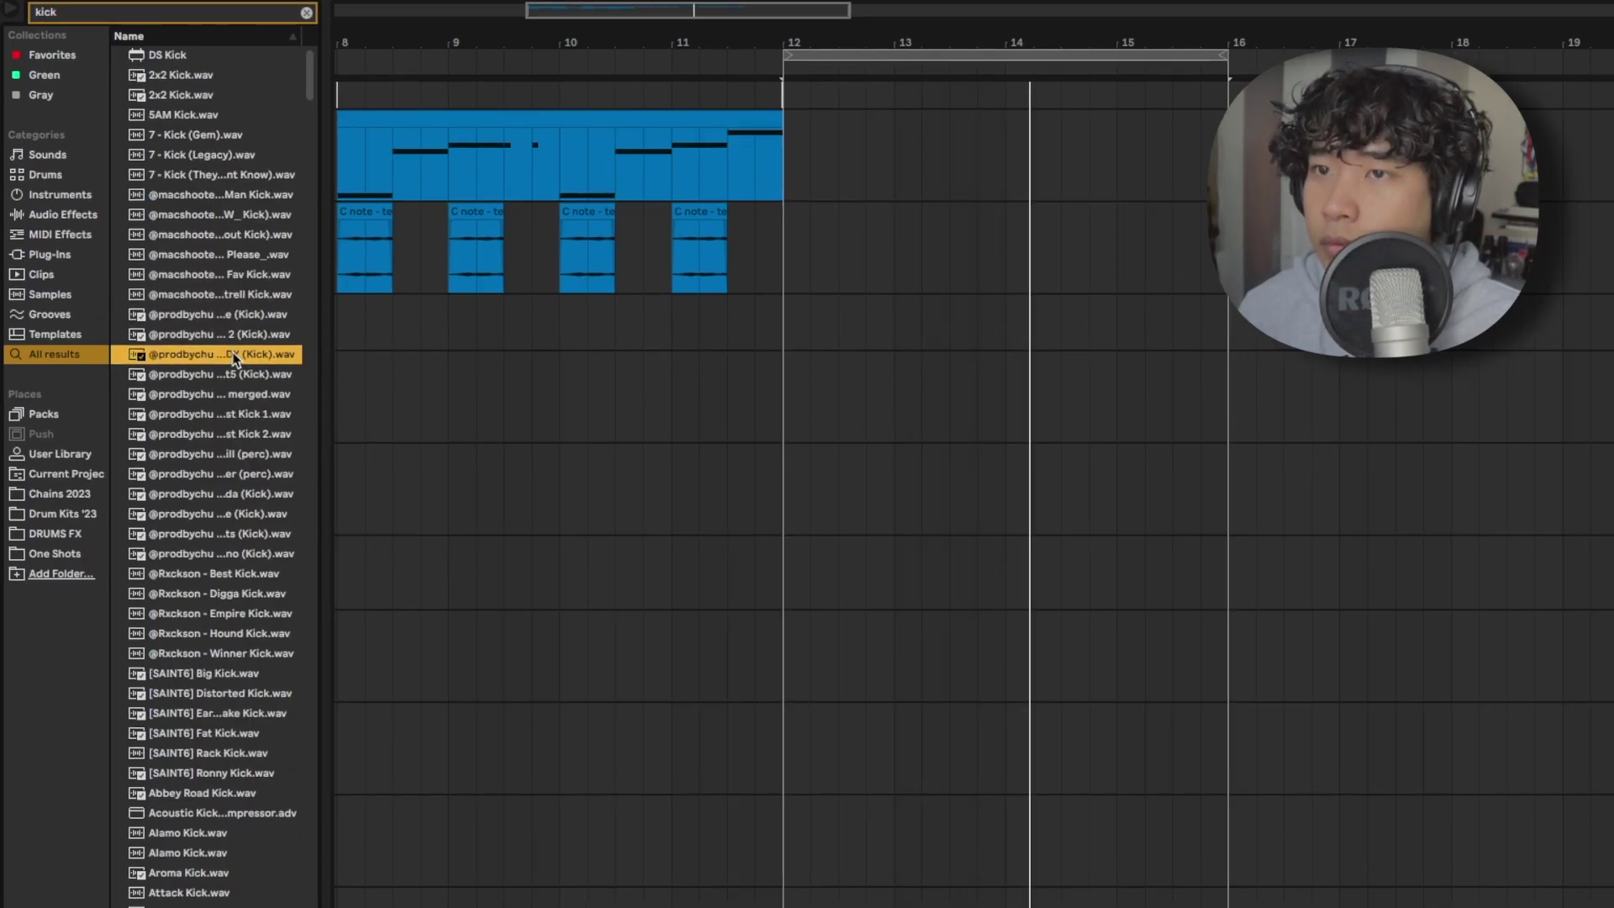
pyautogui.click(251, 374)
# Place the God2point5 kick at bar 12 on the first Drums audio track and trim it to one beat.
pyautogui.moveTo(237, 385); pyautogui.dragTo(809, 670)
pyautogui.moveTo(597, 502); pyautogui.dragTo(736, 503)
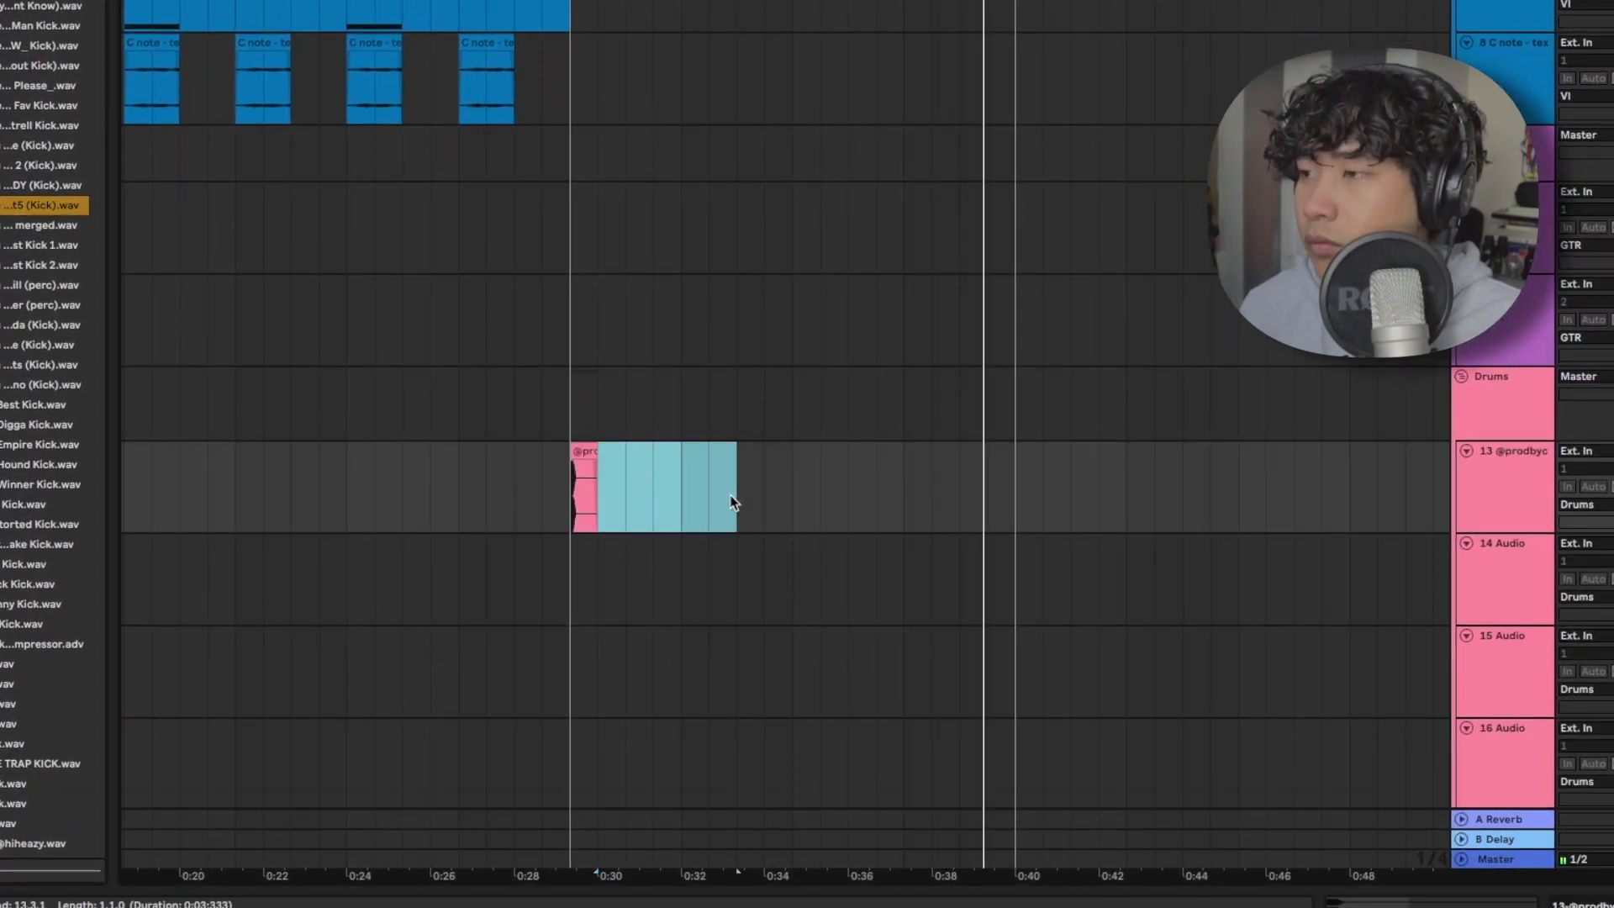
pyautogui.press('+')
pyautogui.click(500, 488)
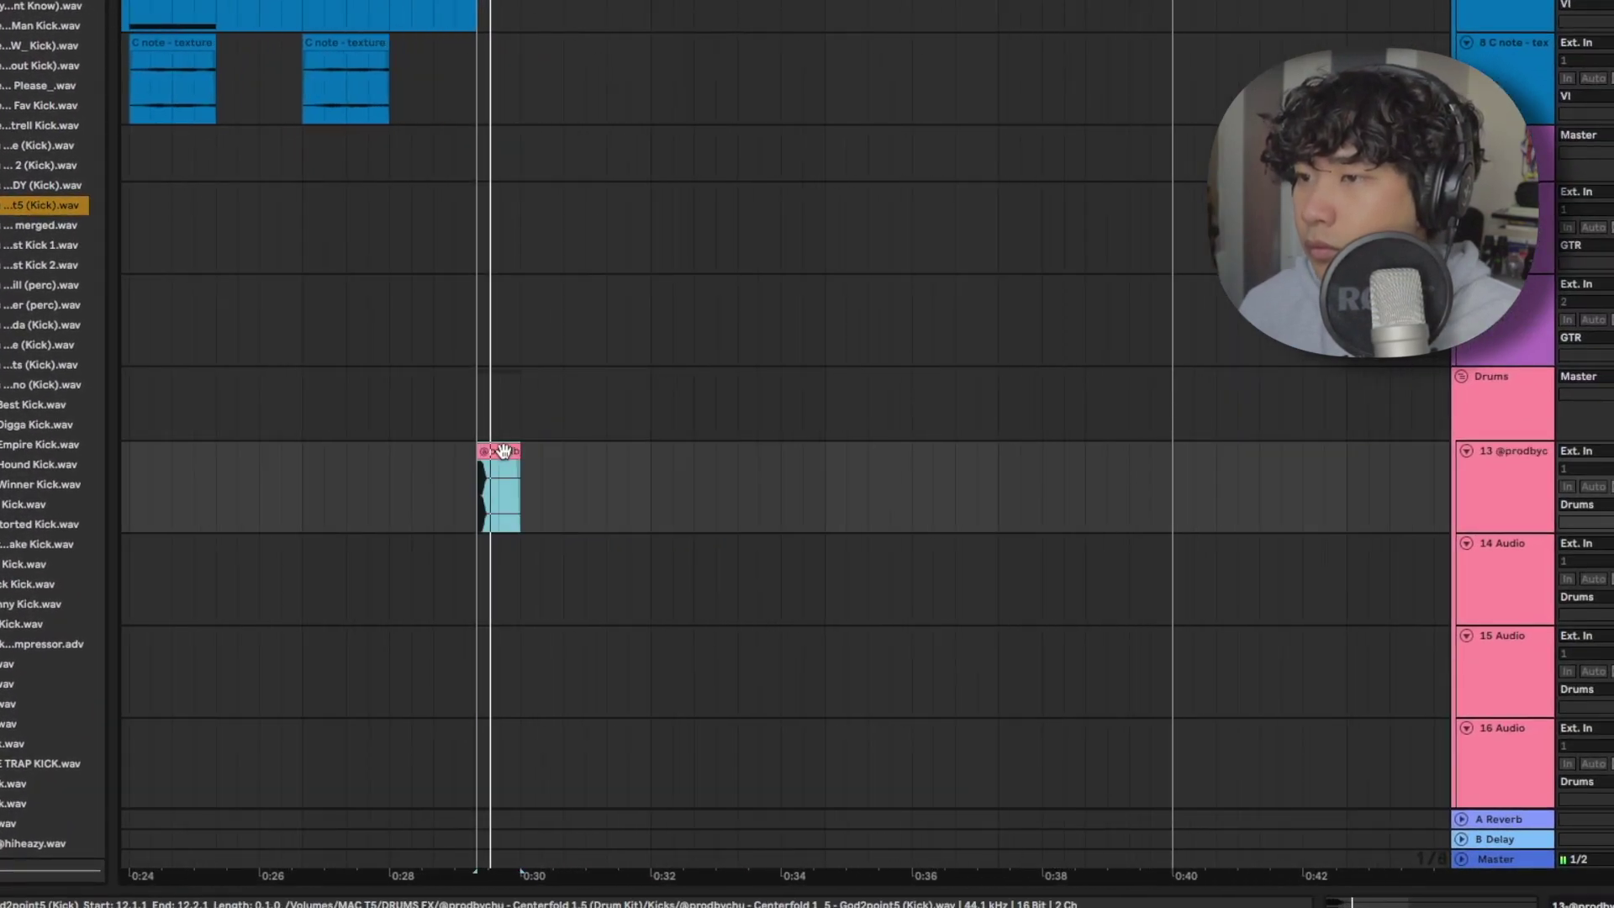
# Copy the one-beat kick to beats 12.4, 13.1, 13.3 and 13.4.
pyautogui.hotkey('ctrl', 'c')
pyautogui.click(615, 482)
pyautogui.hotkey('ctrl', 'v')
pyautogui.click(653, 480)
pyautogui.hotkey('ctrl', 'v')
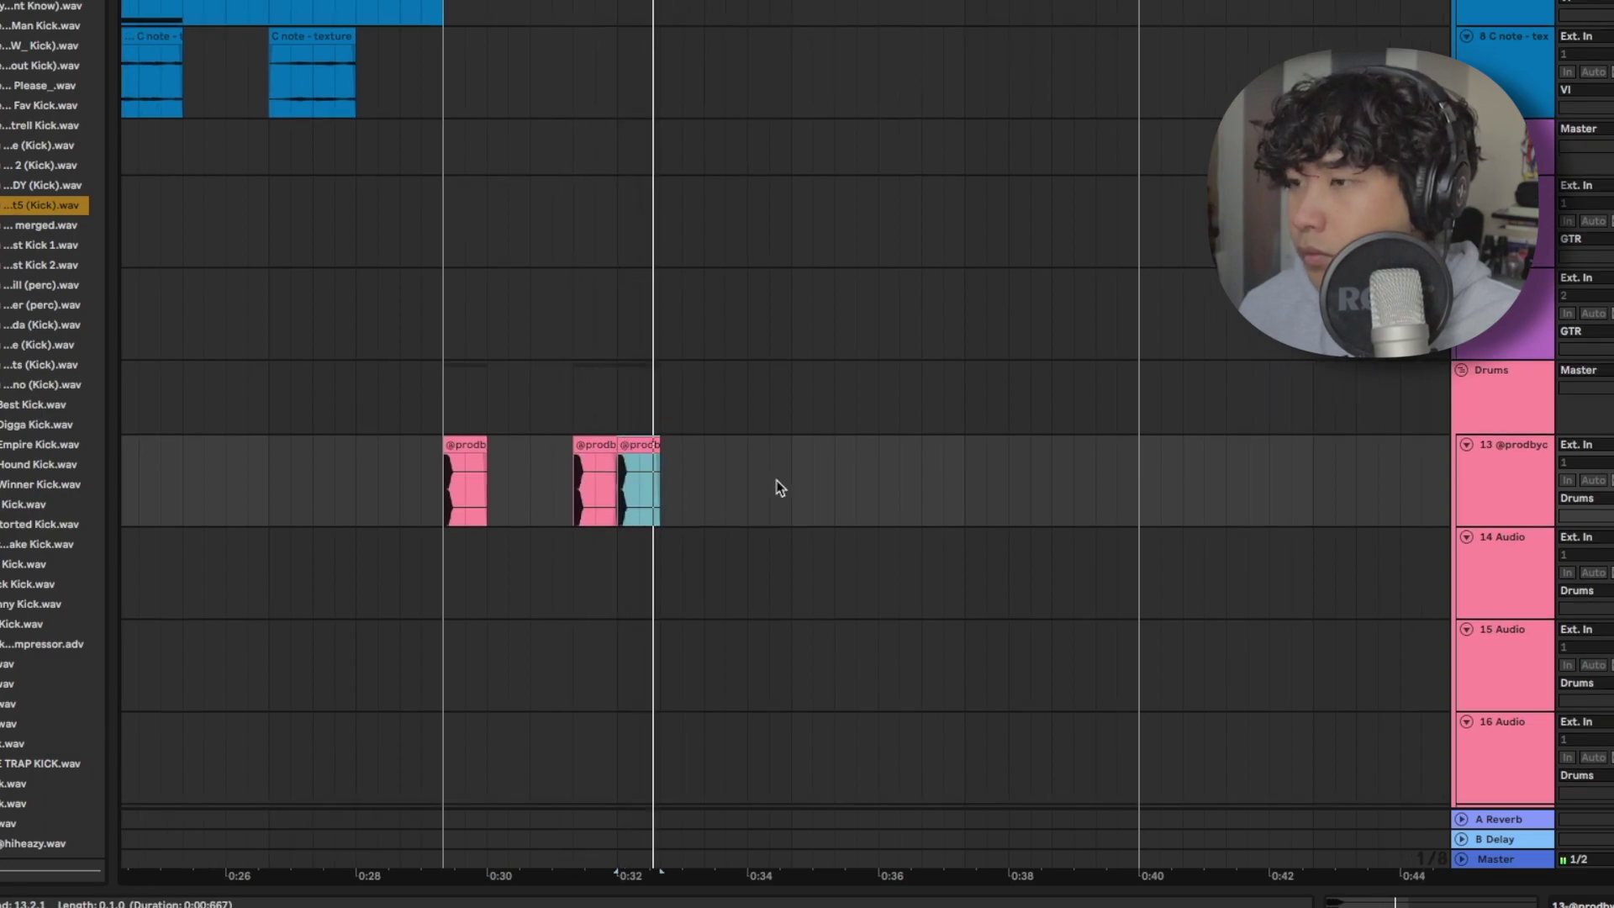
pyautogui.click(704, 478)
pyautogui.hotkey('ctrl', 'v')
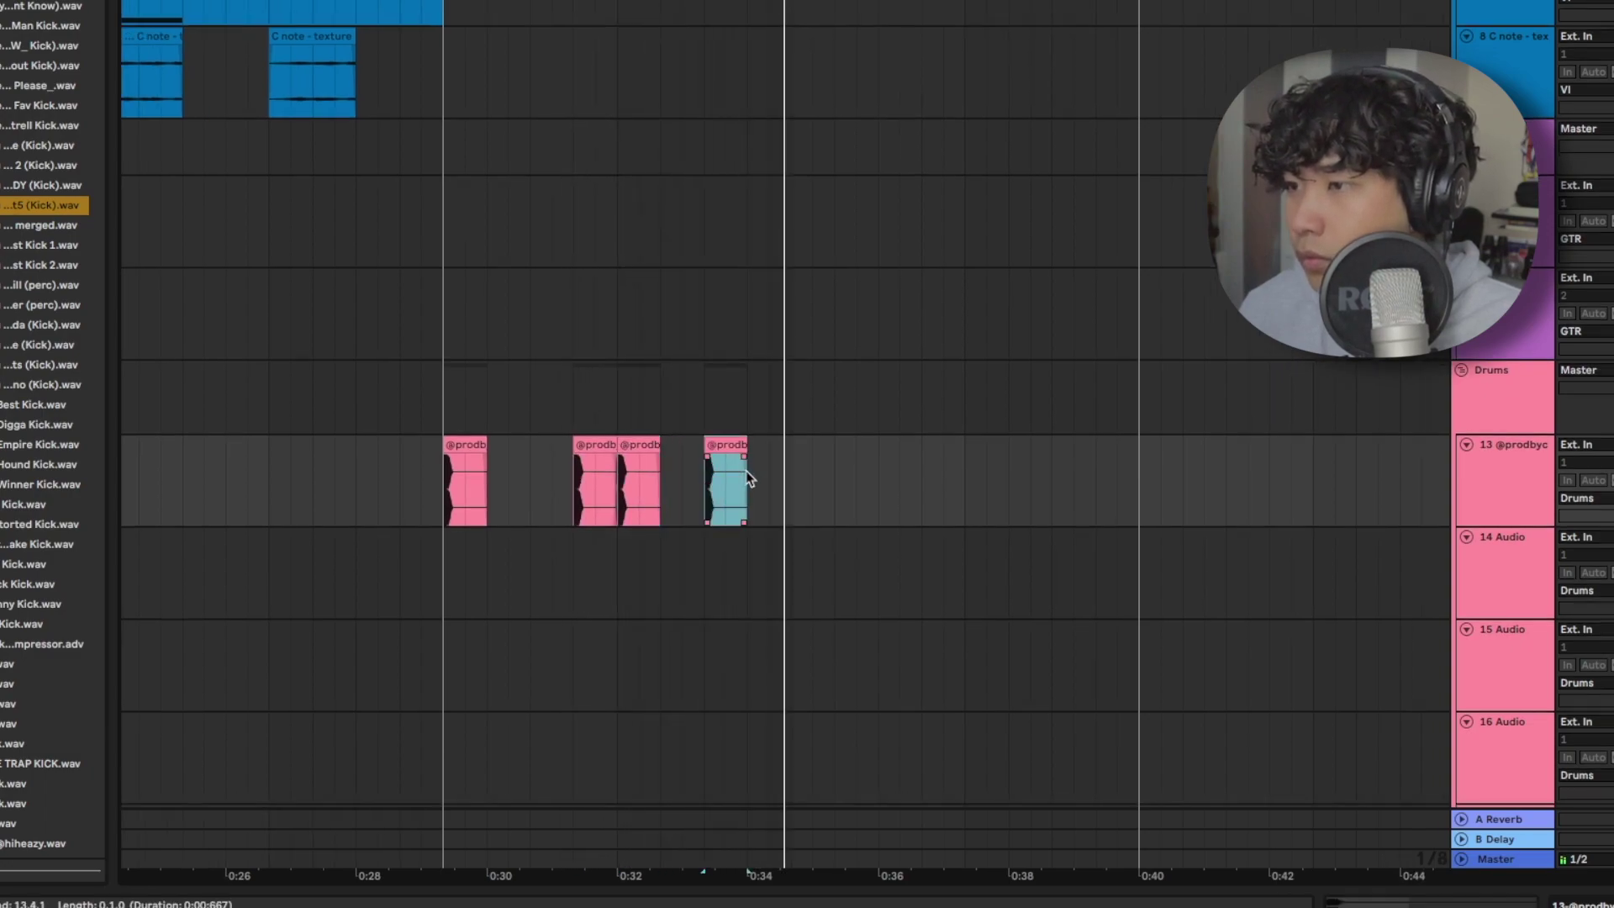
pyautogui.hotkey('ctrl', 'v')
# Duplicate the two-bar kick pattern from bars 12 and 13 into bars 14 and 15.
pyautogui.moveTo(793, 457); pyautogui.dragTo(440, 484)
pyautogui.hotkey('ctrl', 'd')
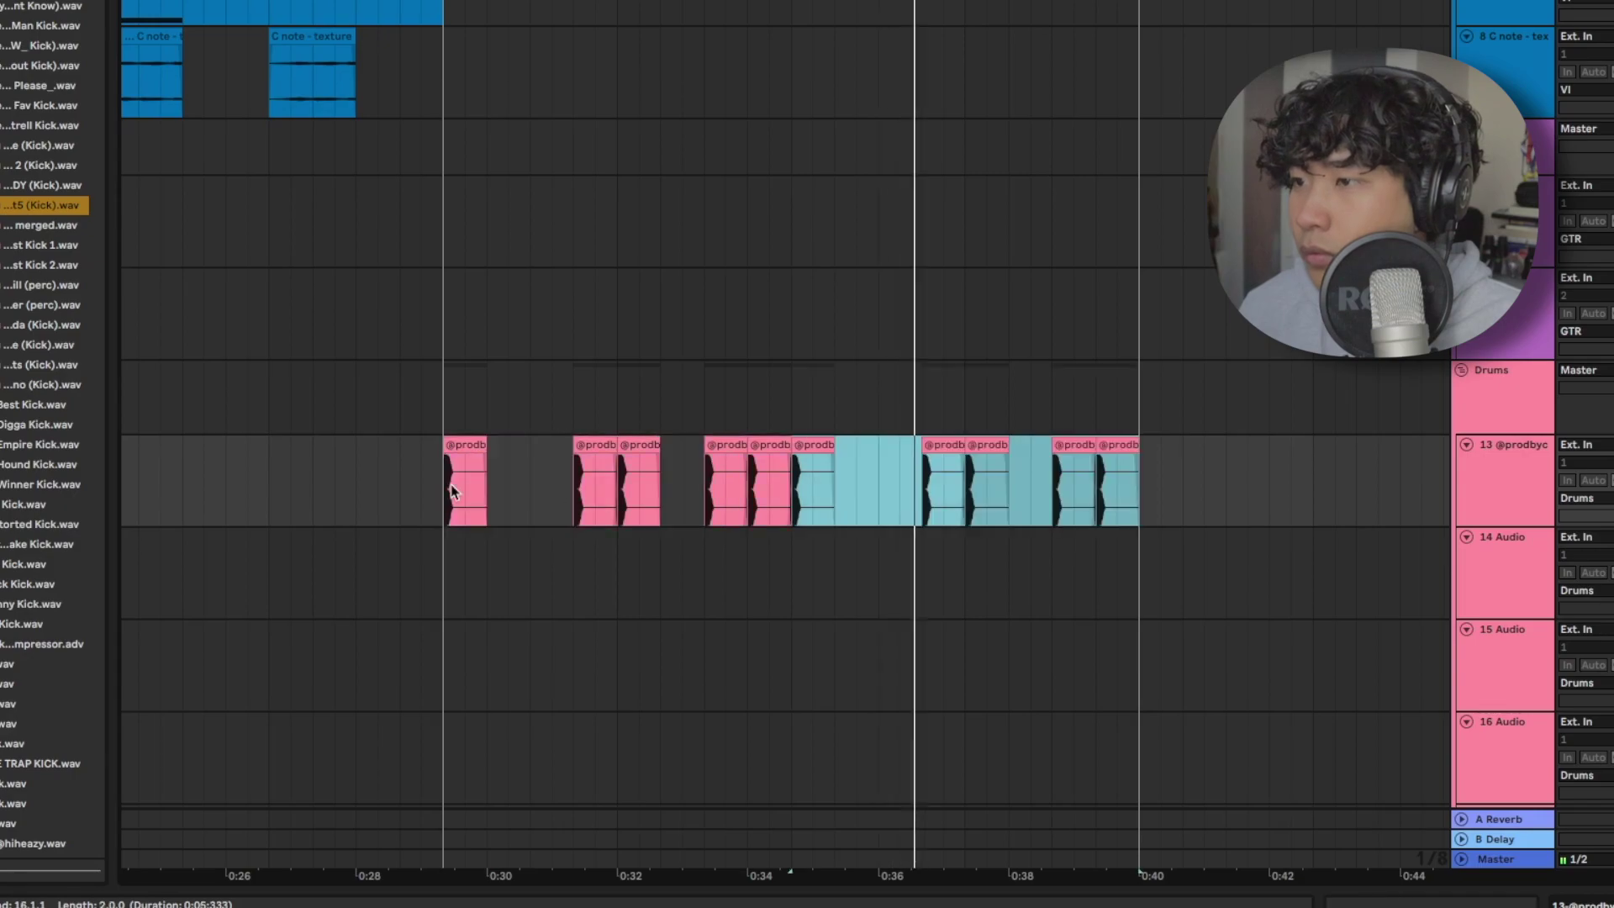
pyautogui.hscroll(1, 441, 484)
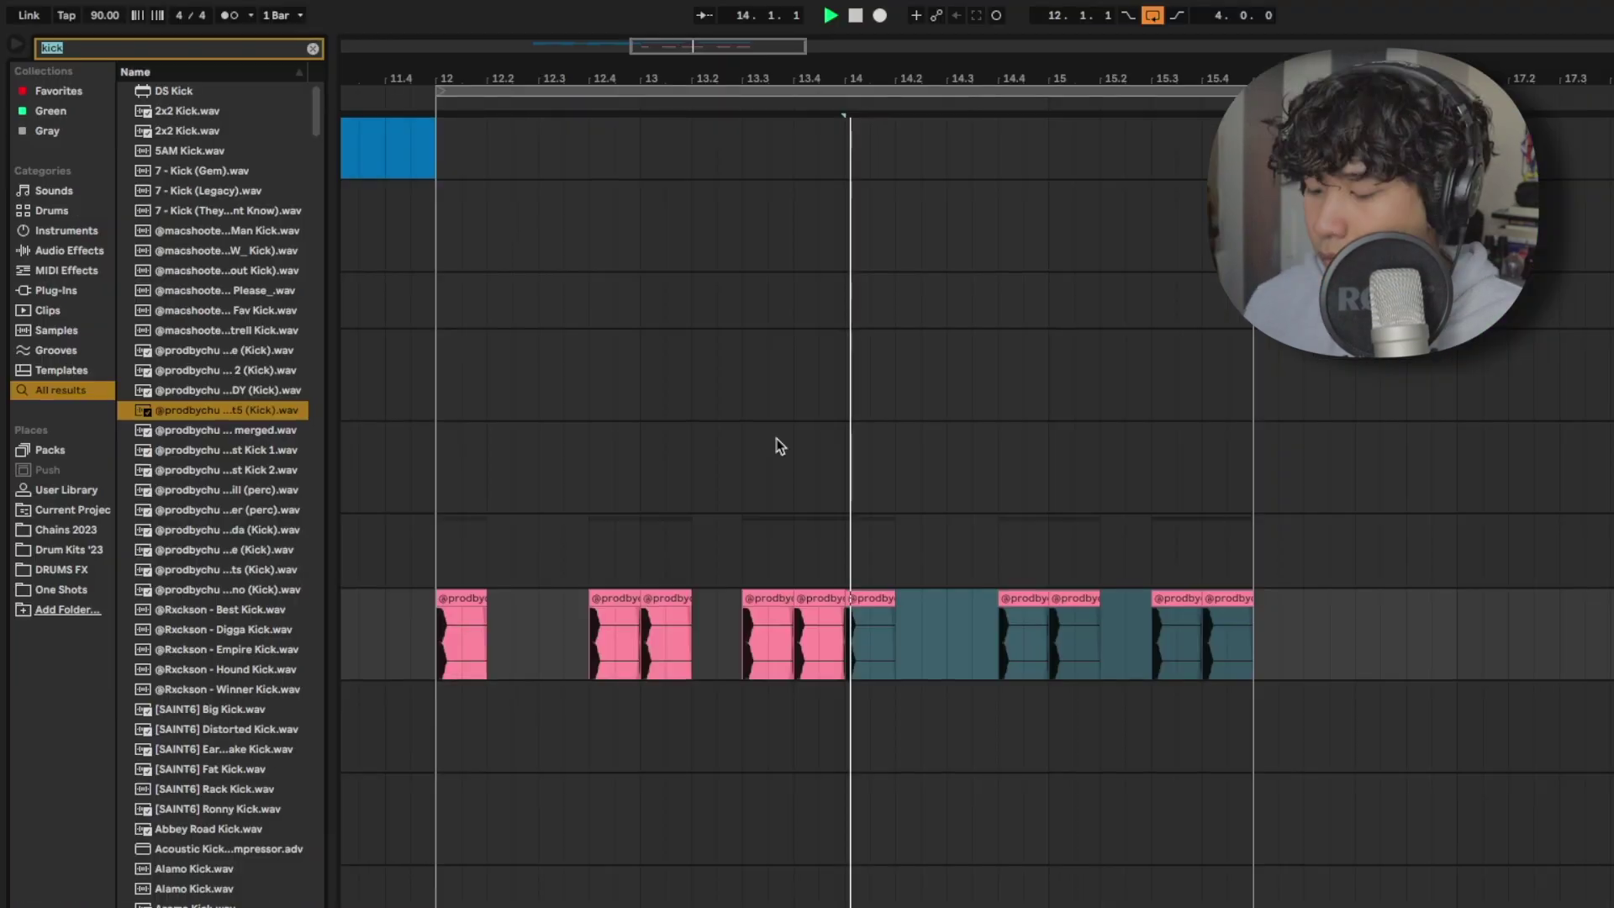
# Search the sample library for rim and audition a few of the rim samples.
pyautogui.hotkey('ctrl', 'f')
pyautogui.write('k')
pyautogui.press('BackSpace')
pyautogui.write('rim')
pyautogui.click(261, 180)
pyautogui.click(252, 279)
pyautogui.click(262, 179)
# Place the World Rim sample on the audio track below the kick so it starts at 12.2.
pyautogui.moveTo(252, 119); pyautogui.dragTo(580, 634)
pyautogui.moveTo(558, 477); pyautogui.dragTo(470, 492)
pyautogui.click(396, 493)
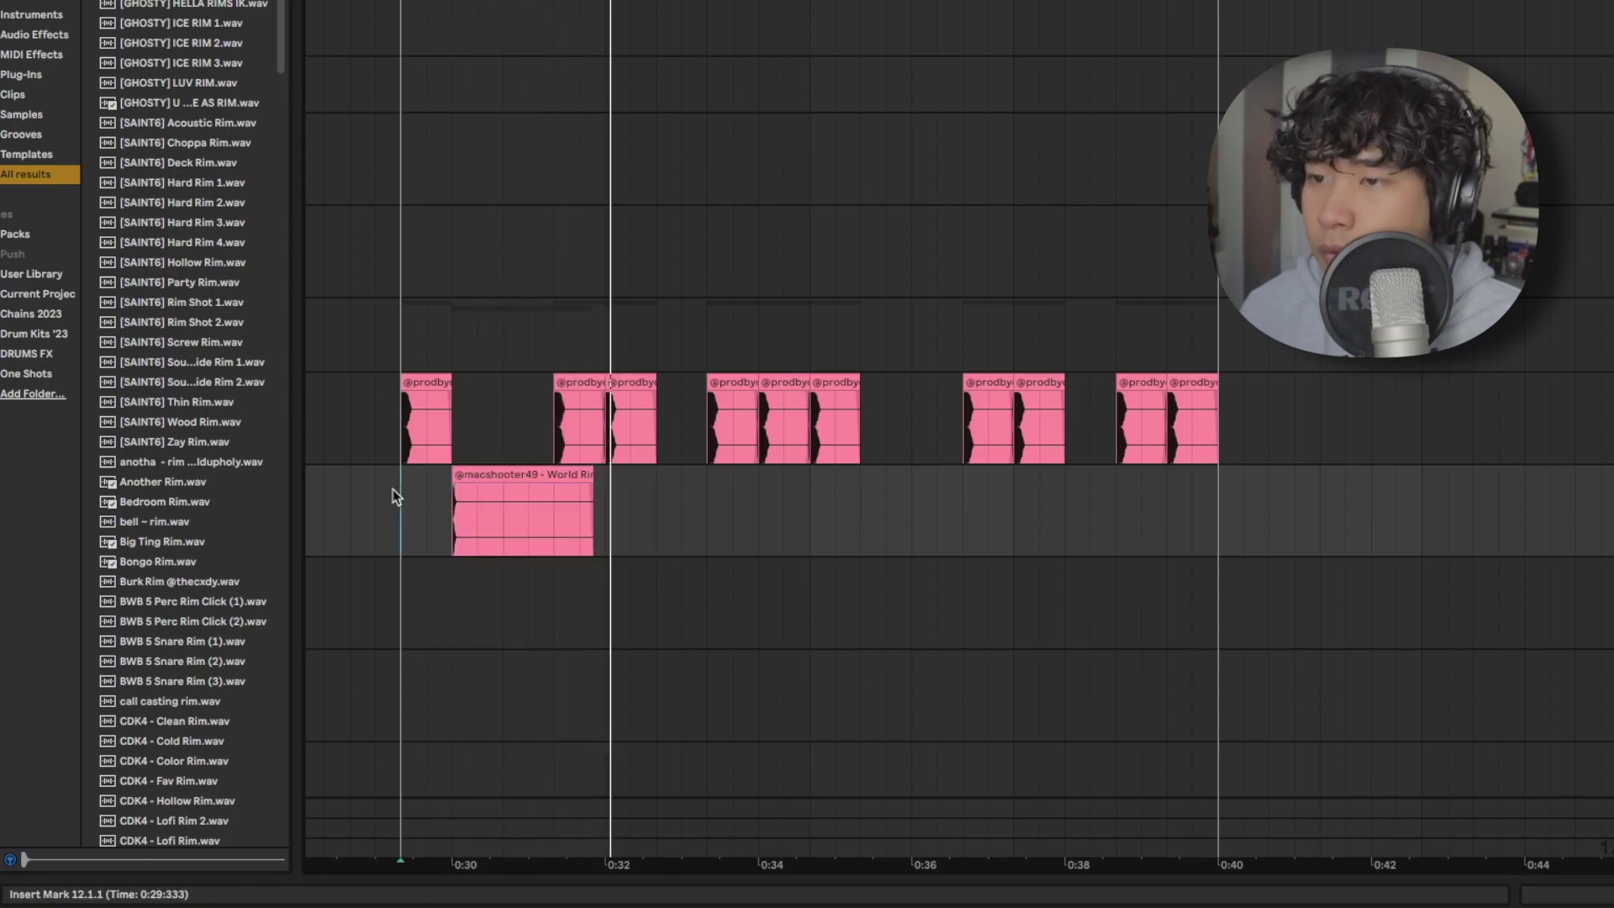
# Repeat the World Rim hit along its track with successive duplicates up to bar 16.
pyautogui.click(506, 500)
pyautogui.hotkey('ctrl', 'd')
pyautogui.hotkey('ctrl', 'd')
pyautogui.hotkey('ctrl', 'd')
pyautogui.hotkey('ctrl', 'd')
pyautogui.hotkey('ctrl', 'd')
pyautogui.hotkey('ctrl', 'd')
pyautogui.hotkey('ctrl', 'd')
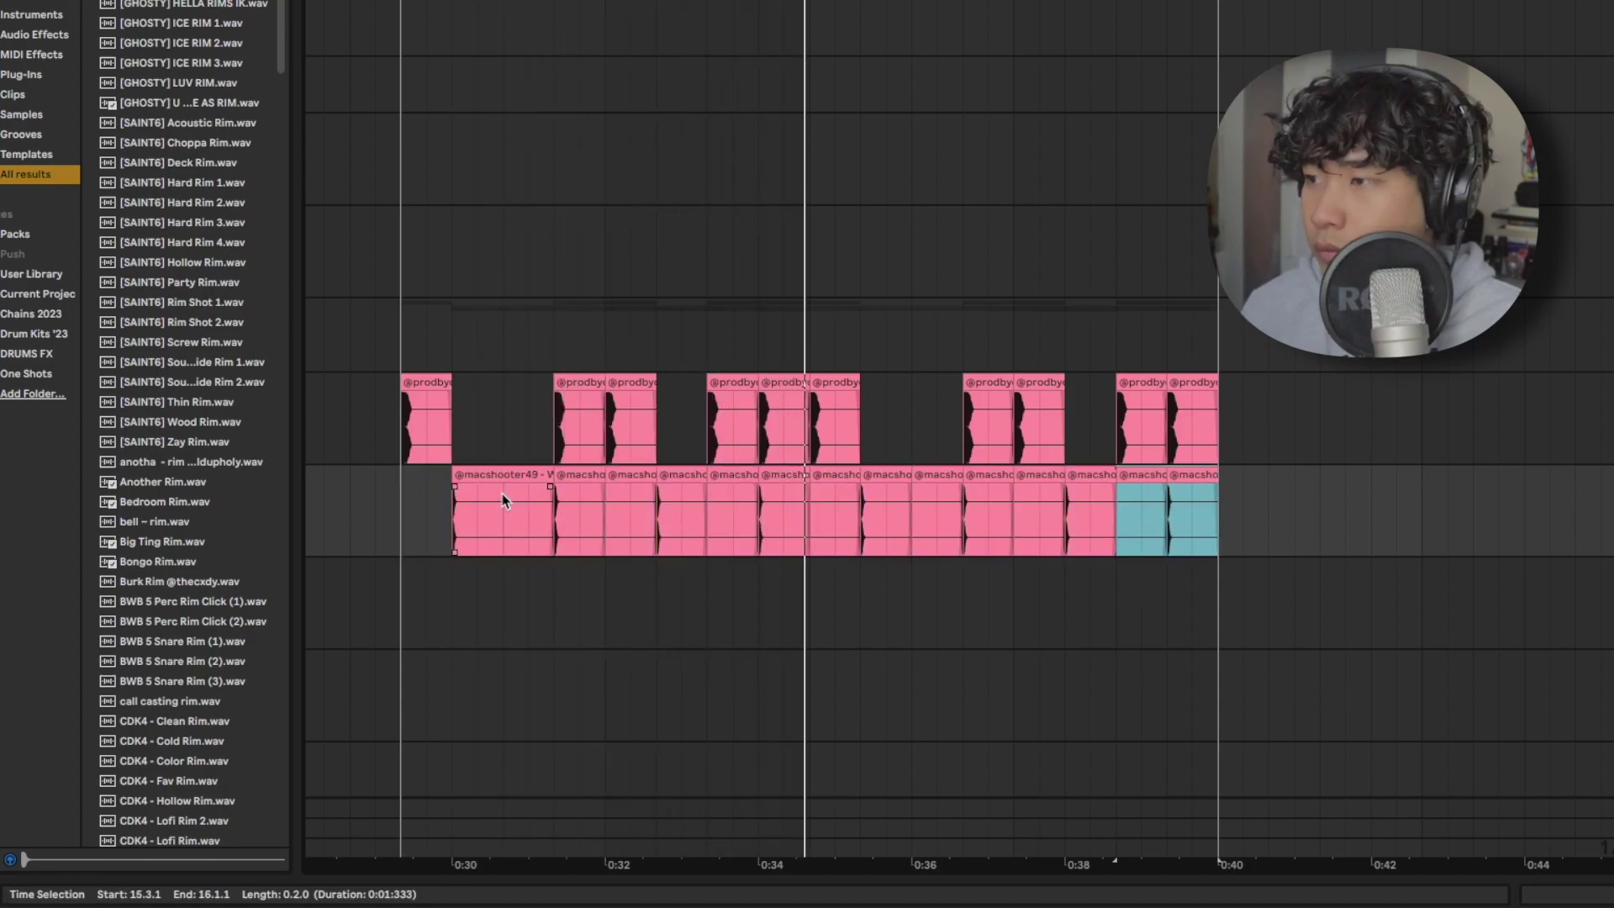
# Audition the hat samples after Tight Hi Hat 1, load Adam Hat onto the hi-hat MIDI track and play the loop.
pyautogui.hscroll(-2, 833, 558)
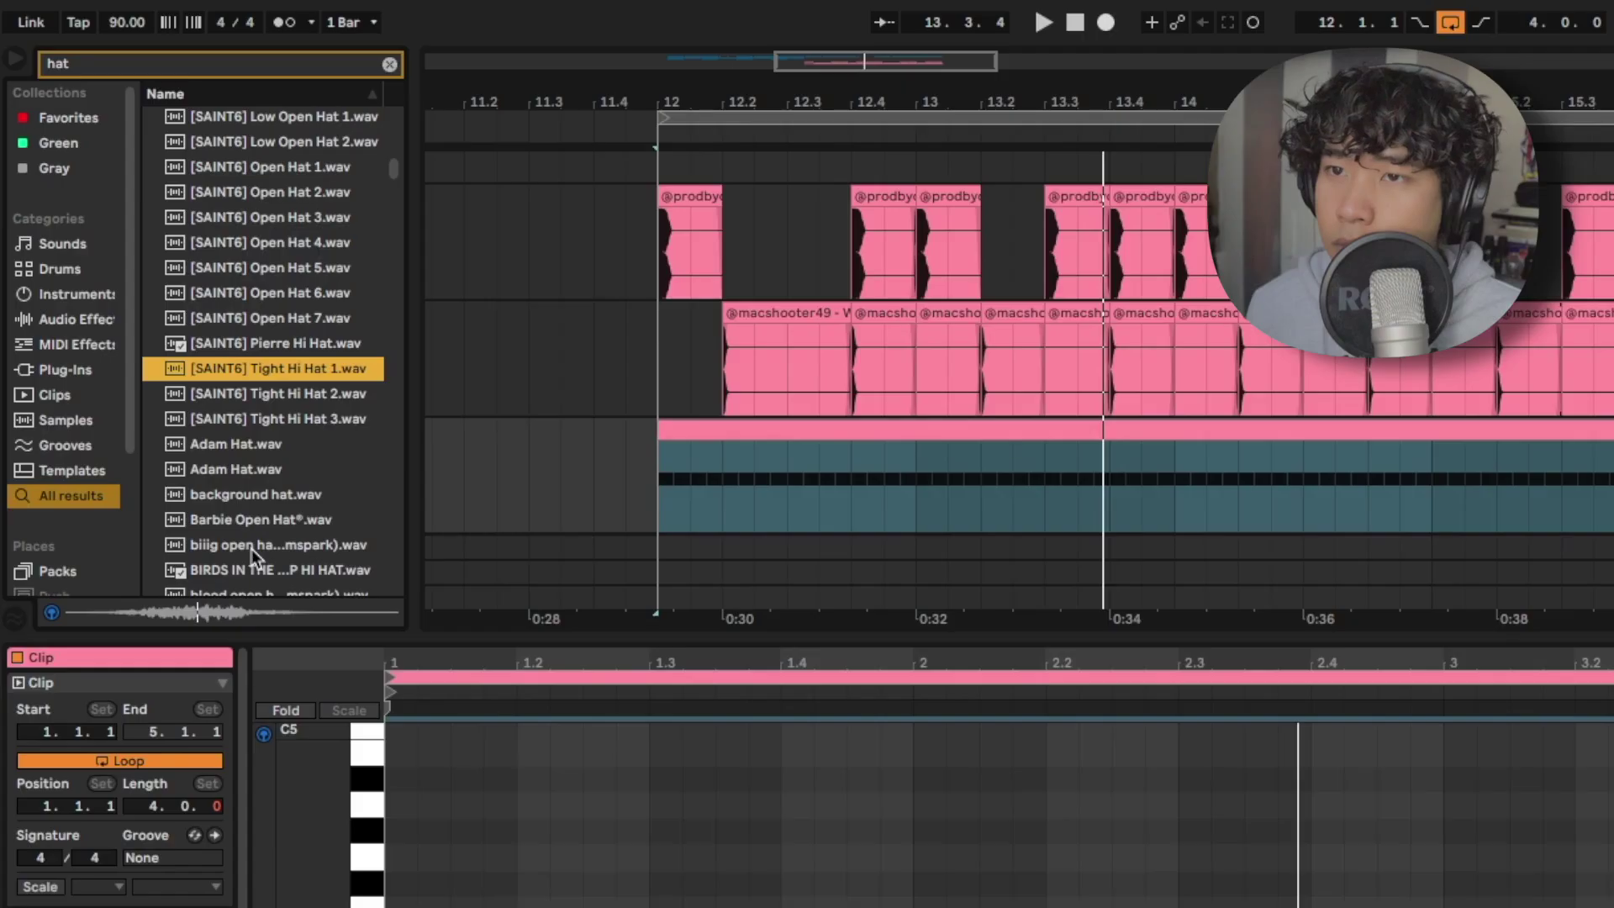
pyautogui.press('Down')
pyautogui.press('Down')
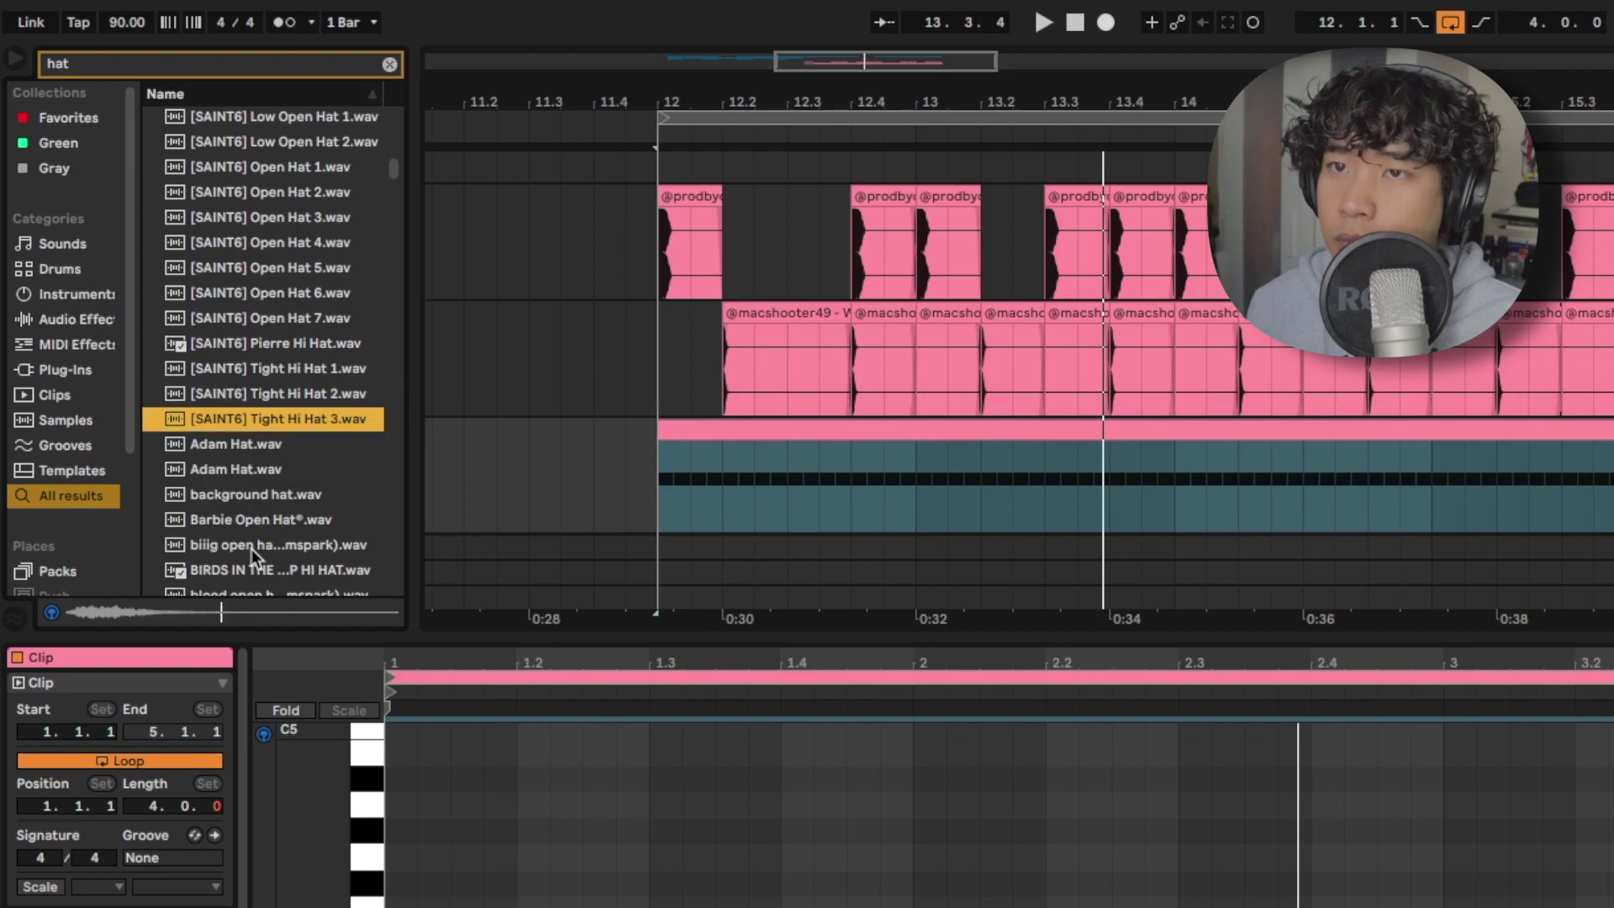
pyautogui.press('Down')
pyautogui.press('Down')
pyautogui.press('Return')
pyautogui.press('space')
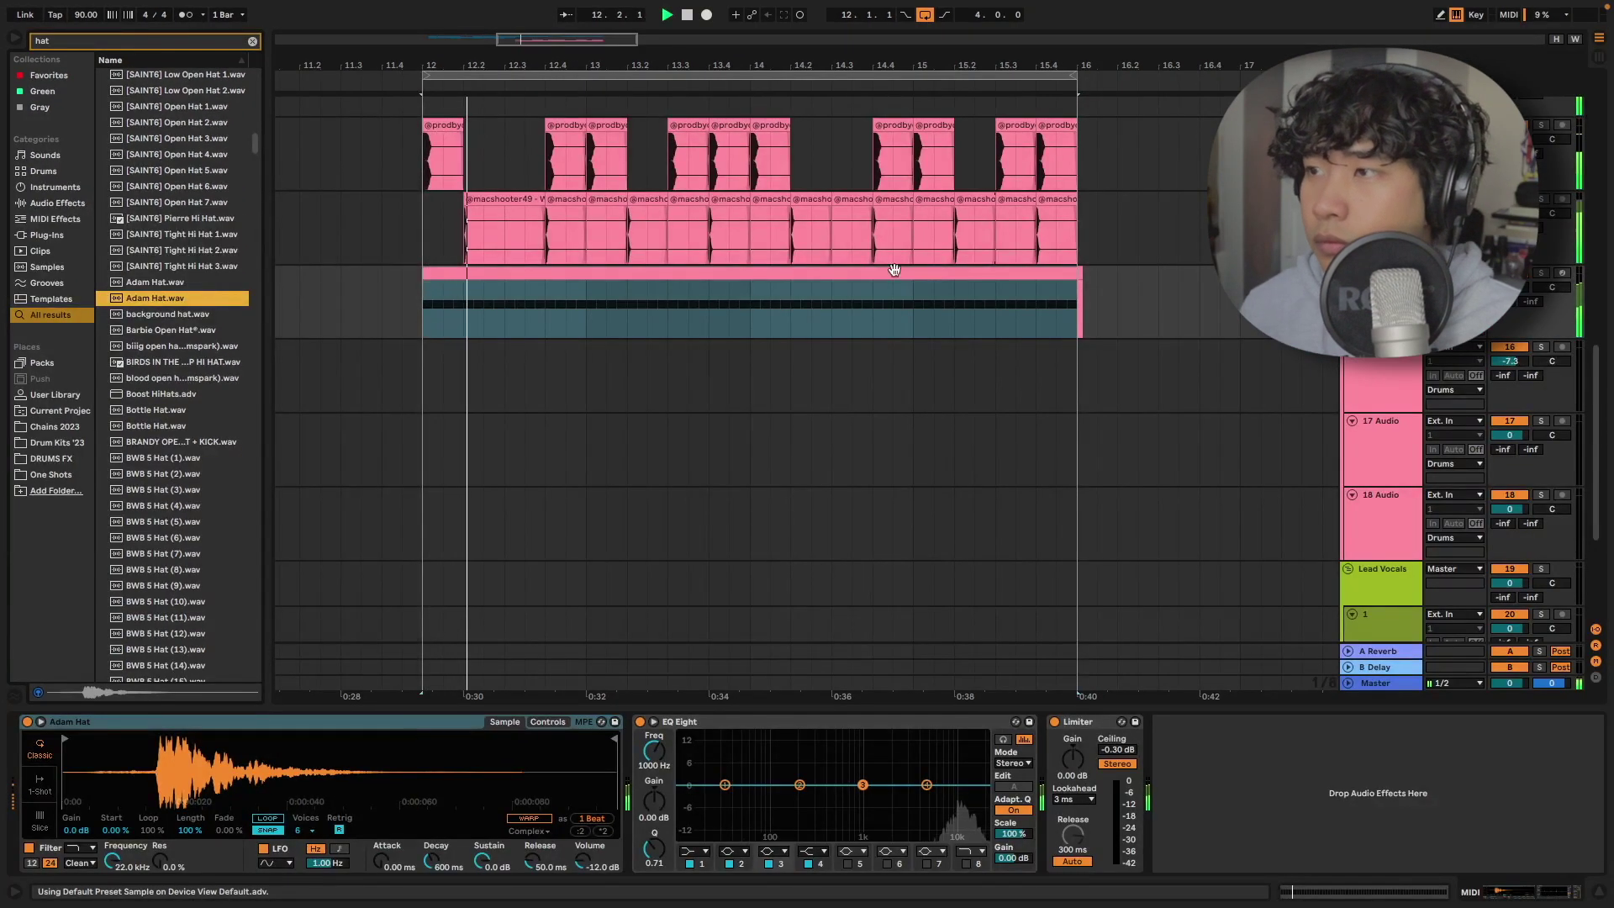
# Open the hi-hat MIDI clip and transpose all its notes down one octave to C3.
pyautogui.doubleClick(945, 286)
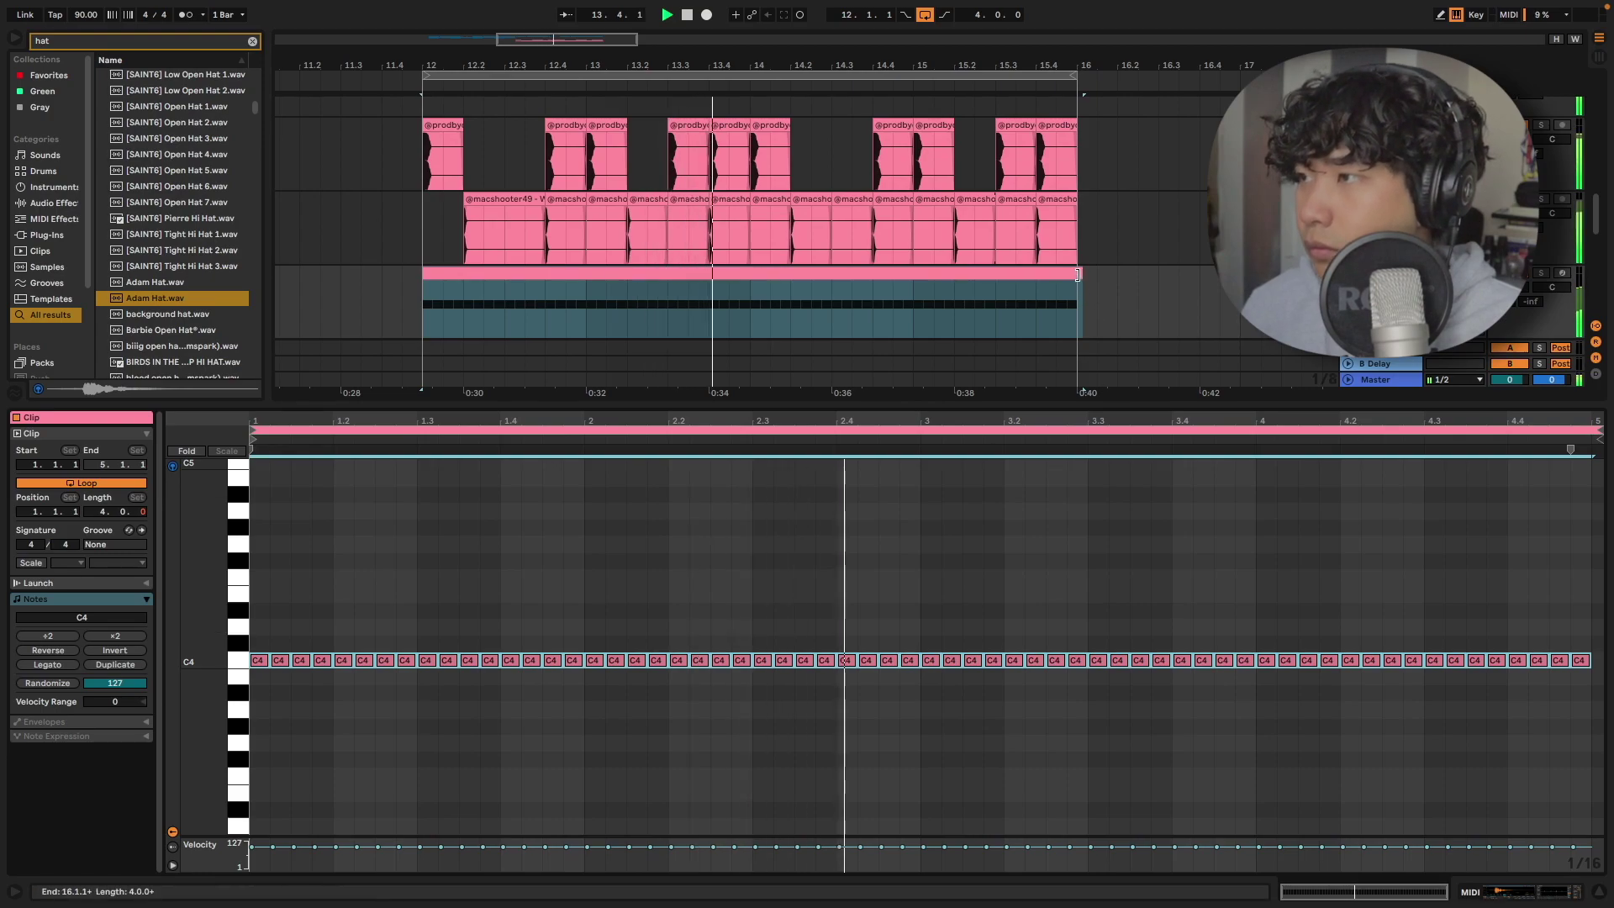
pyautogui.moveTo(970, 409); pyautogui.dragTo(970, 413)
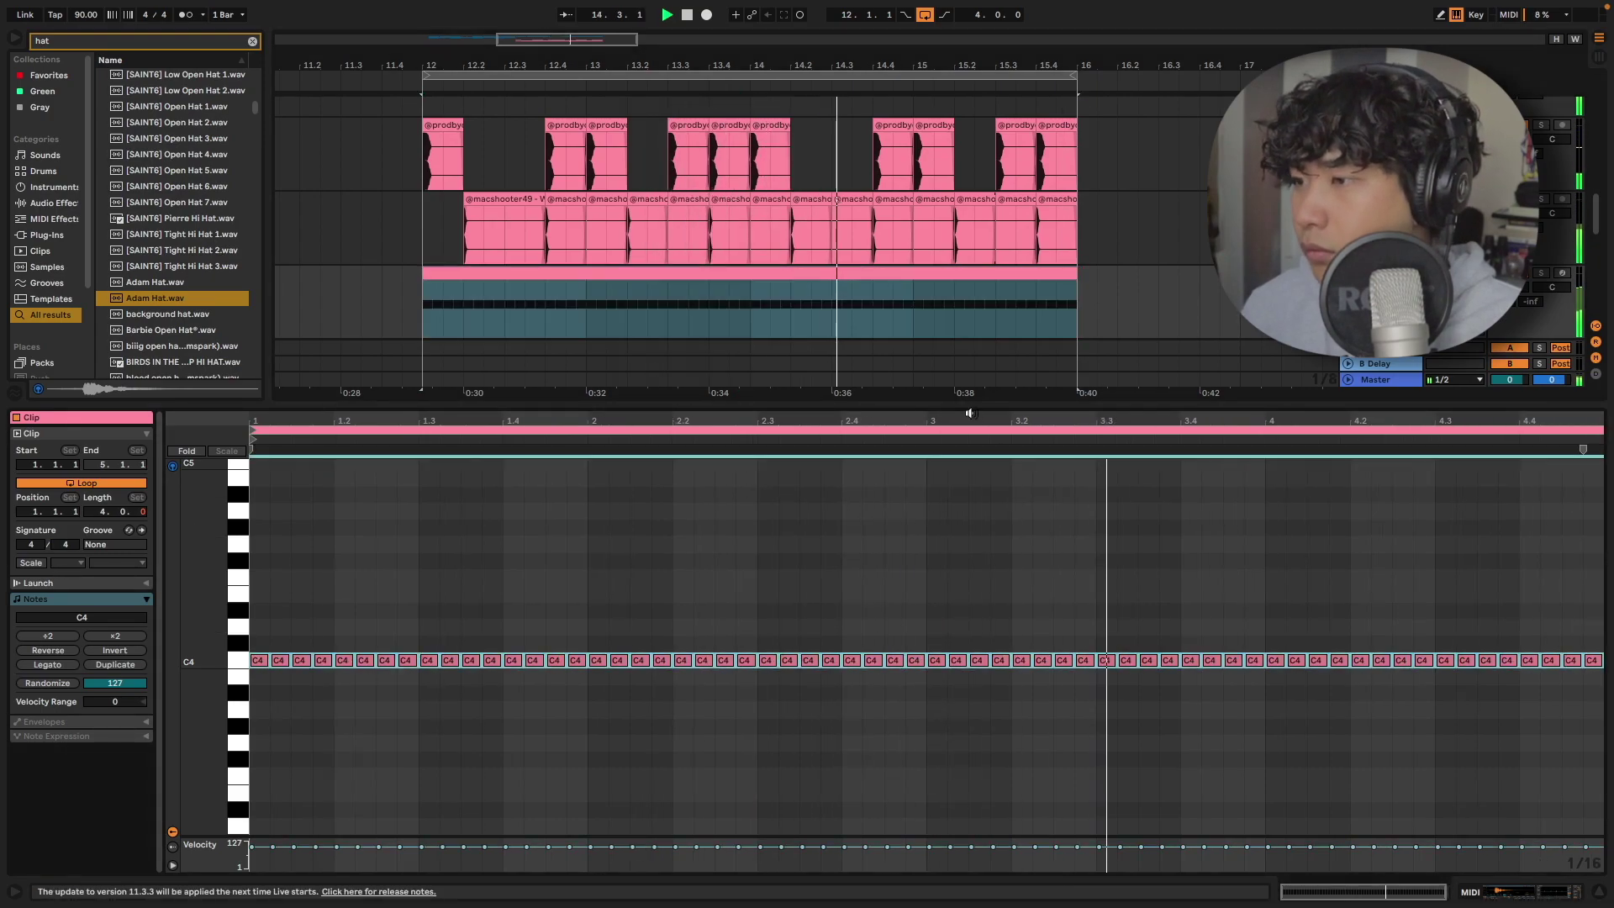
pyautogui.hotkey('shift', 'Down')
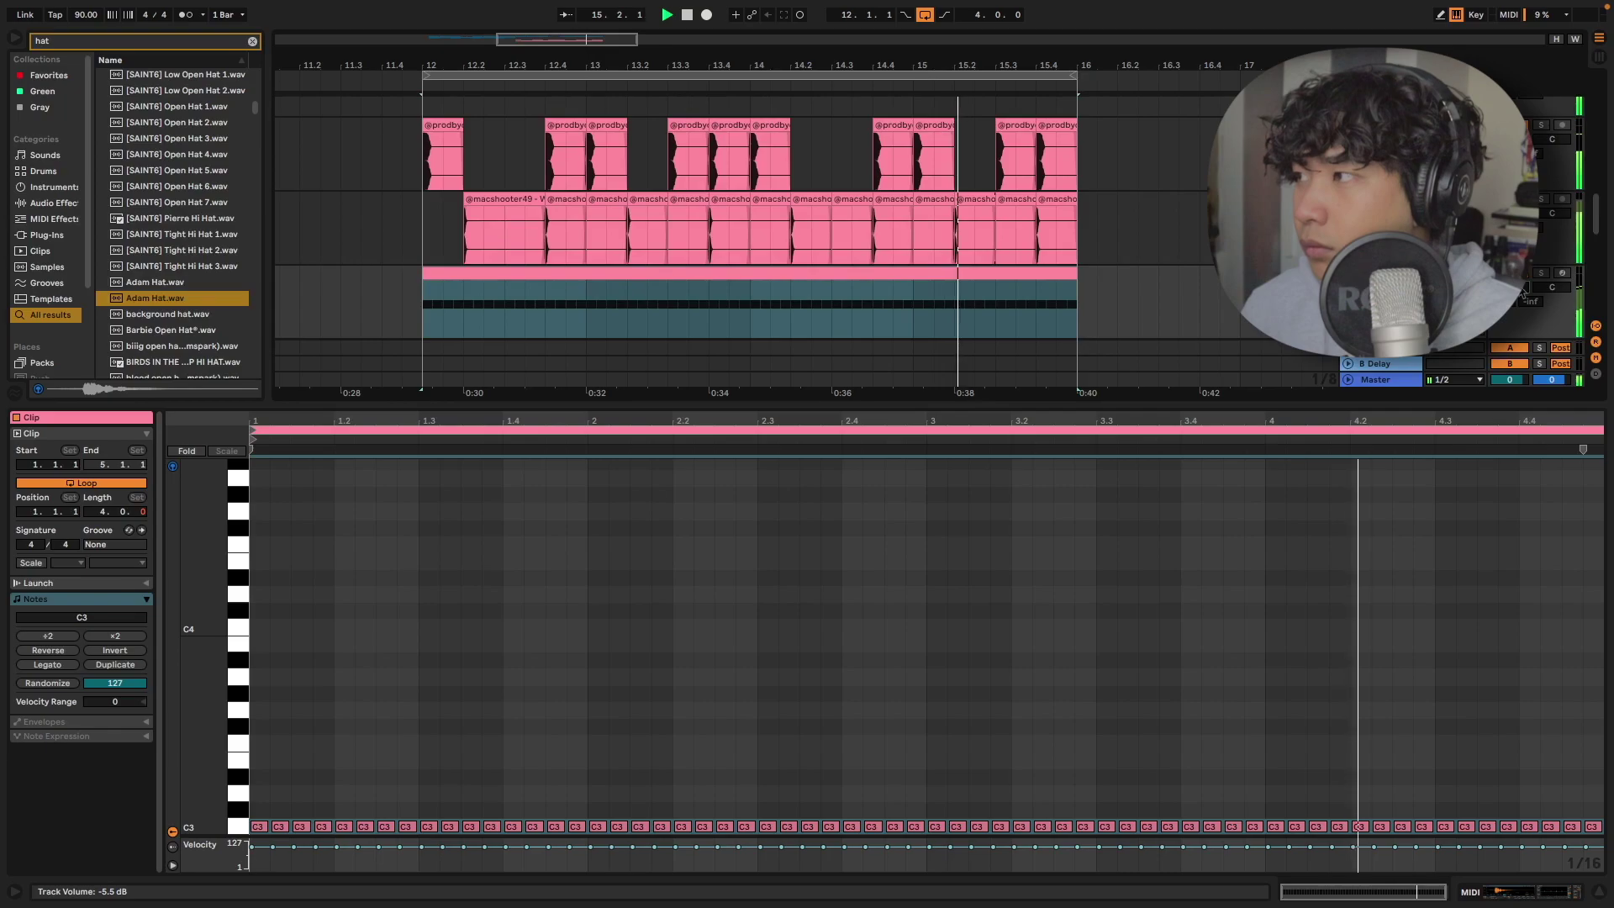
# Add 1/32-triplet hi-hat rolls to the clip, on C3 at 1.2 and on B2 at 1.4.3.
pyautogui.moveTo(791, 405); pyautogui.dragTo(791, 696)
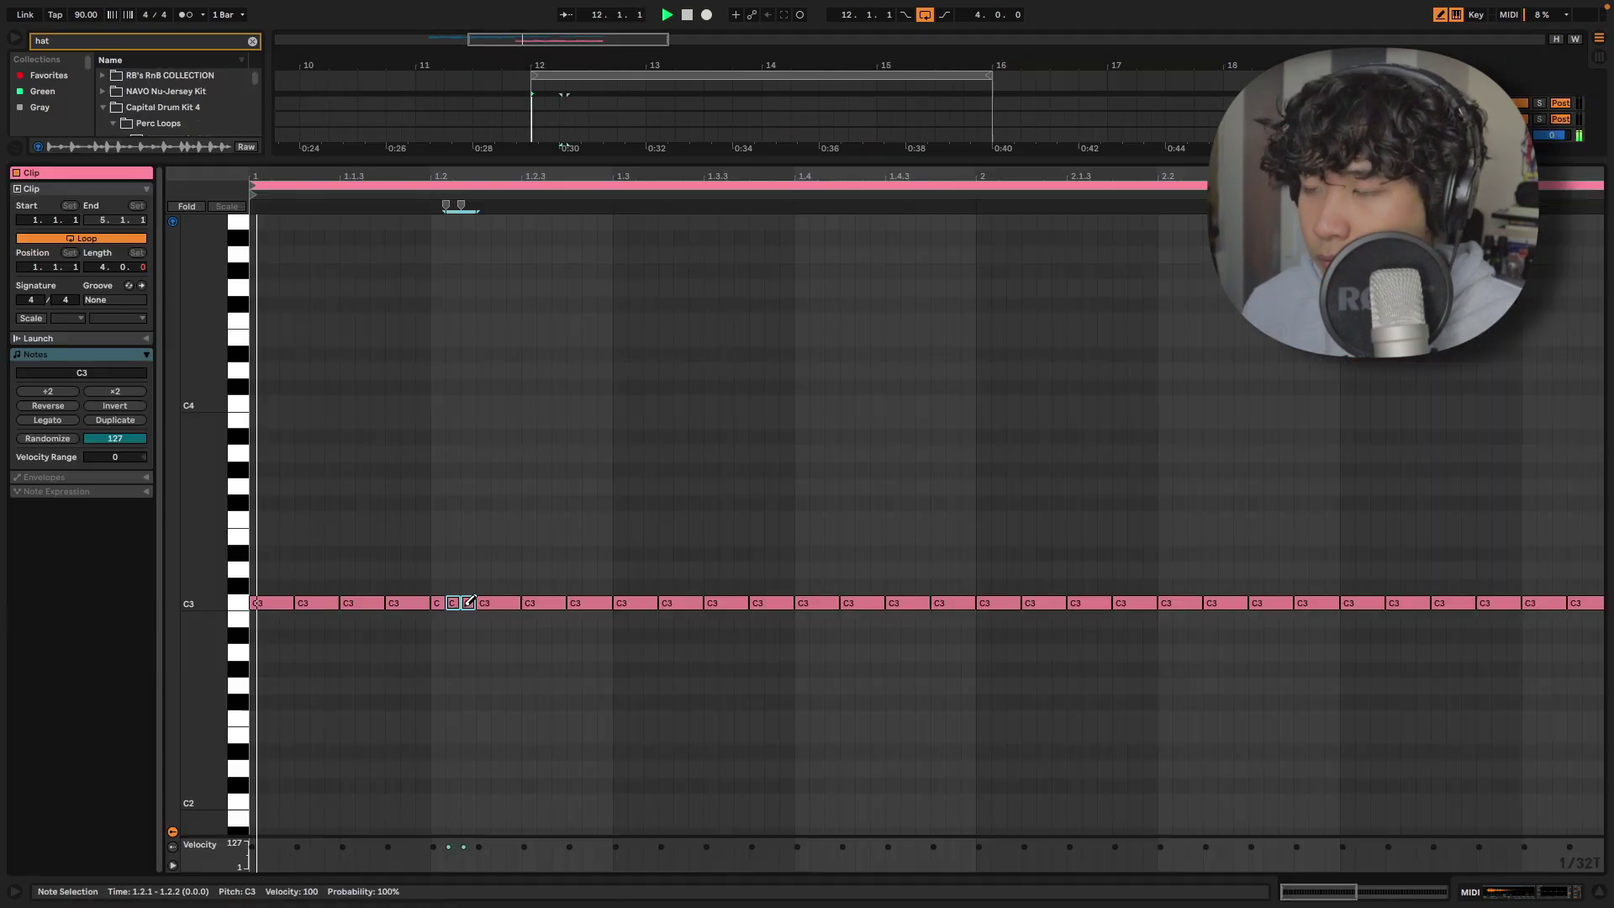
pyautogui.scroll(-3, 543, 582)
pyautogui.scroll(3, 539, 591)
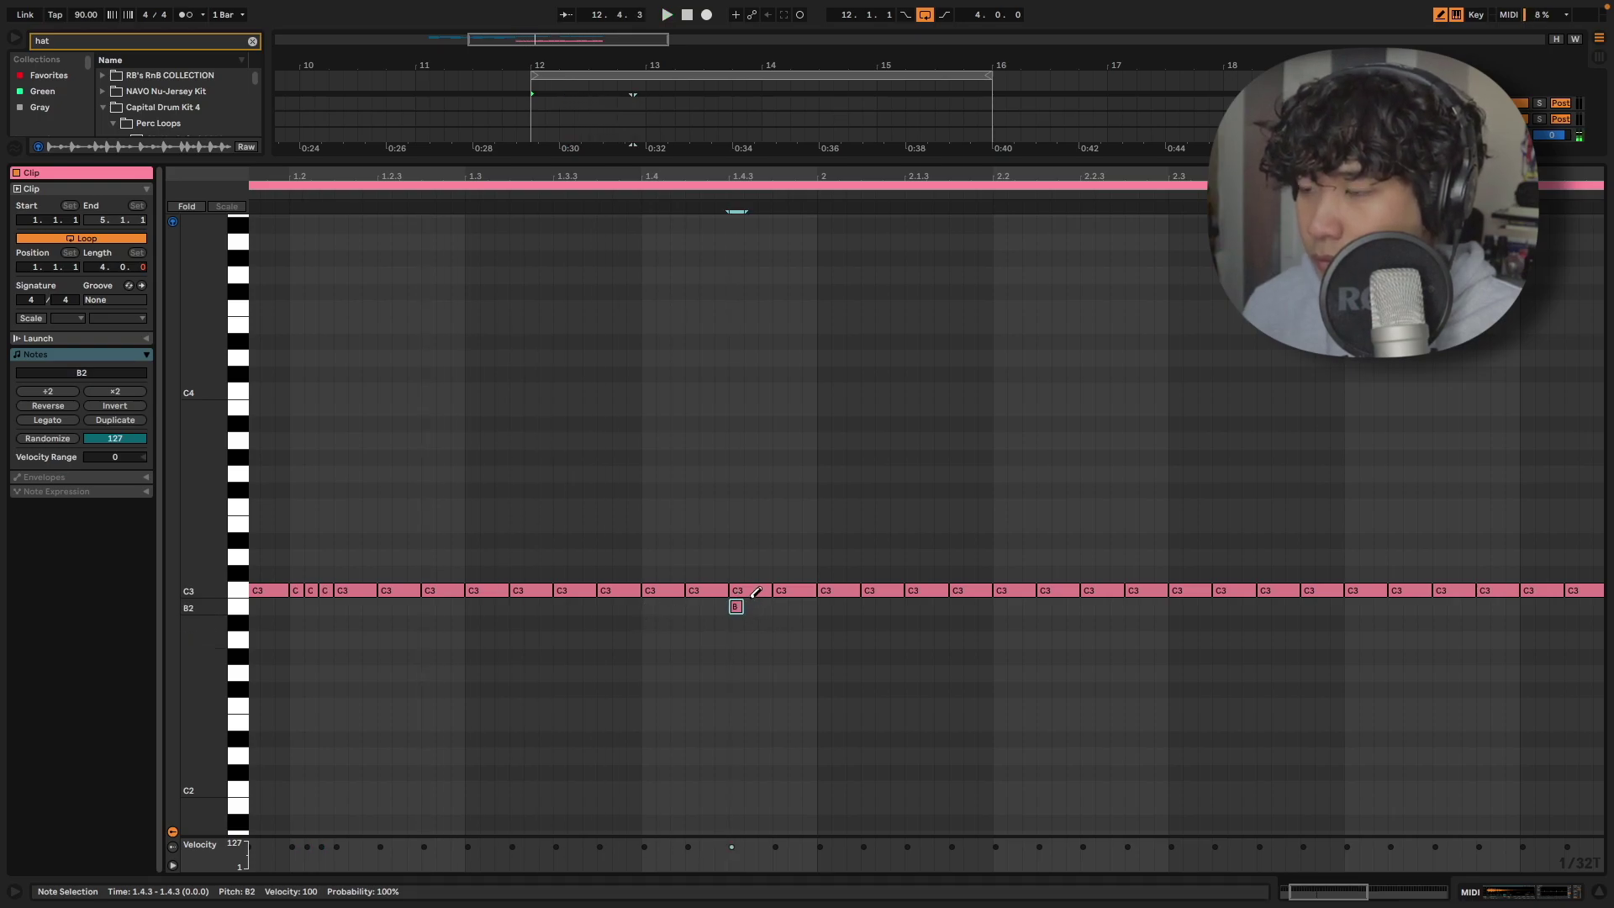
pyautogui.scroll(-1, 840, 584)
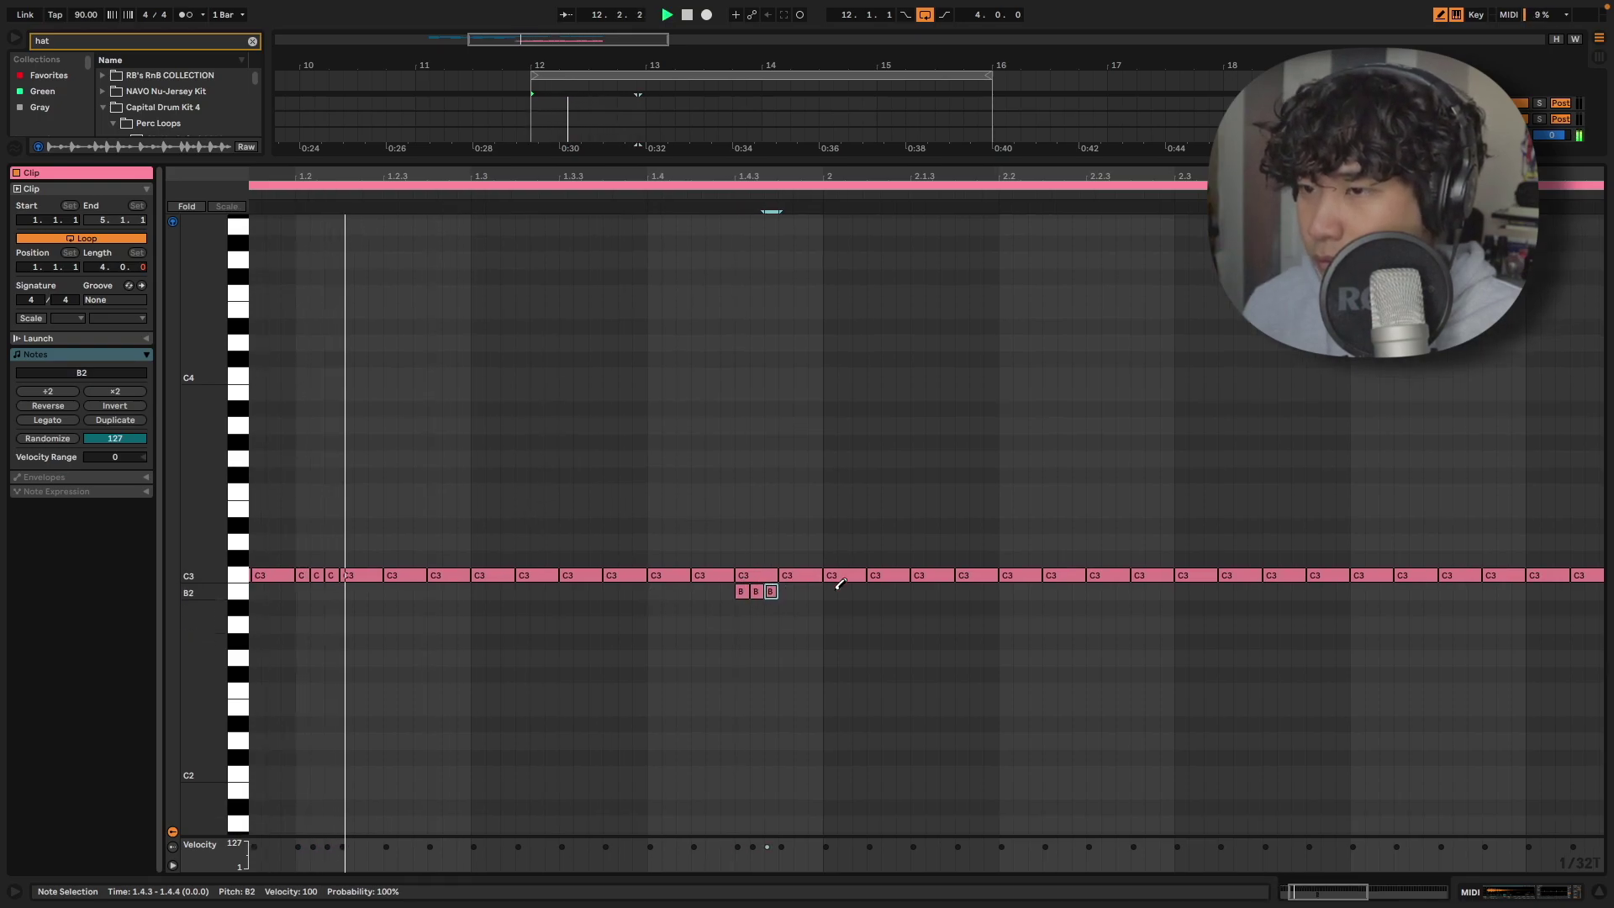
pyautogui.rightClick(837, 576)
pyautogui.click(806, 513)
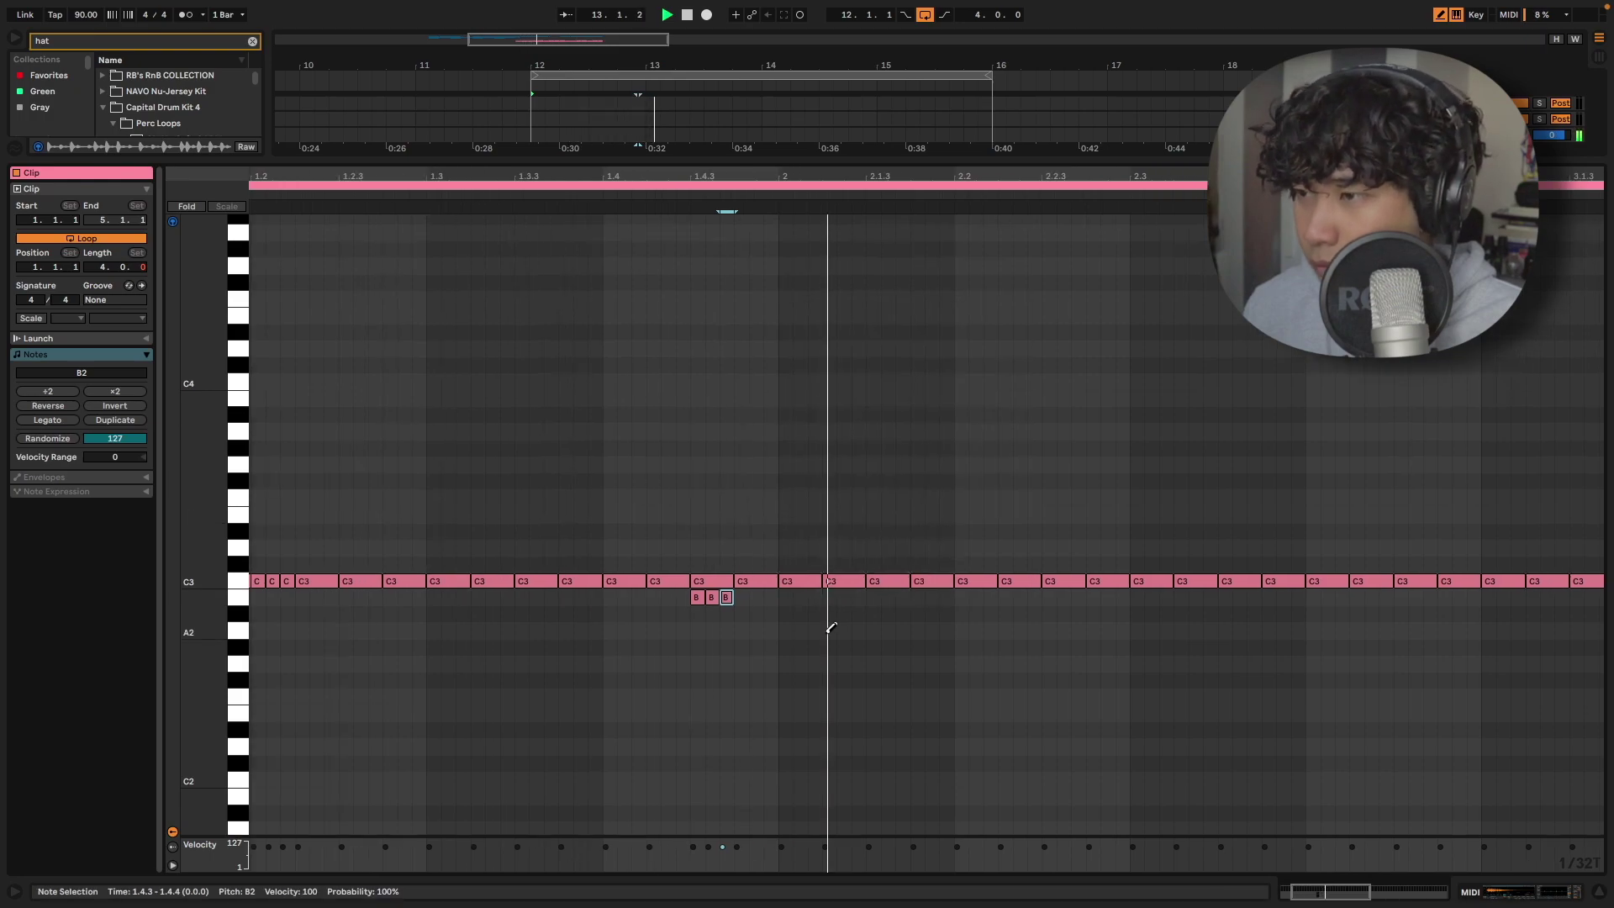
# Remove the C3 hi-hat notes at 2.3.2 and 2.4.3 and add a short B2 roll note at 2.4.2.
pyautogui.scroll(-2, 830, 623)
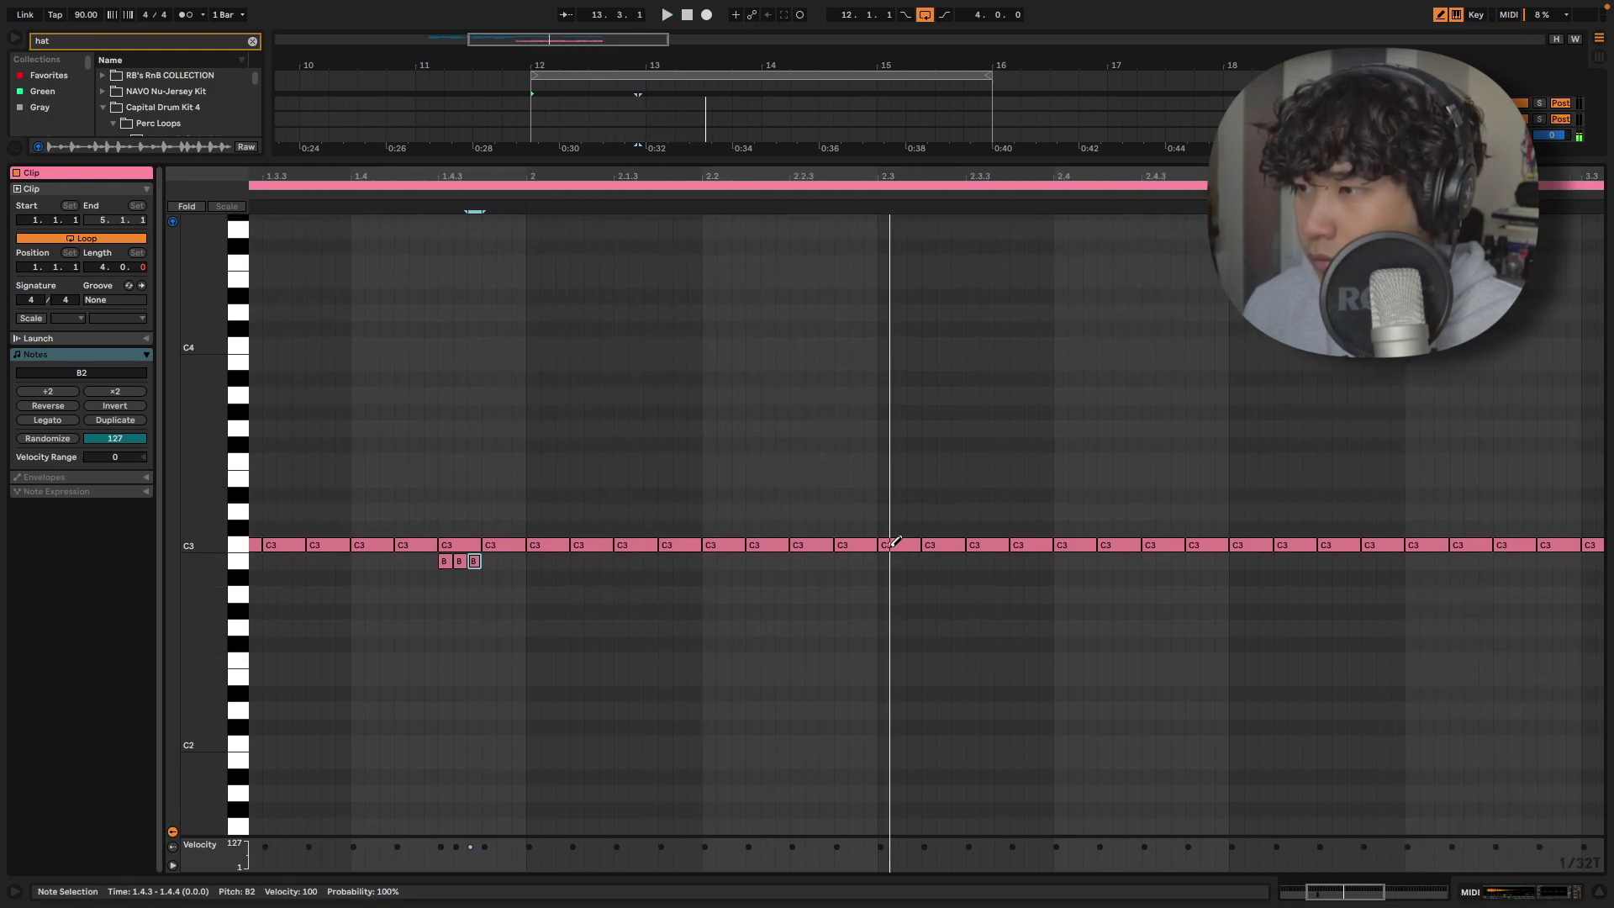
pyautogui.click(938, 541)
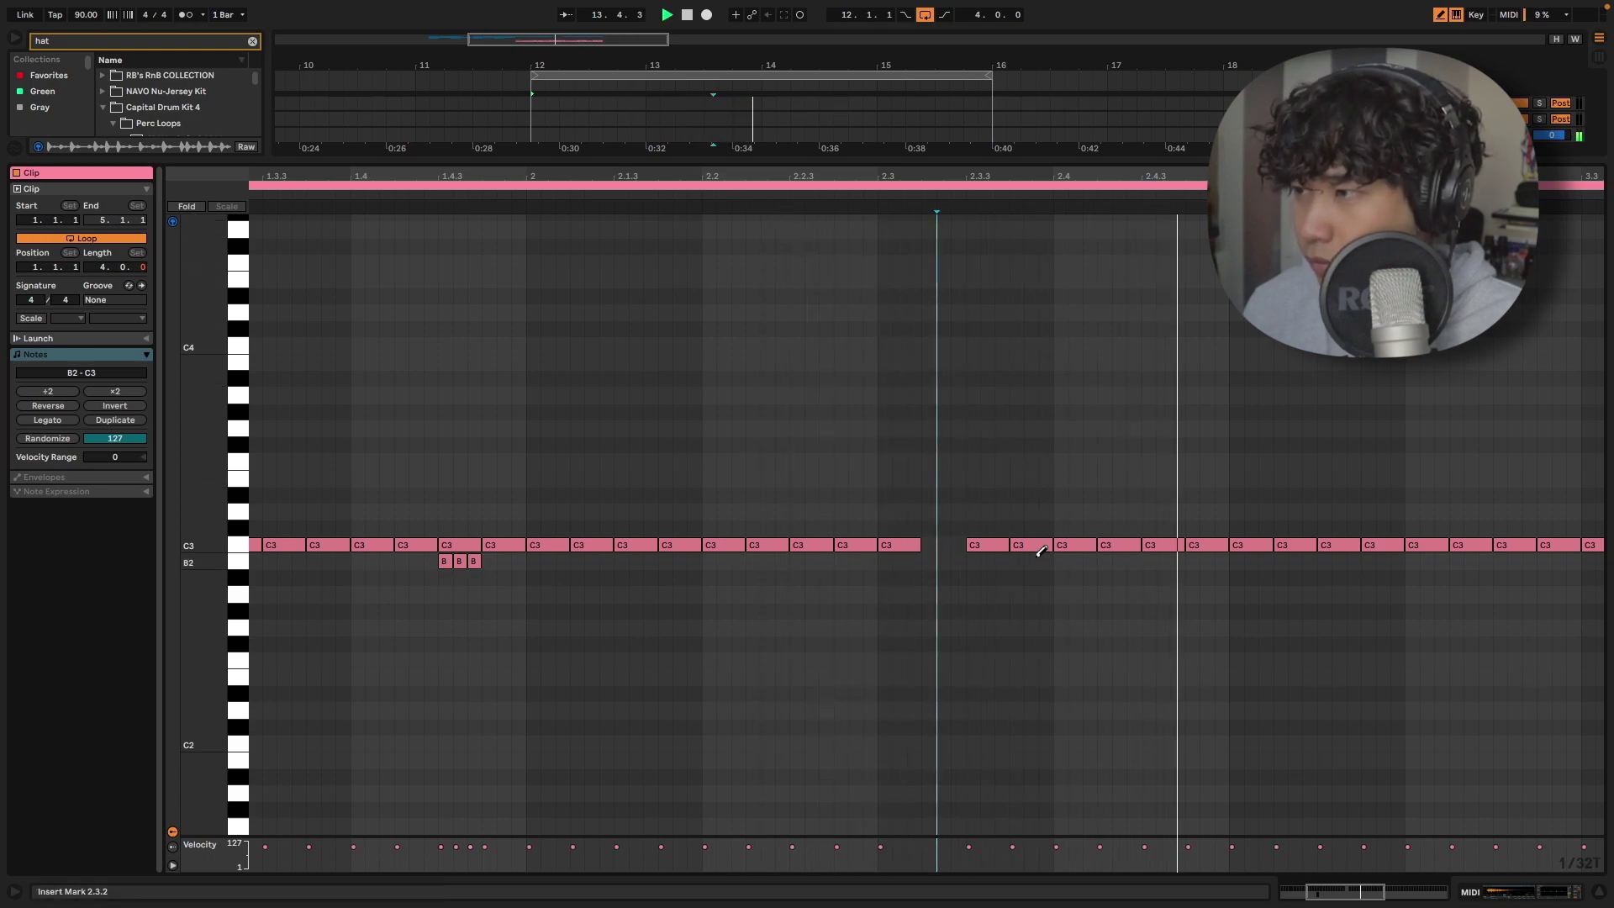
pyautogui.click(755, 546)
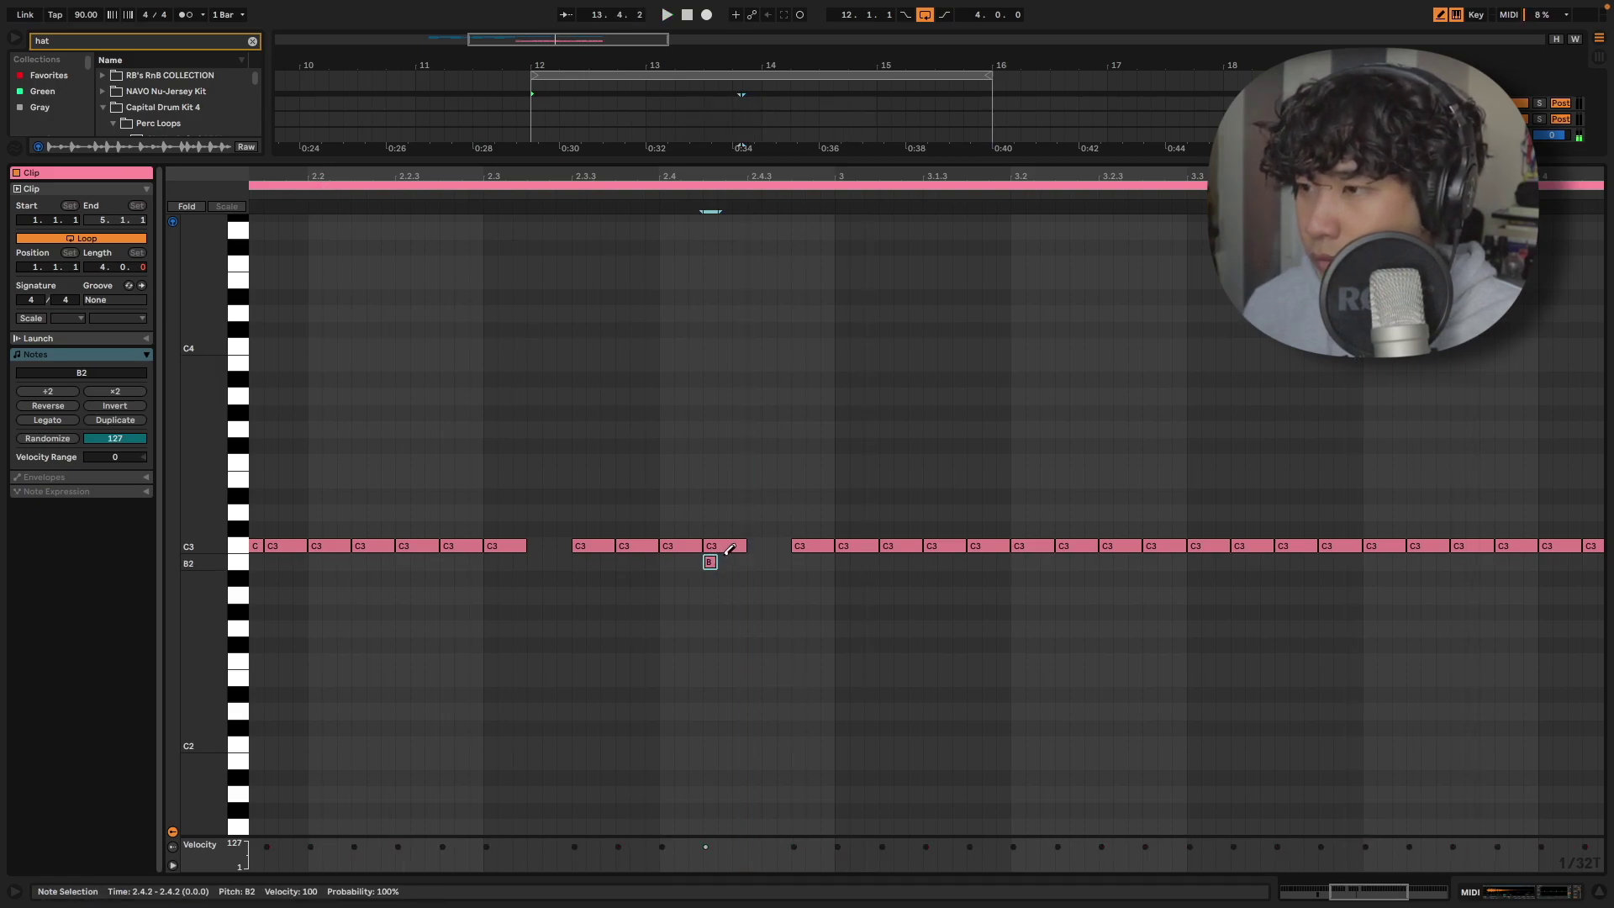
# Audition 808 samples from the AYN Sounds kit and load 808 - SURF onto the MIDI track below the hi-hats.
pyautogui.click(312, 188)
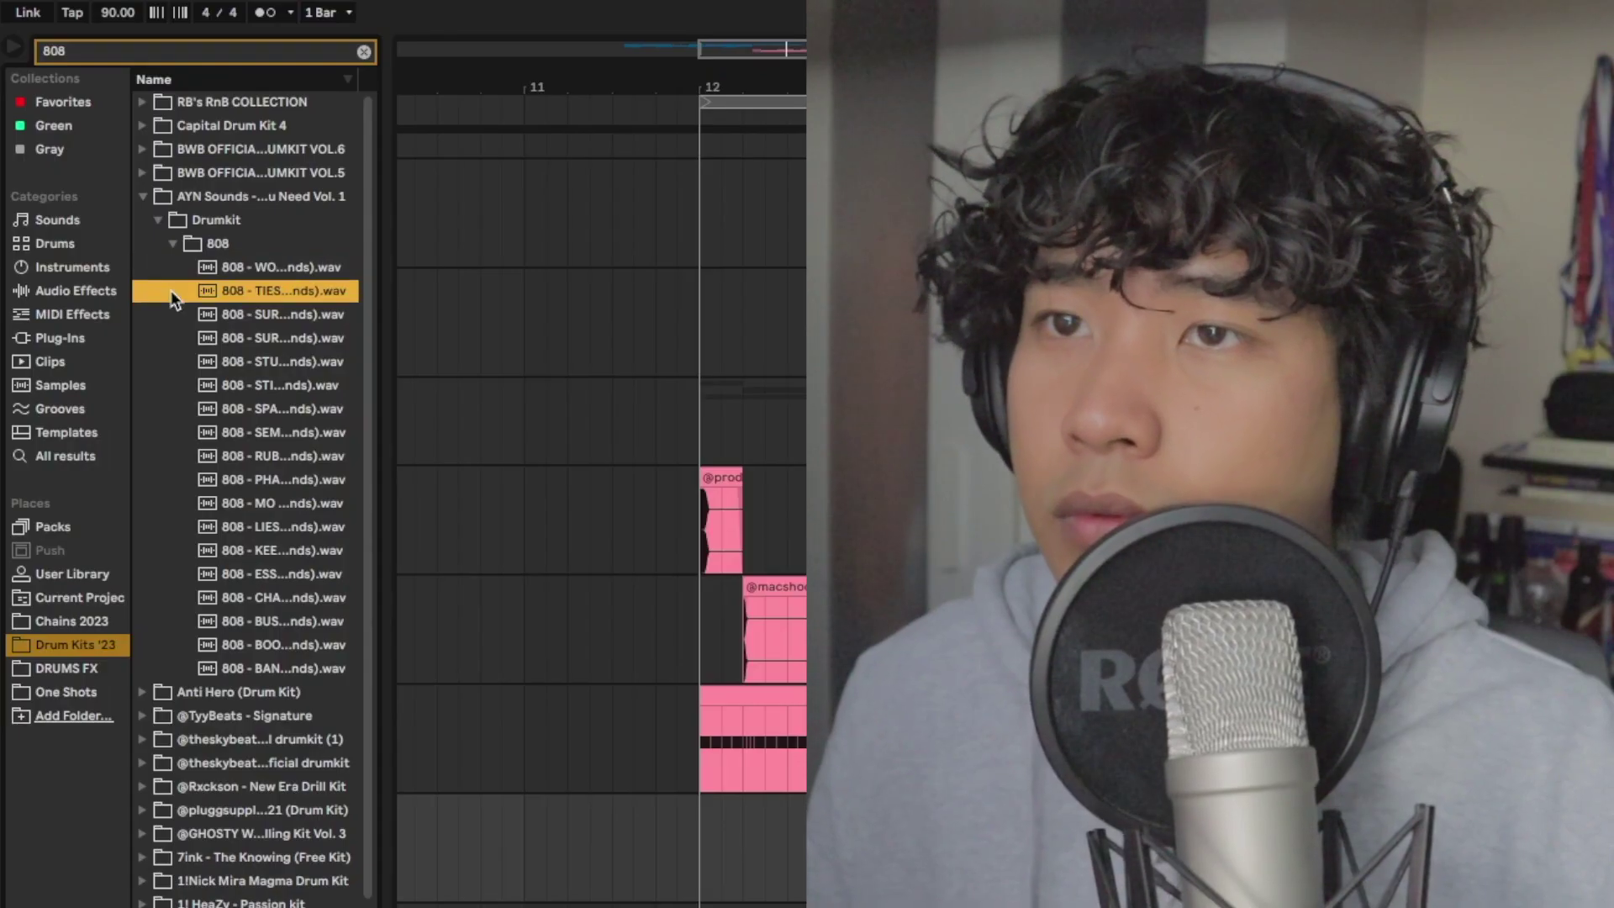
pyautogui.press('Up')
pyautogui.press('Down')
pyautogui.press('Down')
pyautogui.press('Up')
pyautogui.press('Up')
pyautogui.press('Down')
pyautogui.press('Down')
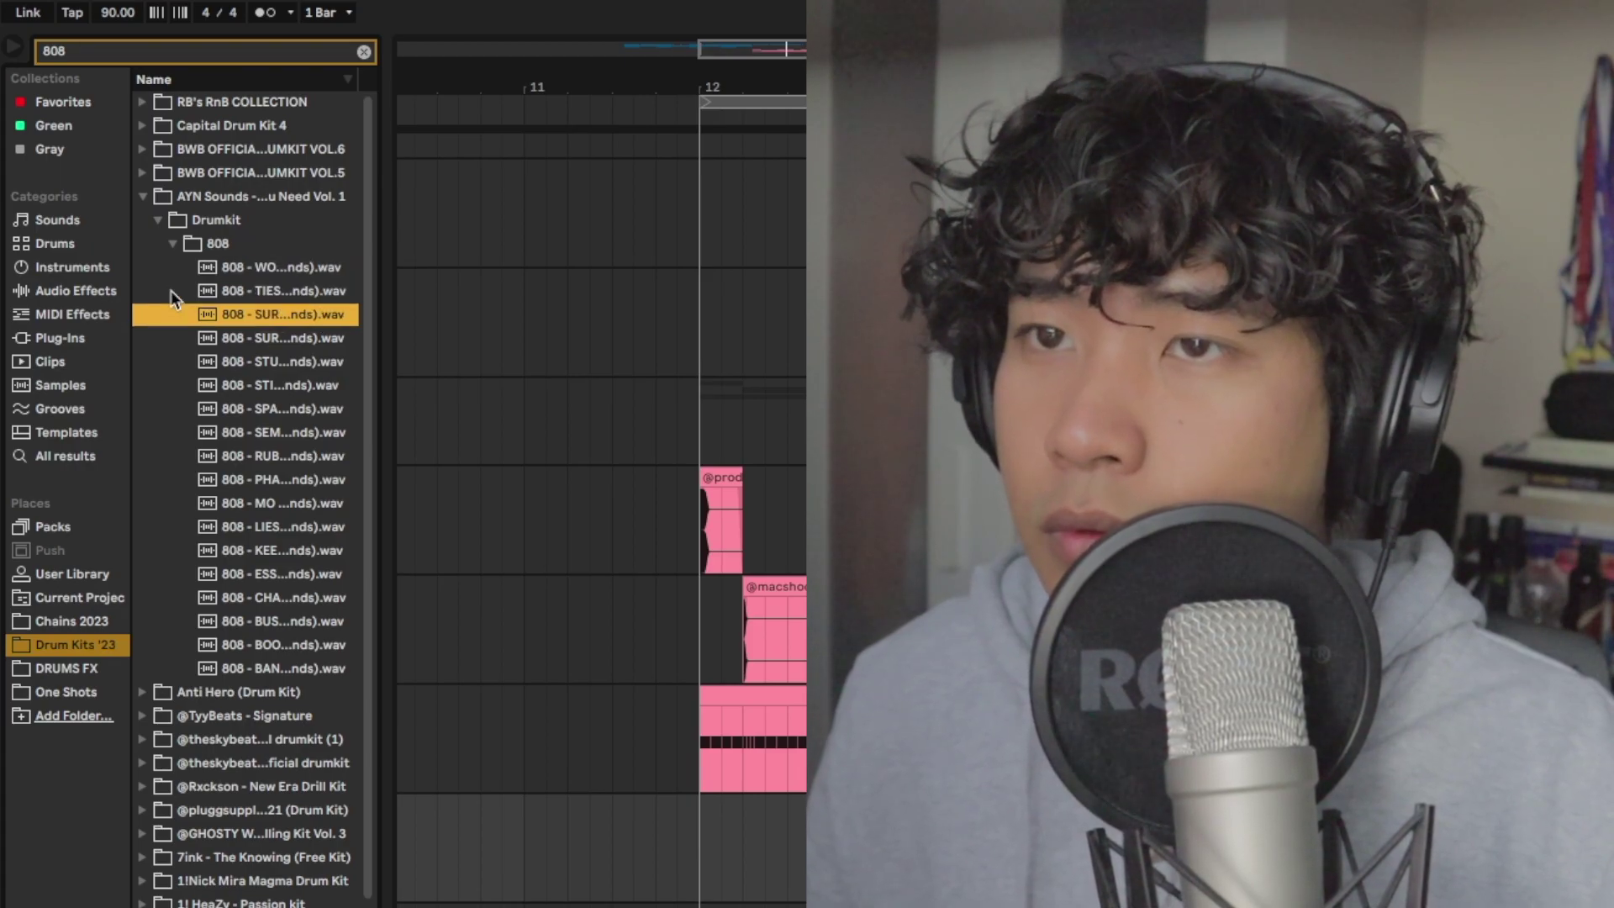
pyautogui.press('Down')
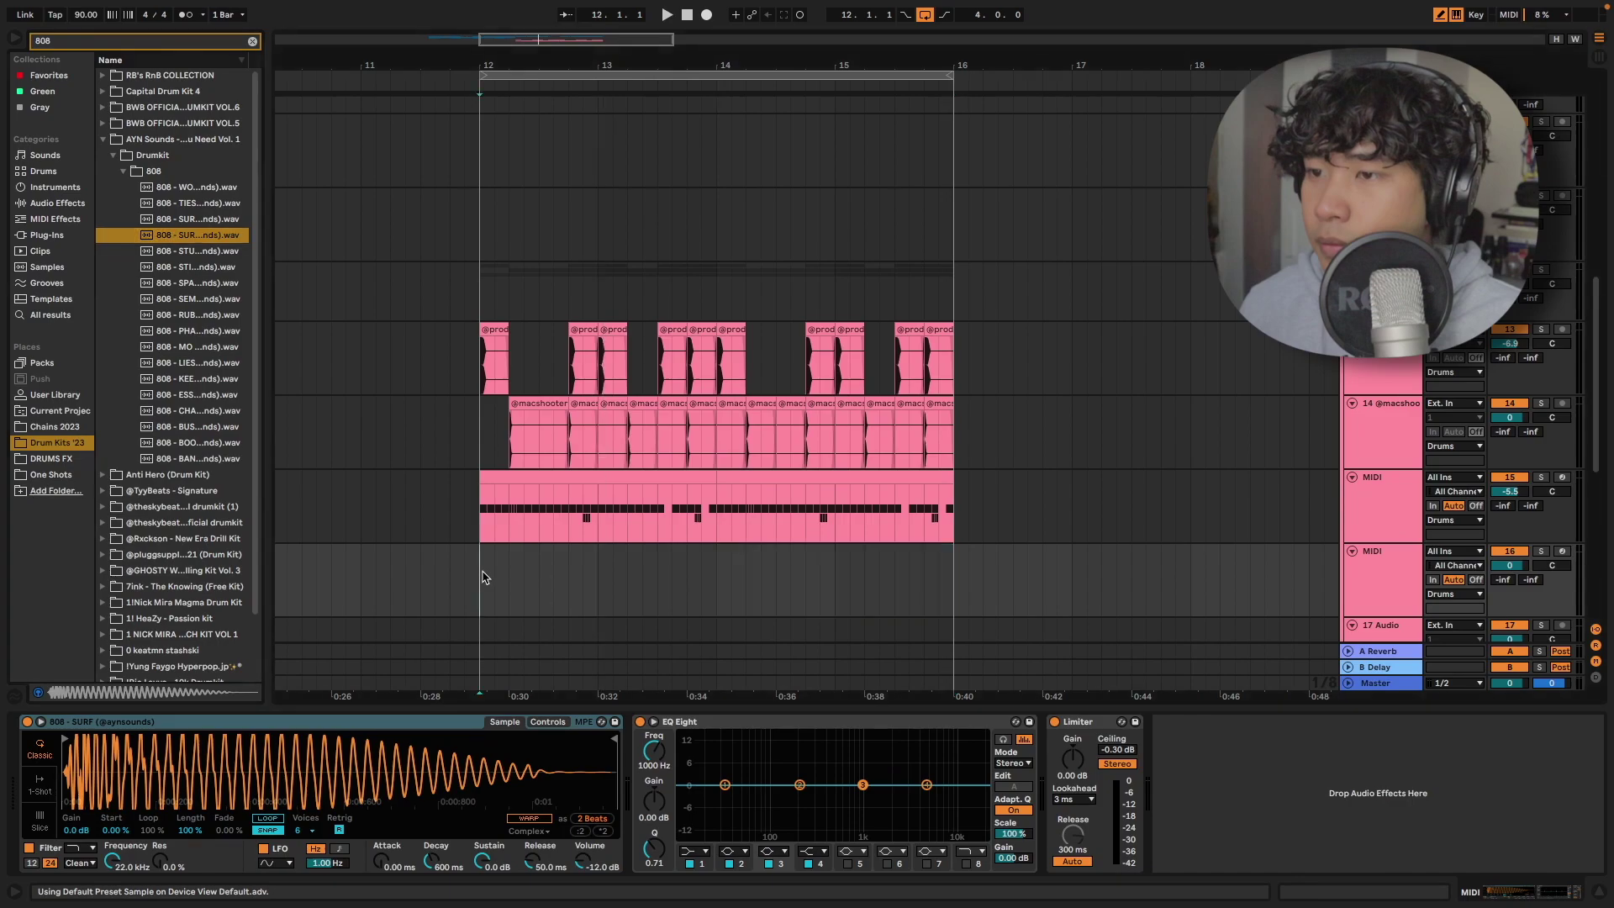
# Create a four-bar MIDI clip at bar 12 on the 808 track and try a C note at 1.1.1 in different octaves.
pyautogui.moveTo(482, 577); pyautogui.dragTo(980, 580)
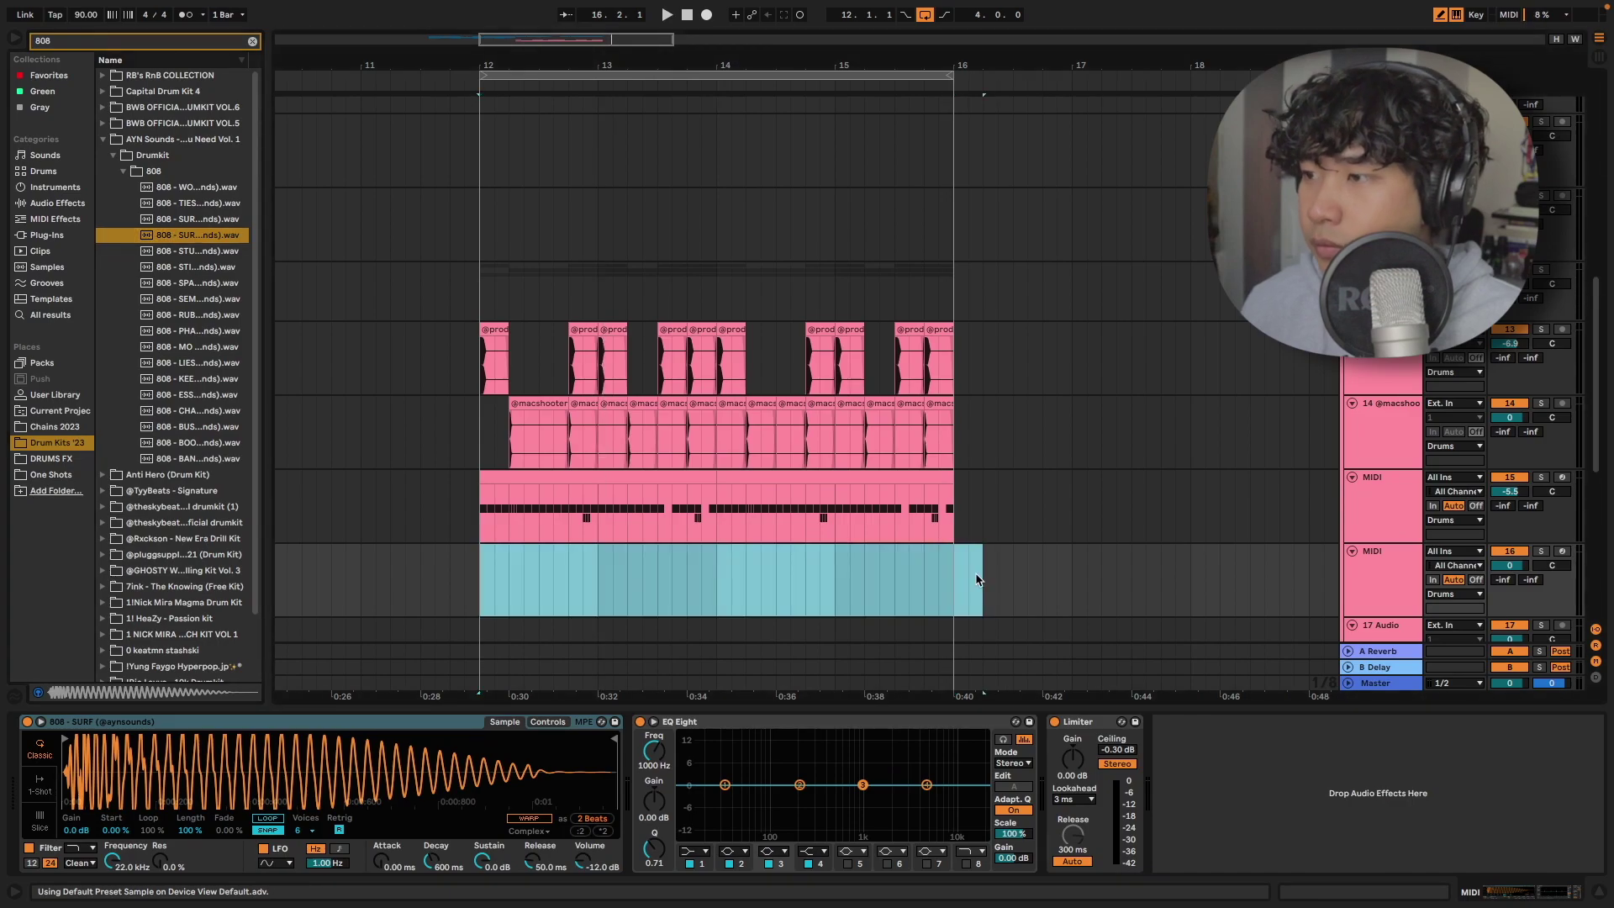
pyautogui.hotkey('ctrl', 'shift', 'm')
pyautogui.scroll(2, 453, 455)
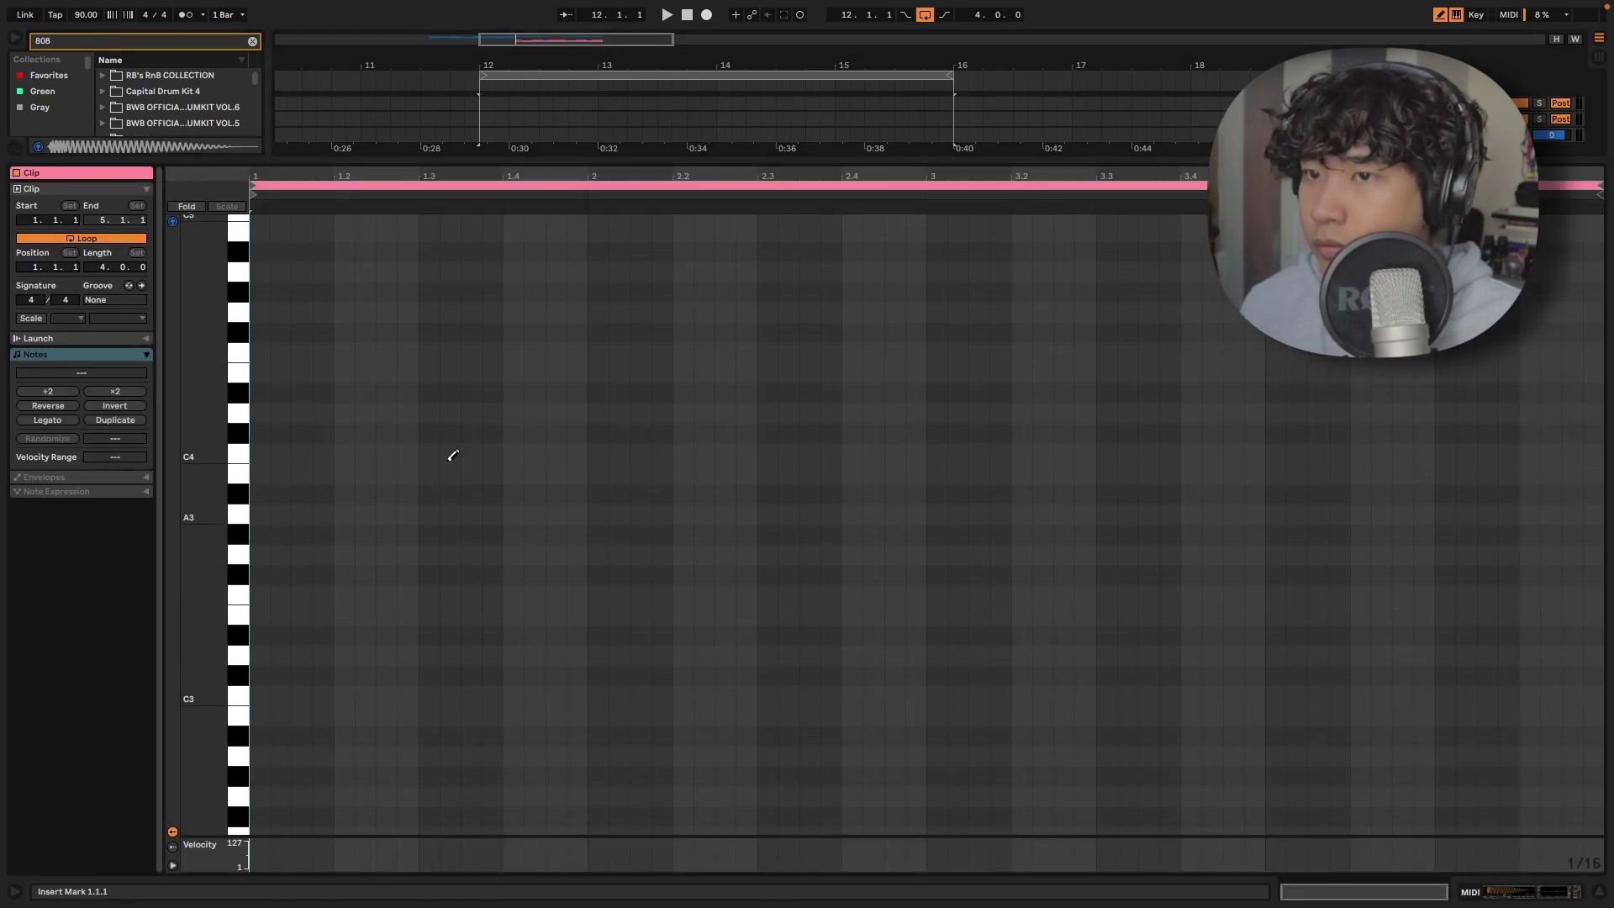
pyautogui.click(258, 453)
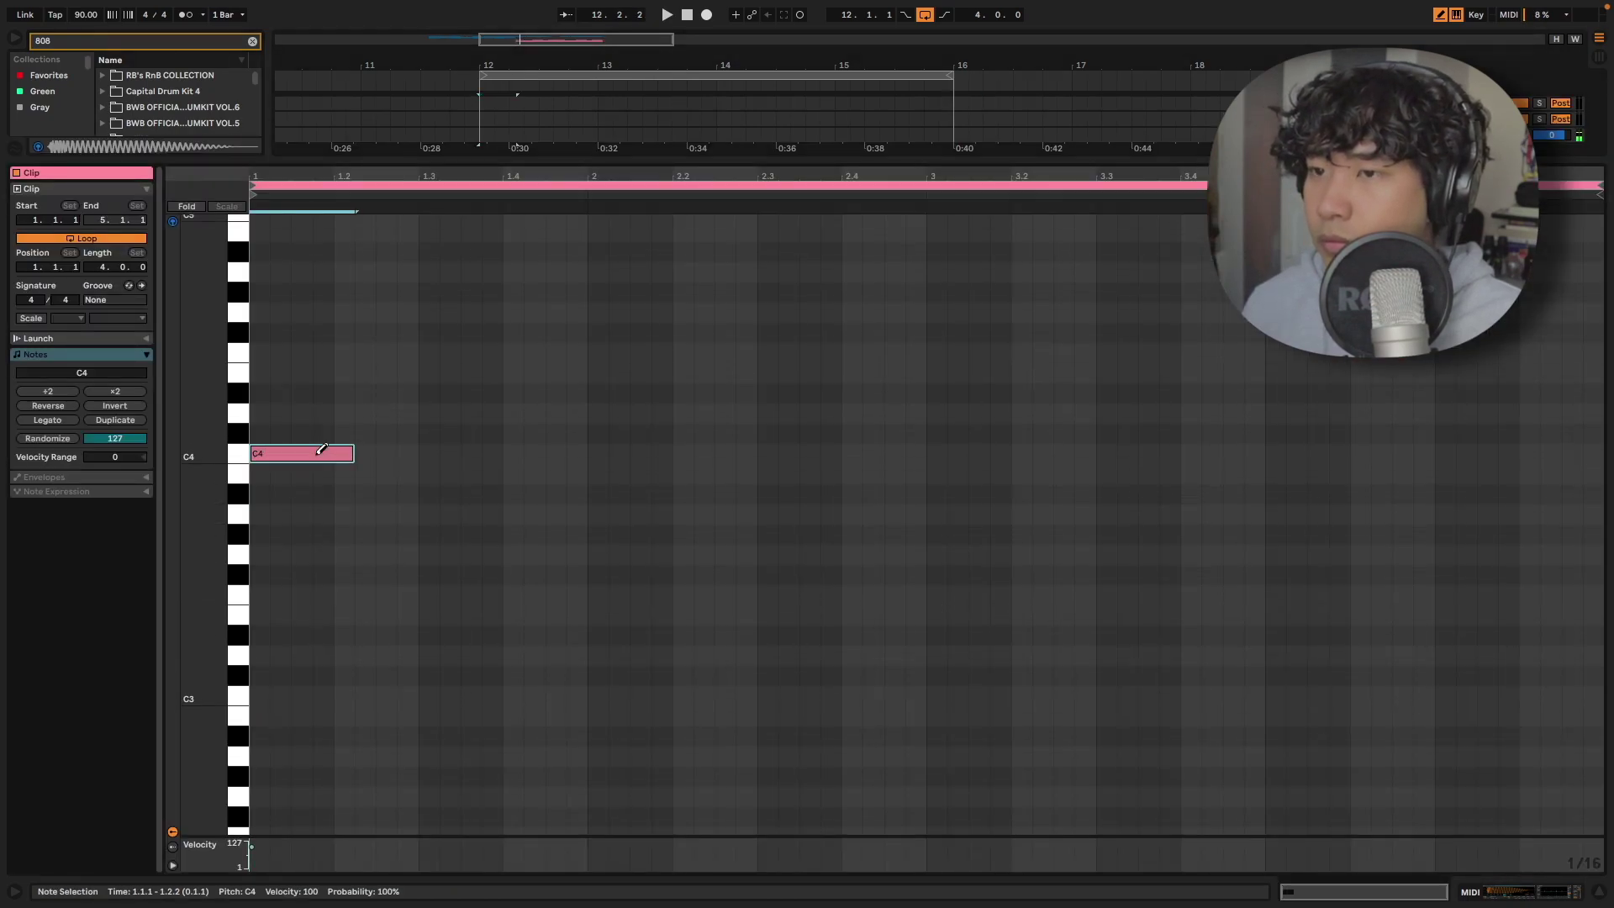
pyautogui.hotkey('shift', 'Down')
pyautogui.hotkey('shift', 'Down')
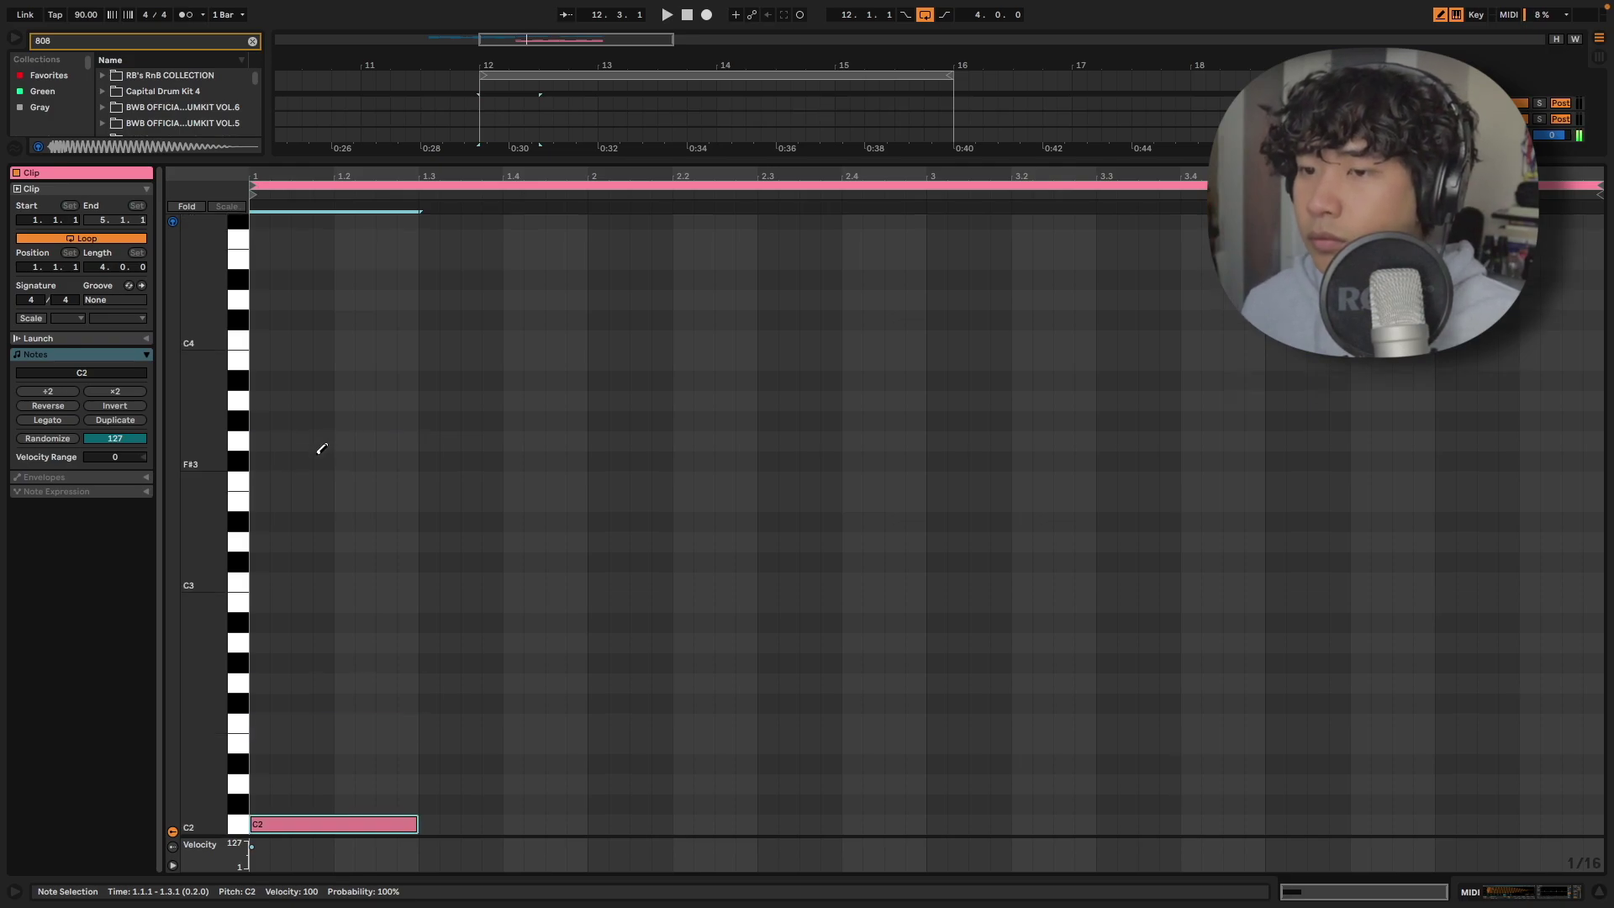
pyautogui.hotkey('shift', 'Up')
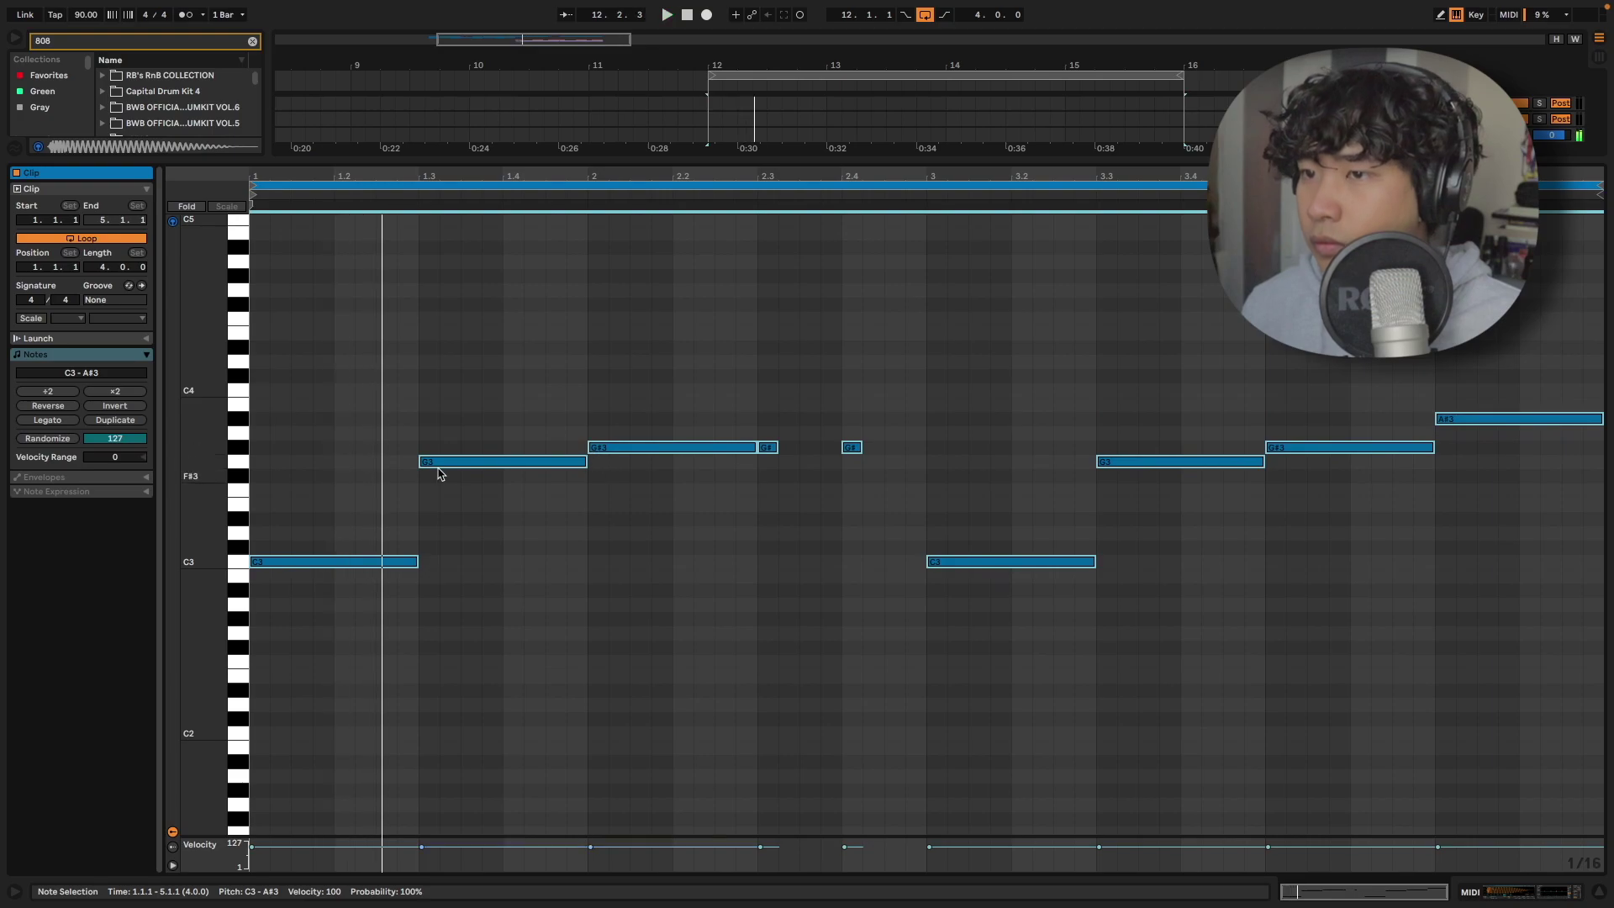
# Delete the G3 note at 1.3 from the bass pattern in the 808 clip.
pyautogui.click(487, 426)
pyautogui.click(487, 461)
pyautogui.press('Delete')
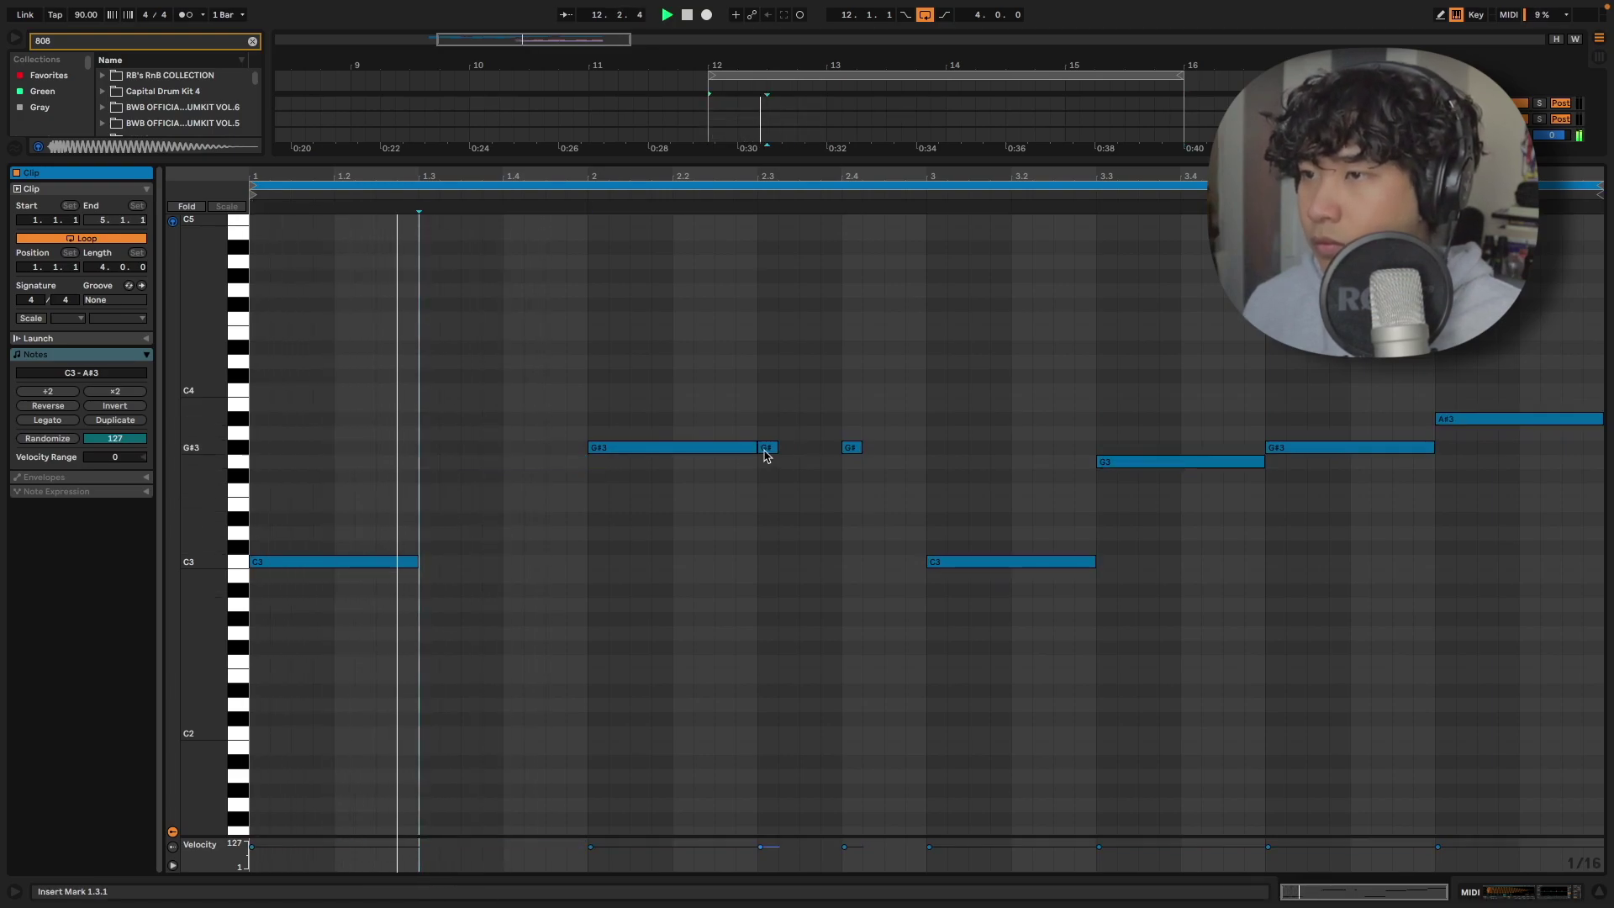
# Break up the long G#3 note at bar 2 of the 808 clip, adding a separate hit at 2.1.4.
pyautogui.click(676, 451)
pyautogui.click(653, 438)
pyautogui.press('b')
pyautogui.click(661, 447)
pyautogui.press('b')
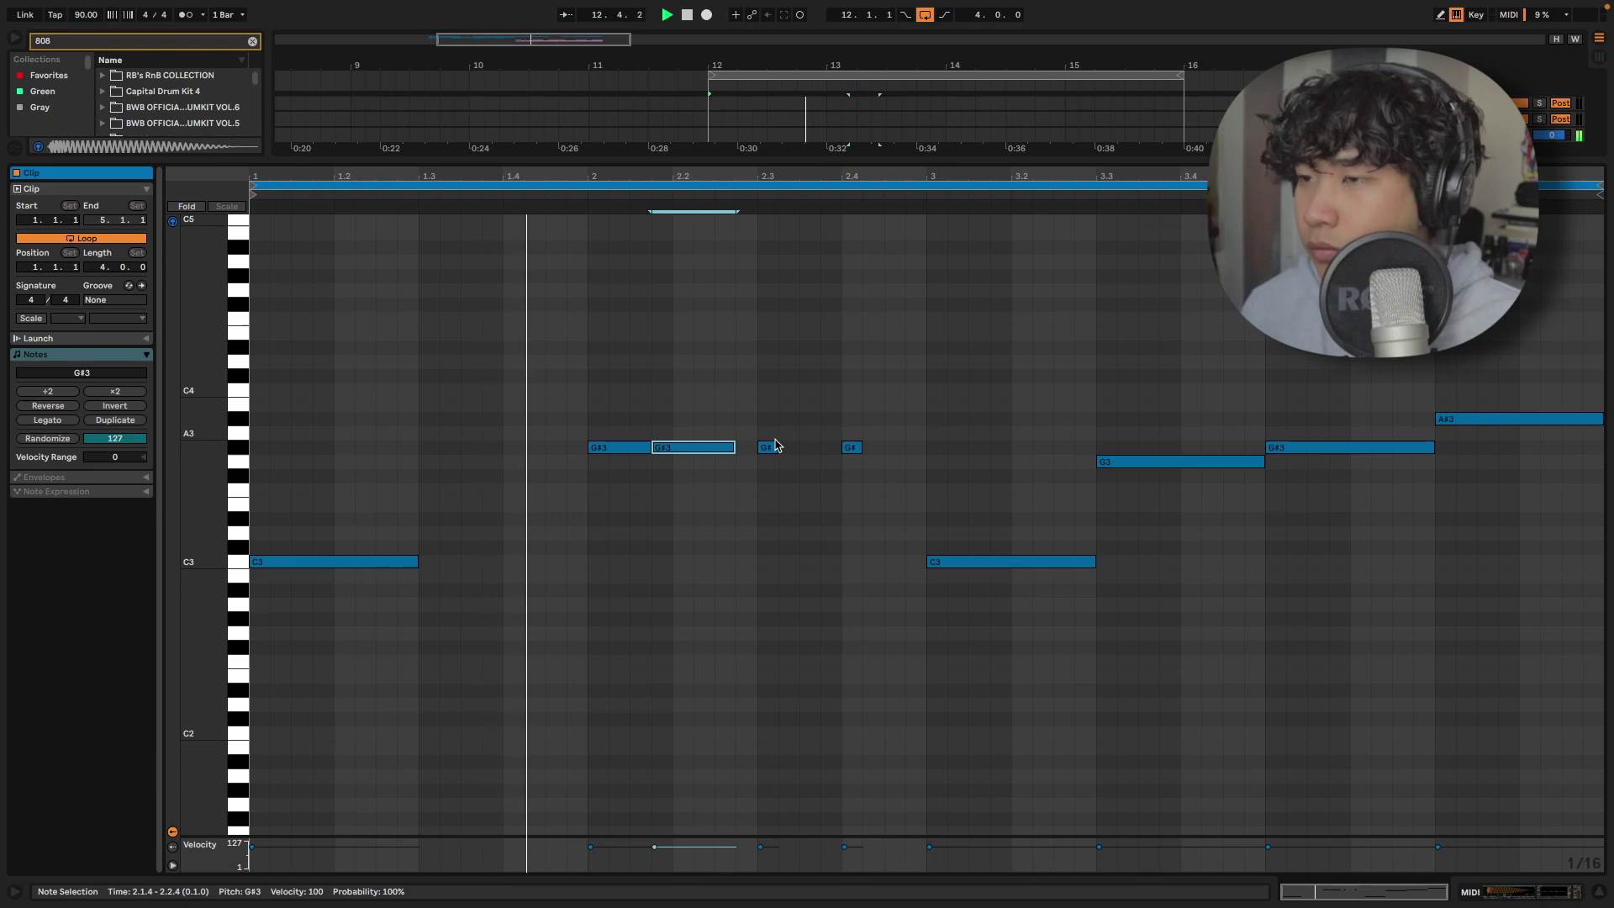
pyautogui.click(737, 450)
pyautogui.press('b')
pyautogui.click(729, 446)
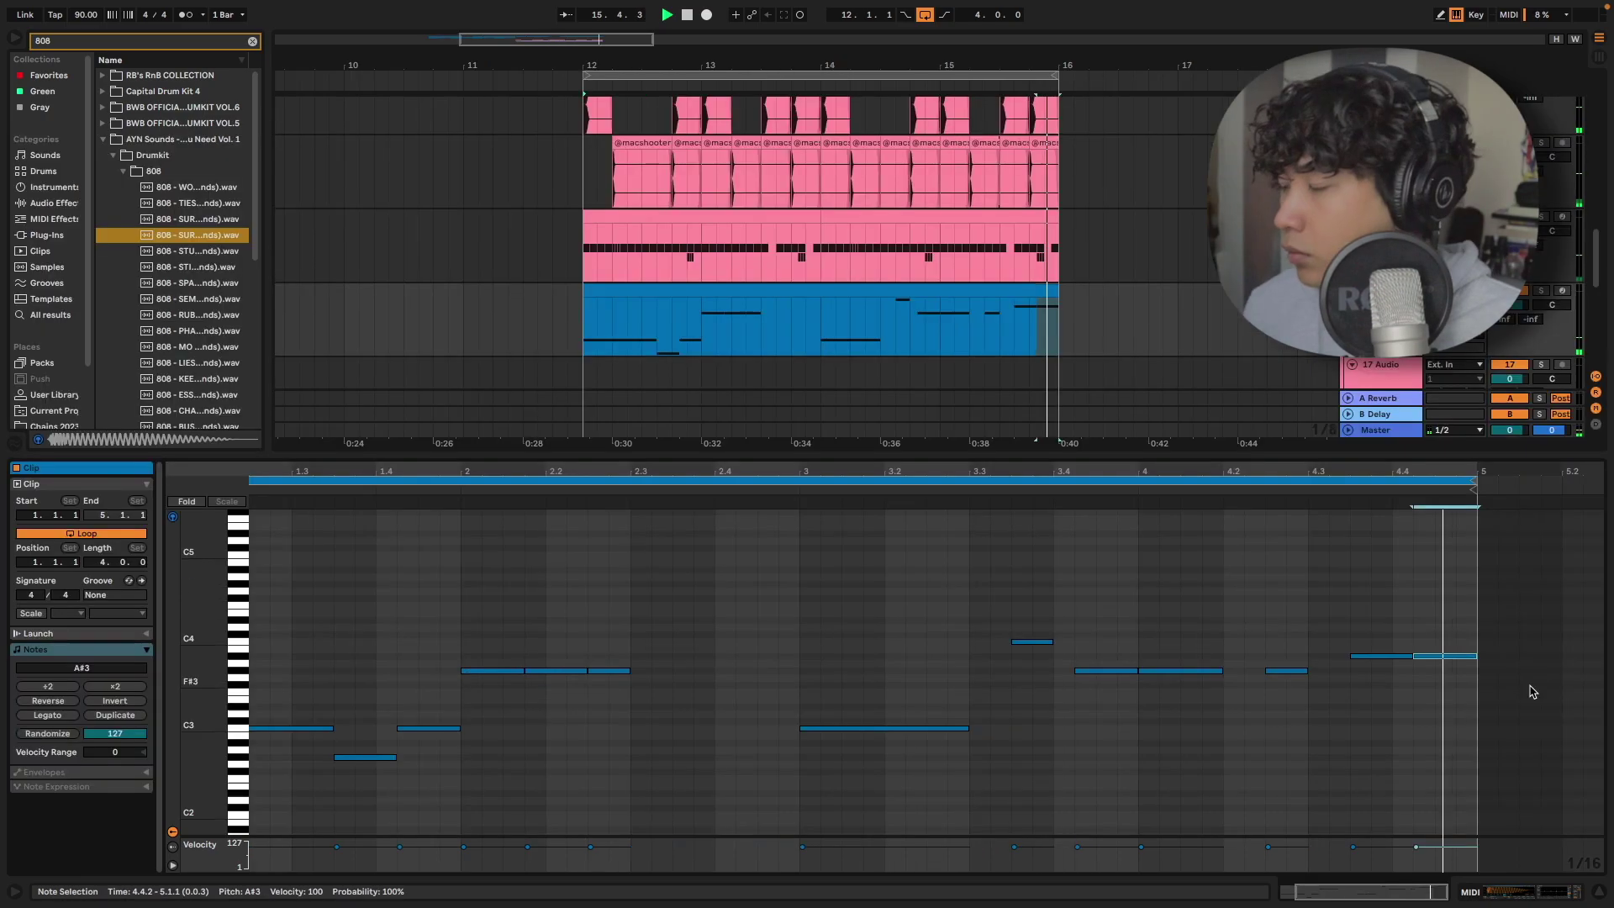
# Move the final A#3 note at 4.4.2 of the 808 clip down an octave to A#2 and replay the loop.
pyautogui.hscroll(-2, 822, 541)
pyautogui.click(1189, 582)
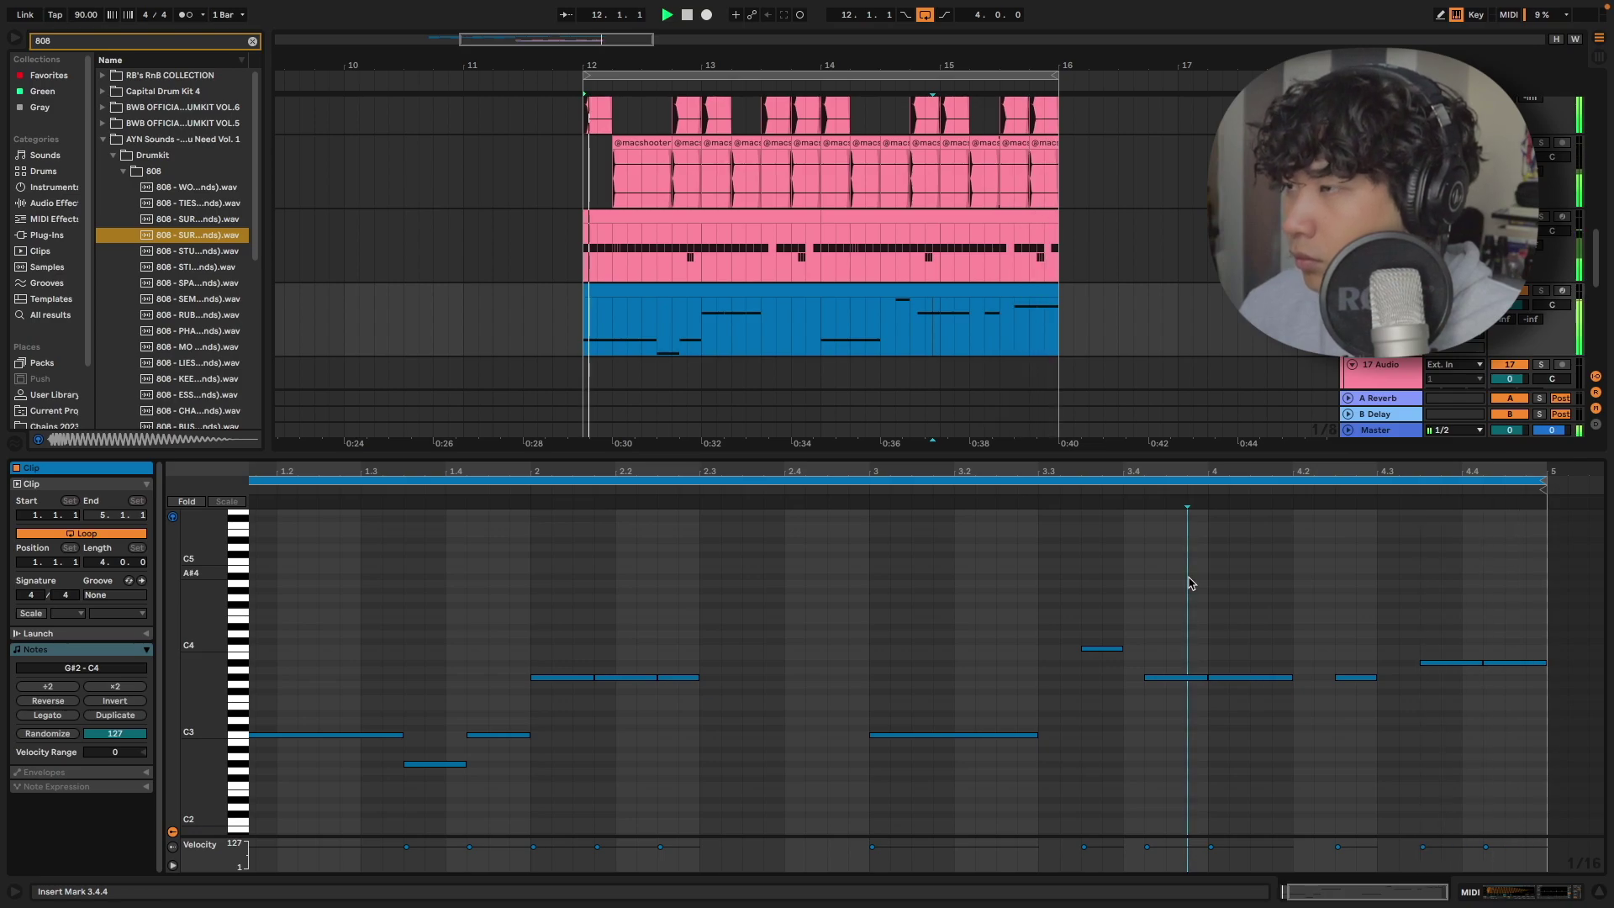
pyautogui.press('space')
pyautogui.click(1531, 662)
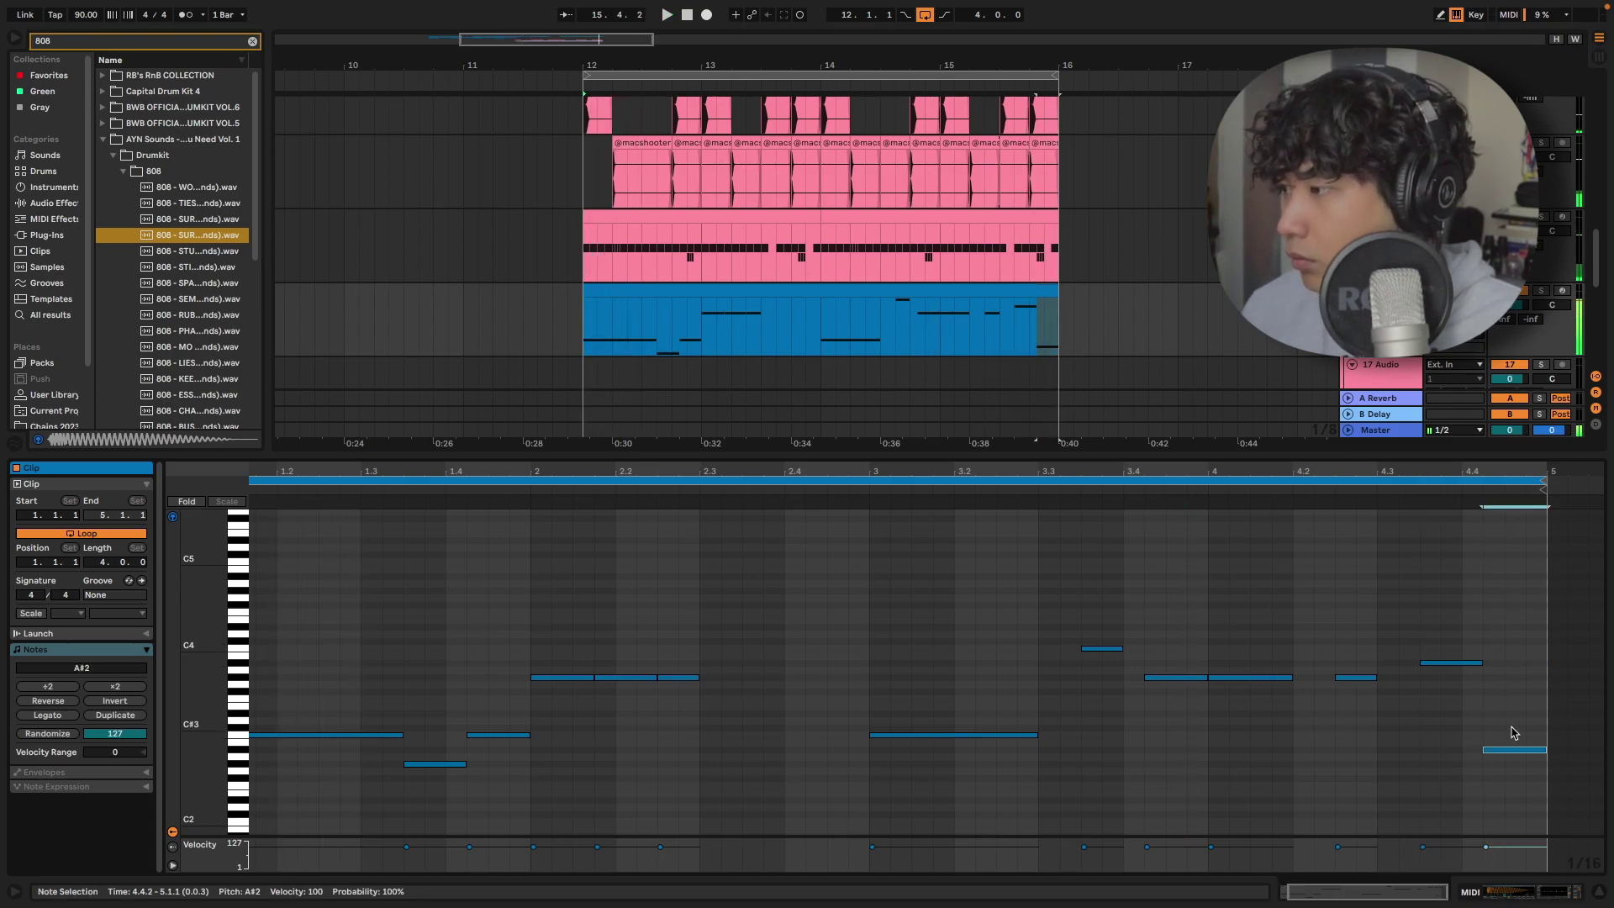
pyautogui.click(1192, 492)
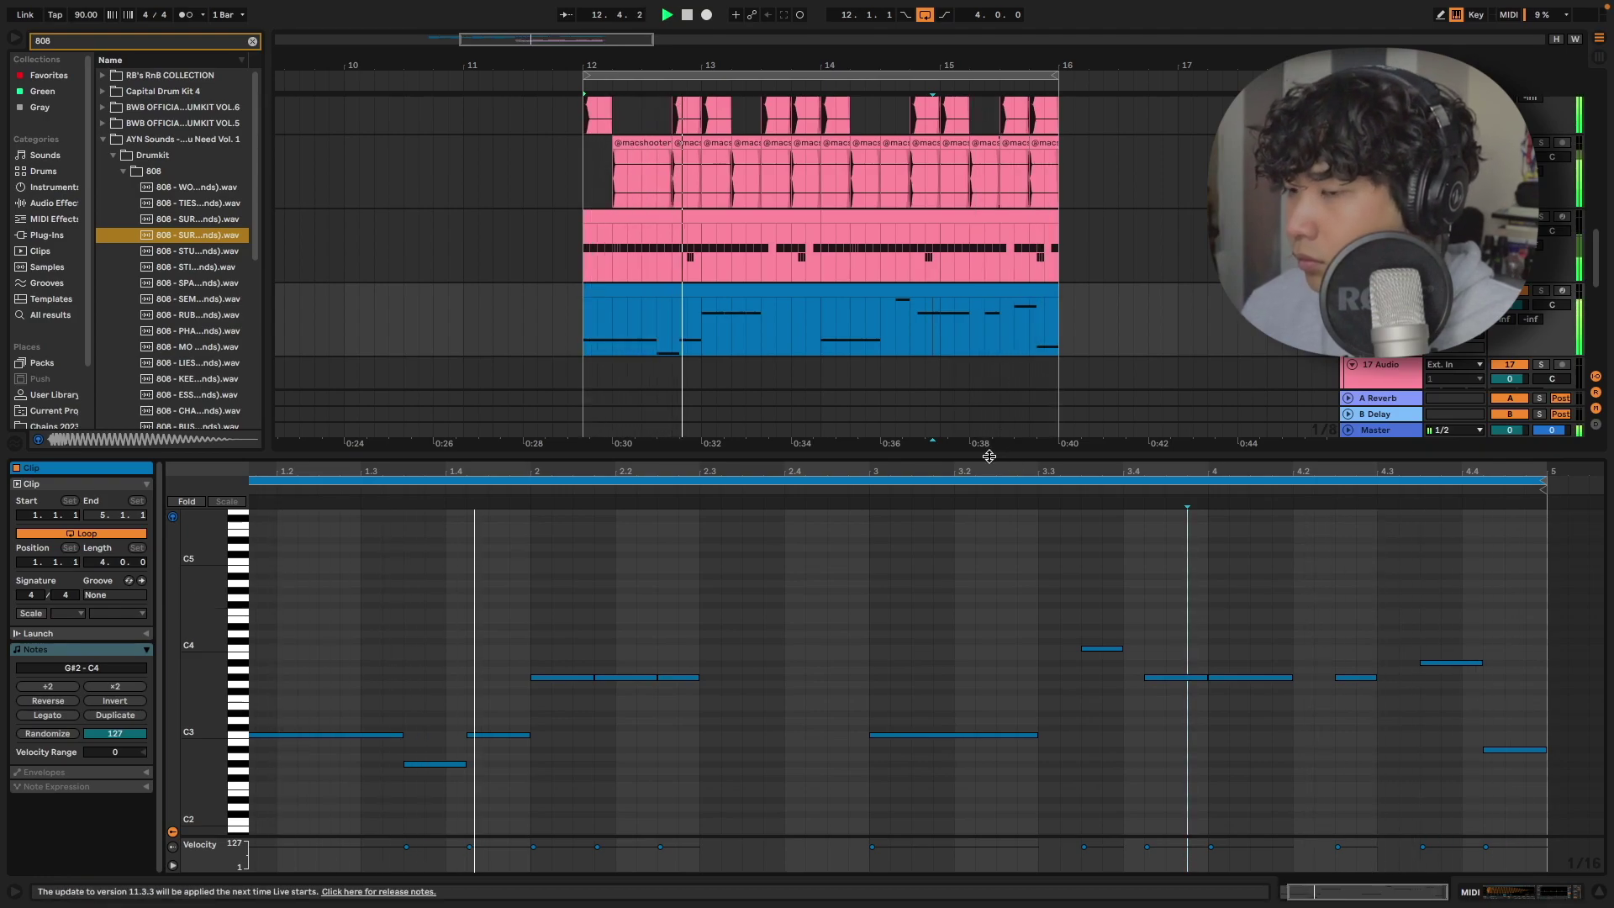
# Play the arrangement with looping off through bar 19 and review the drum, sample and bass tracks together.
pyautogui.moveTo(989, 456); pyautogui.dragTo(989, 708)
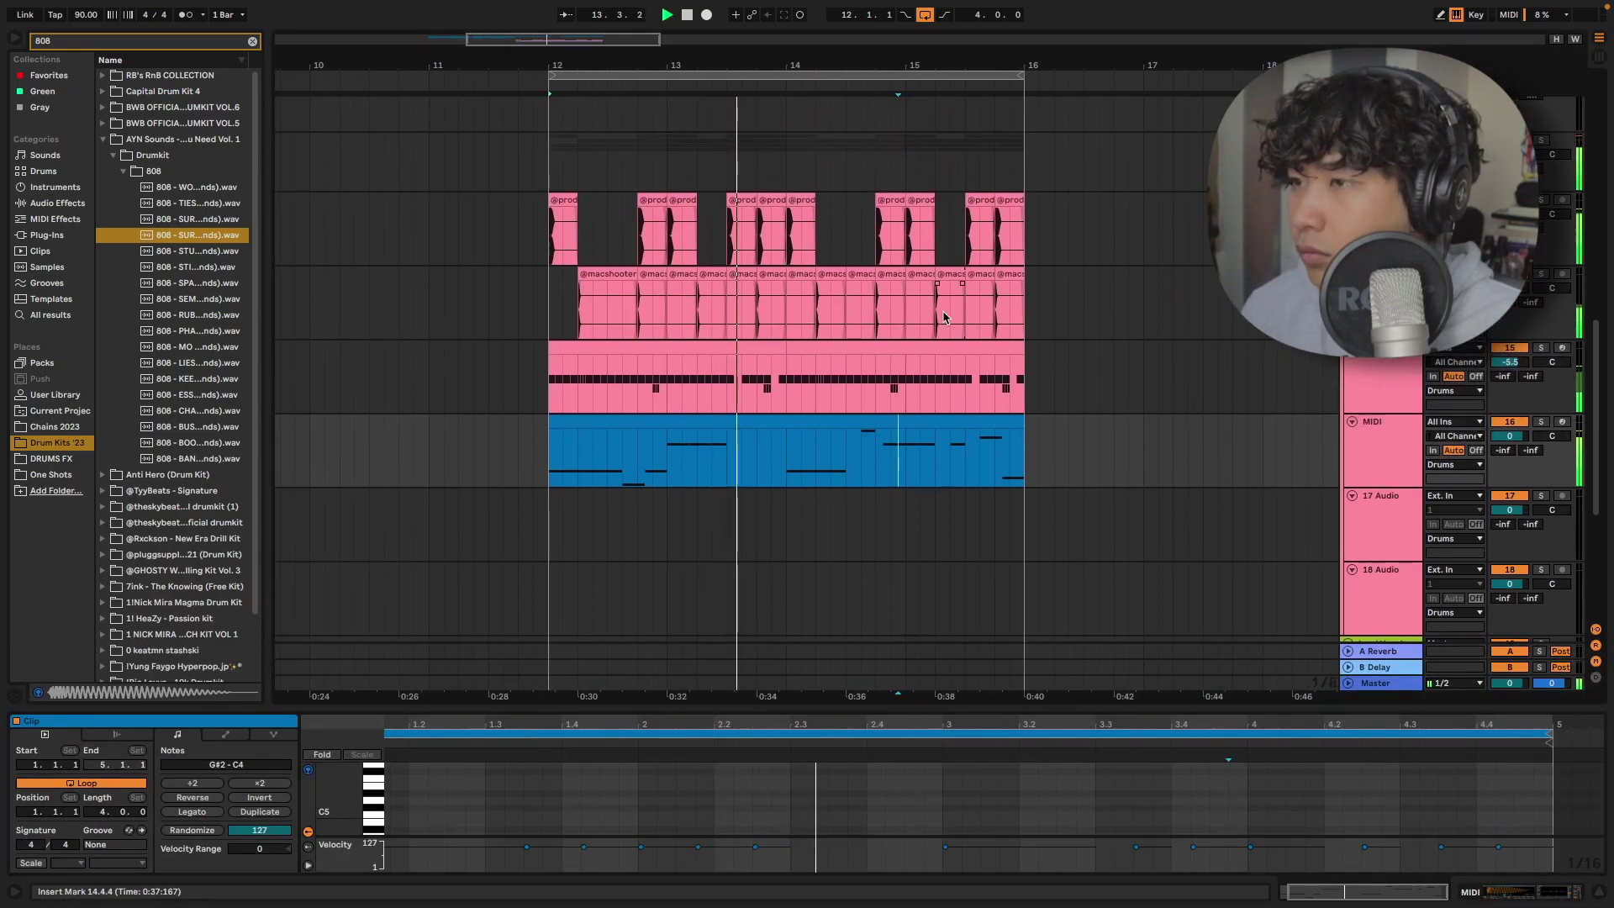
pyautogui.scroll(10, 797, 507)
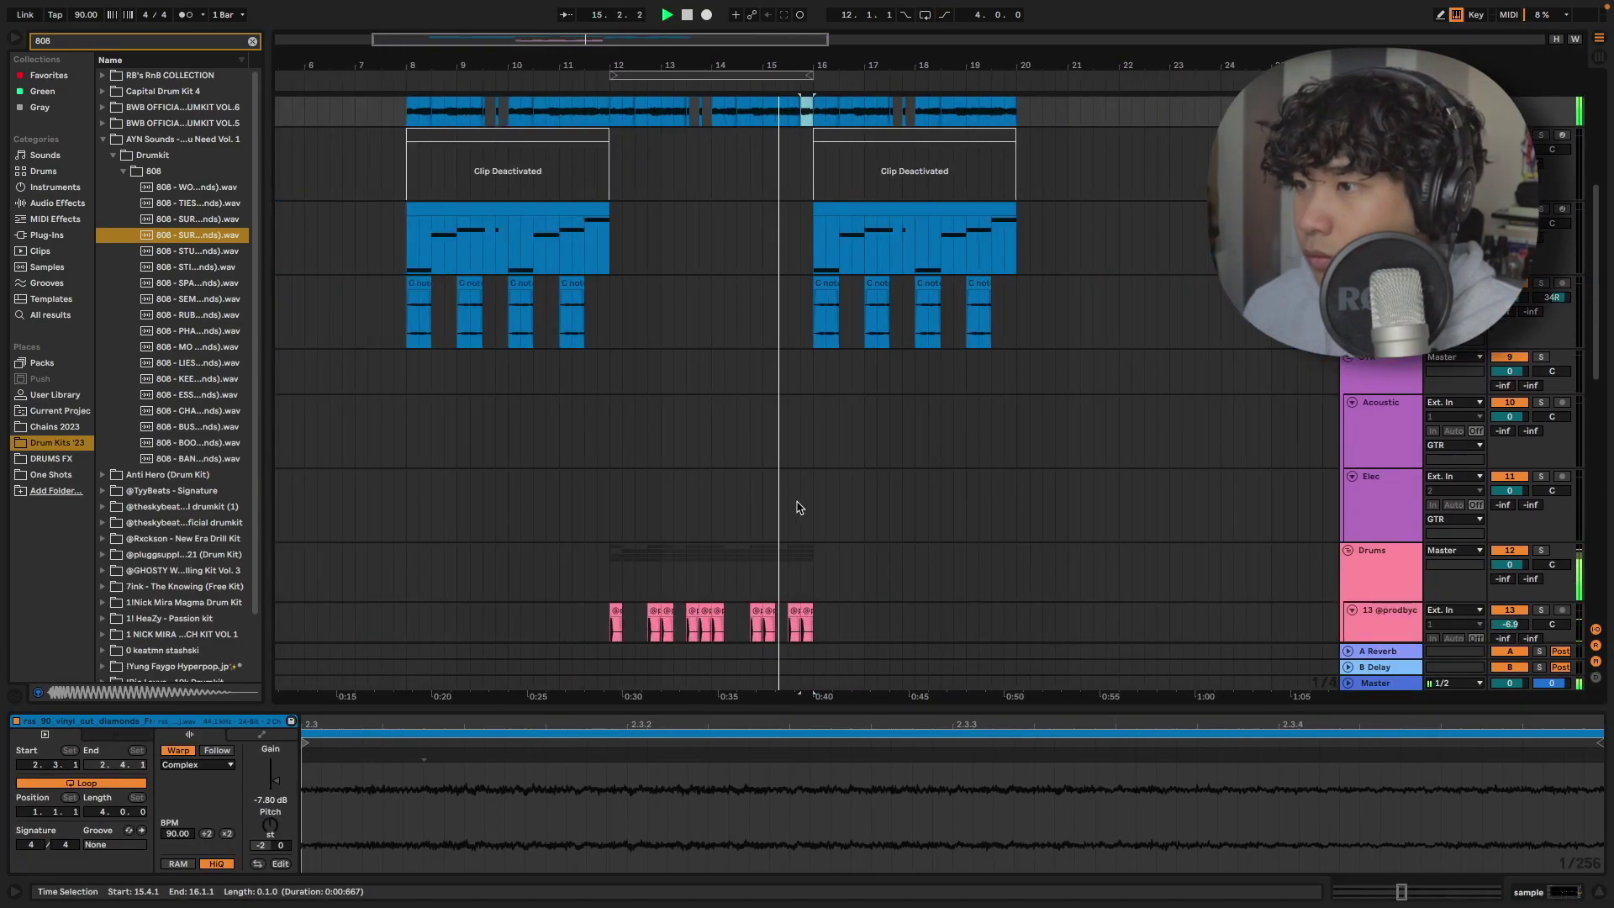
pyautogui.scroll(3, 790, 516)
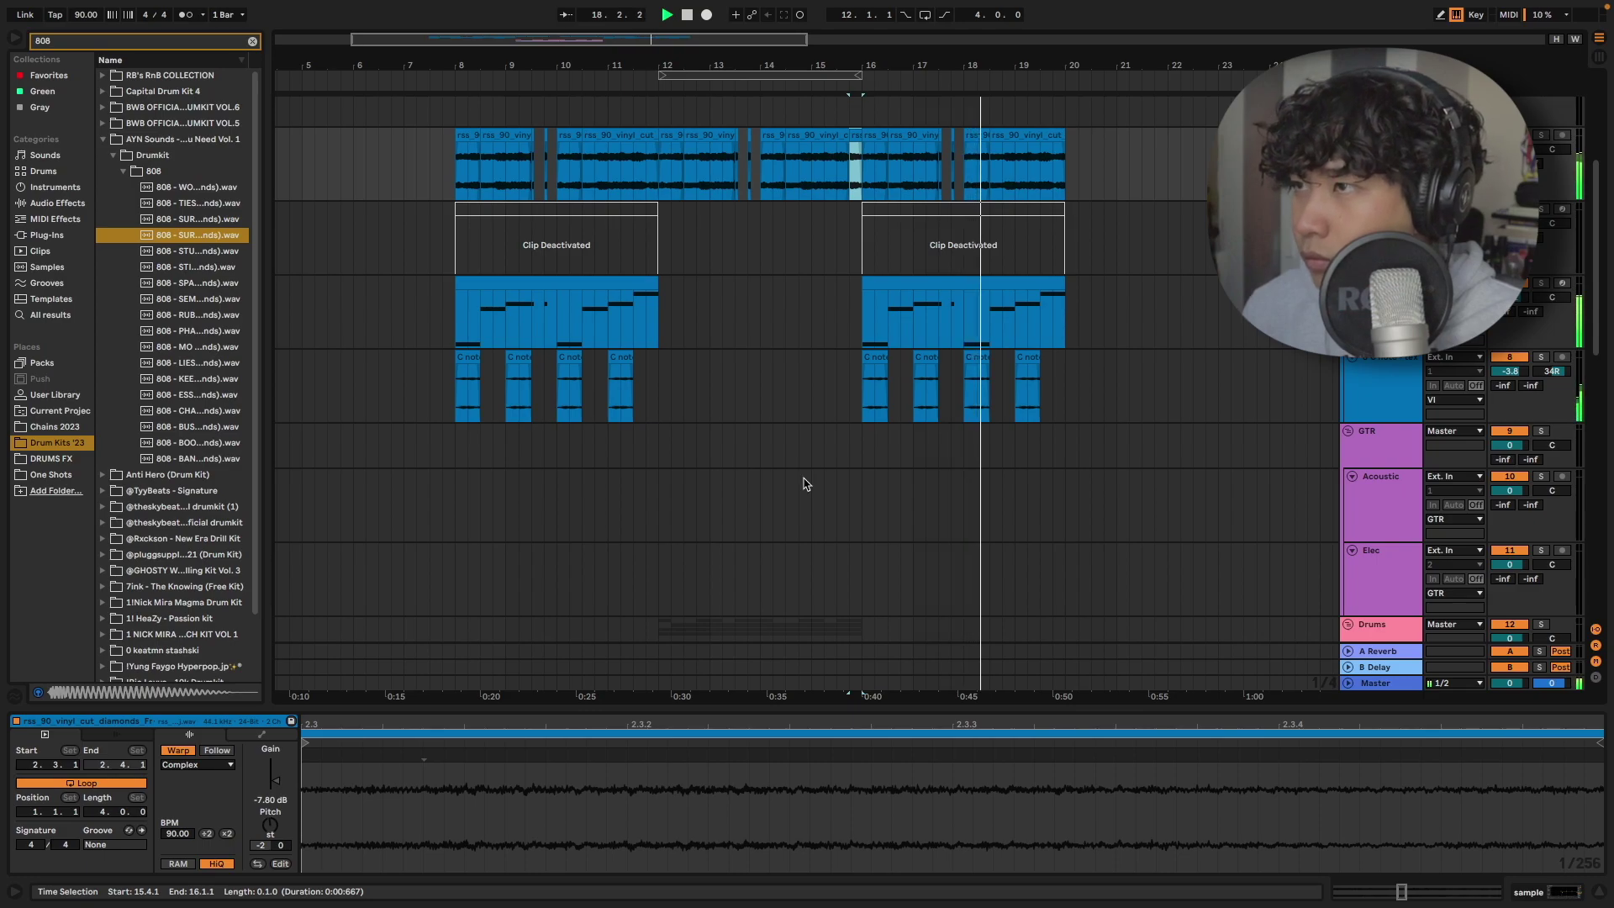
pyautogui.scroll(5, 802, 470)
pyautogui.scroll(-6, 840, 421)
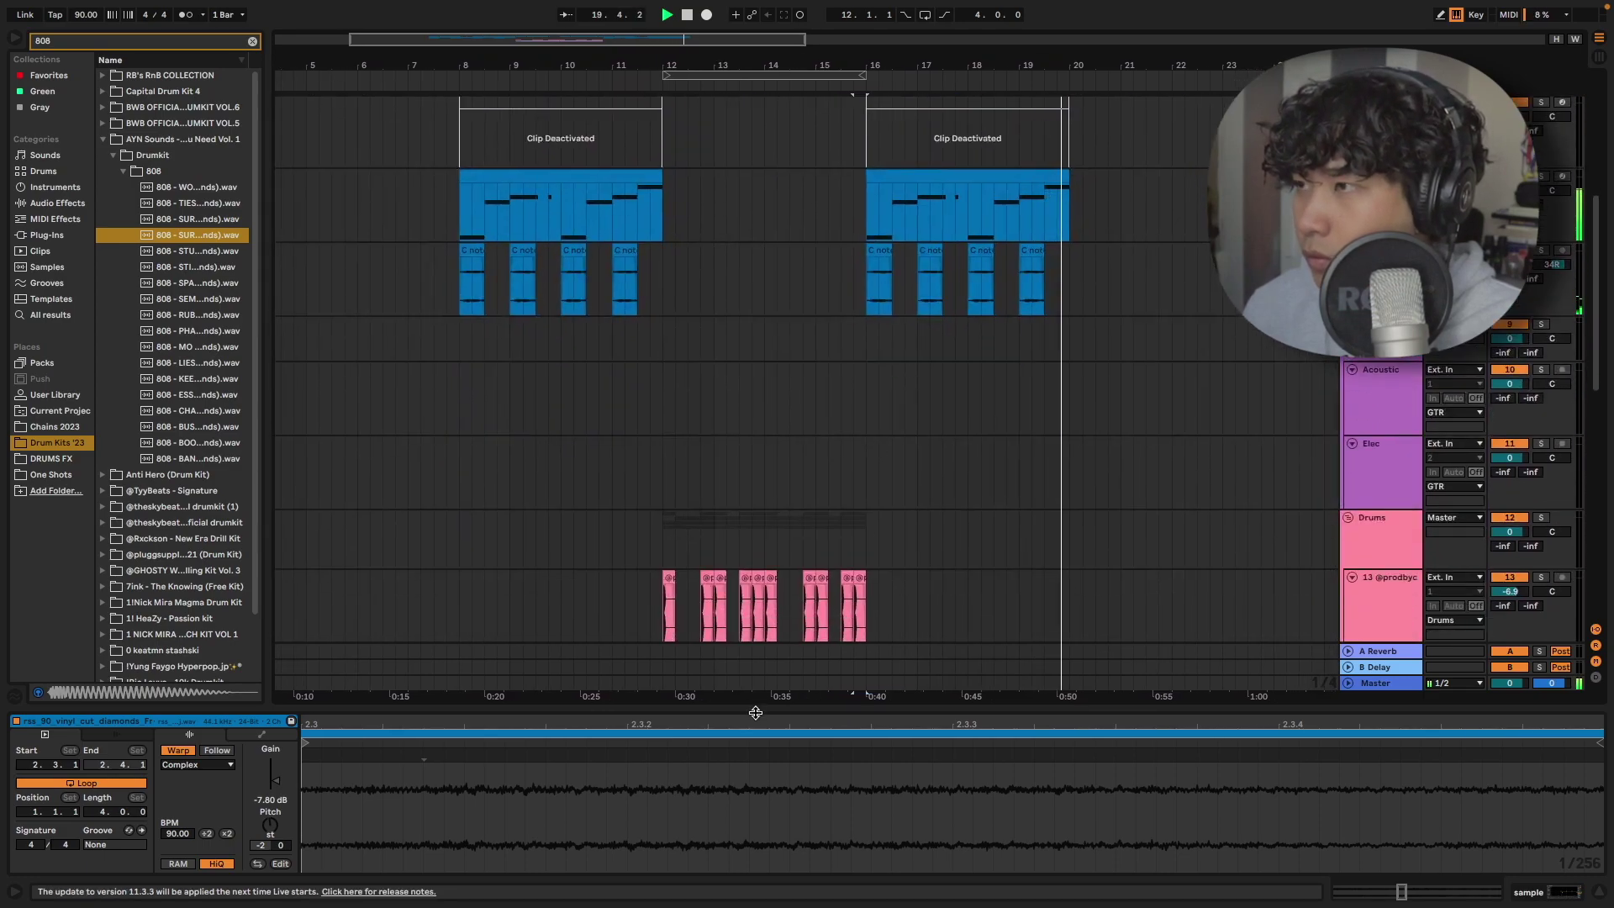
pyautogui.click(752, 605)
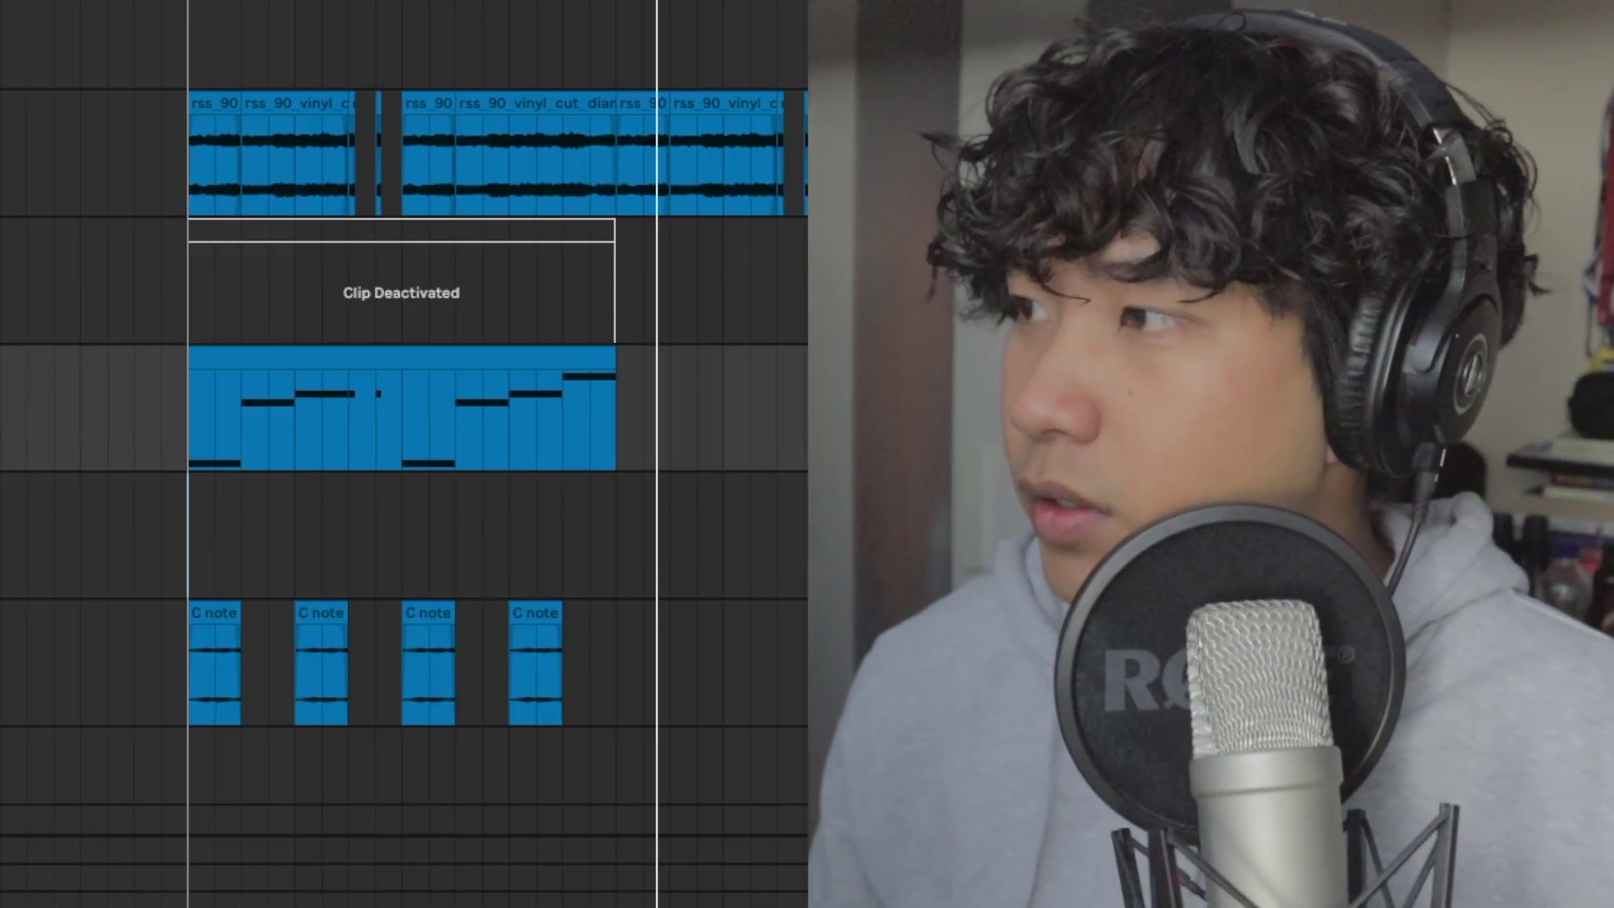
# Copy the frozen bass clip to the audio track below and ramp its transposition envelope from 0 st at 4.4 to -48 st at 5.
pyautogui.click(511, 364)
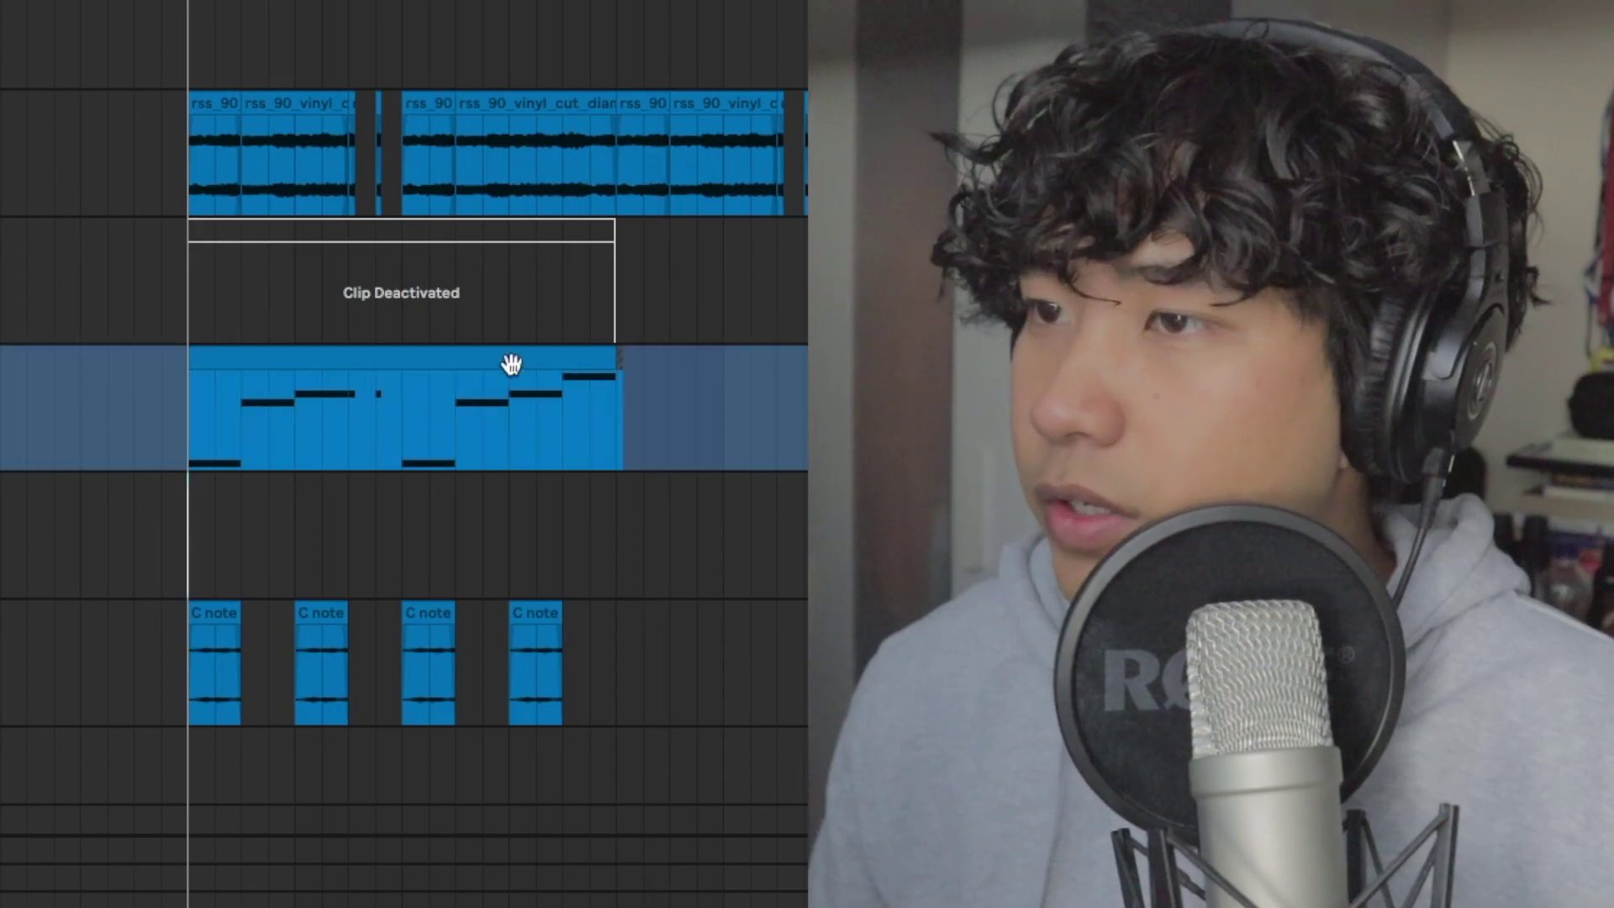
pyautogui.moveTo(511, 364); pyautogui.dragTo(515, 565)
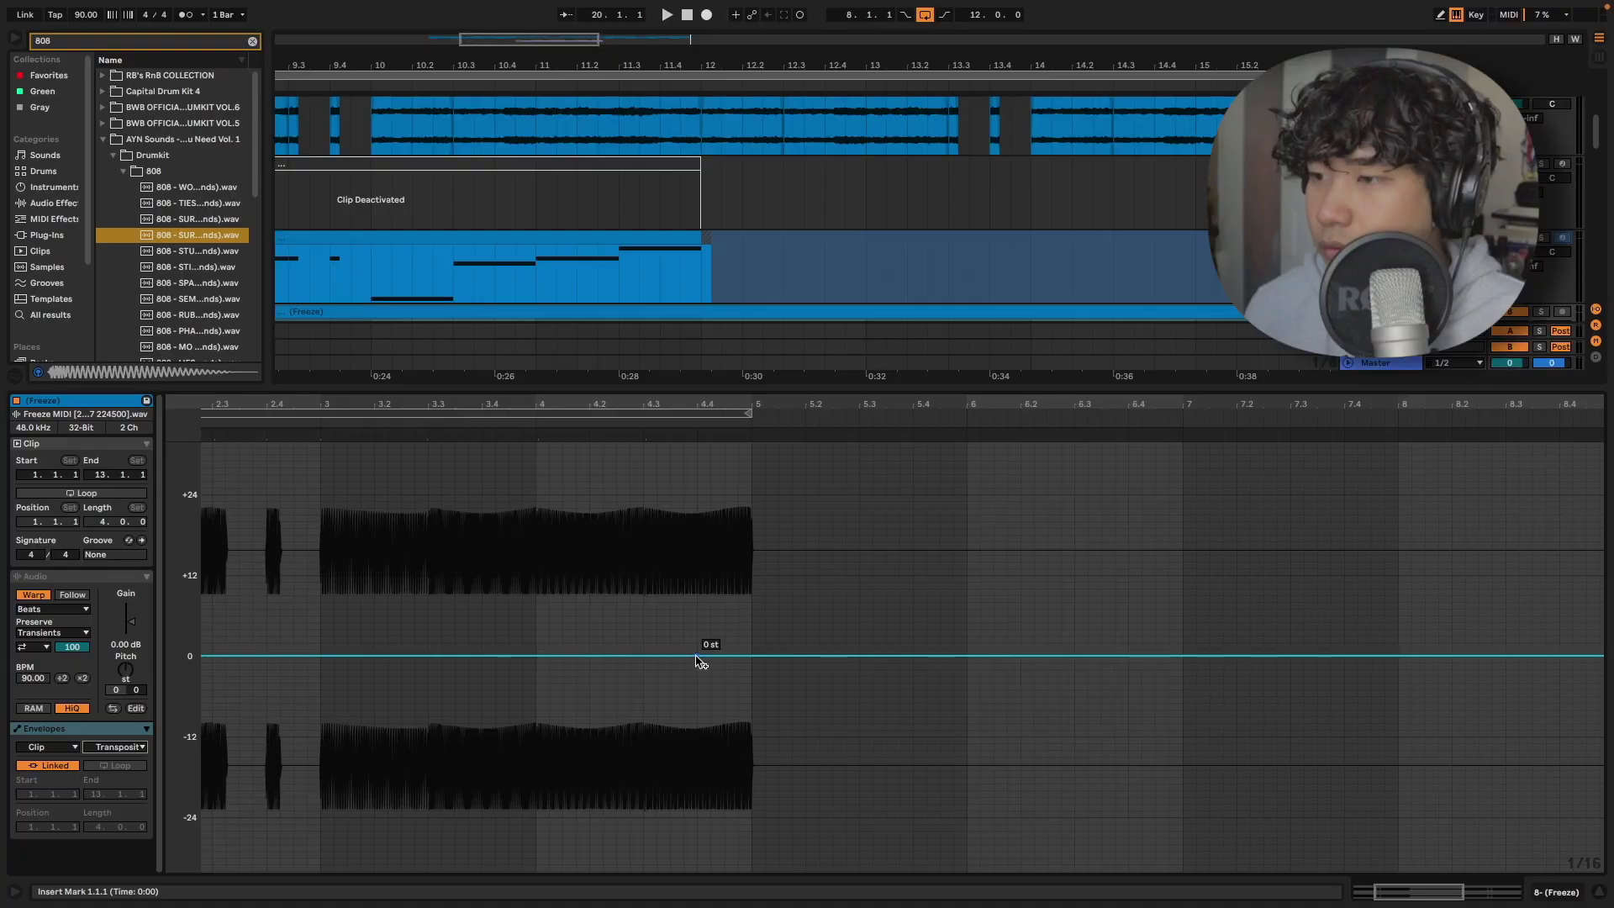
pyautogui.moveTo(754, 663); pyautogui.dragTo(753, 874)
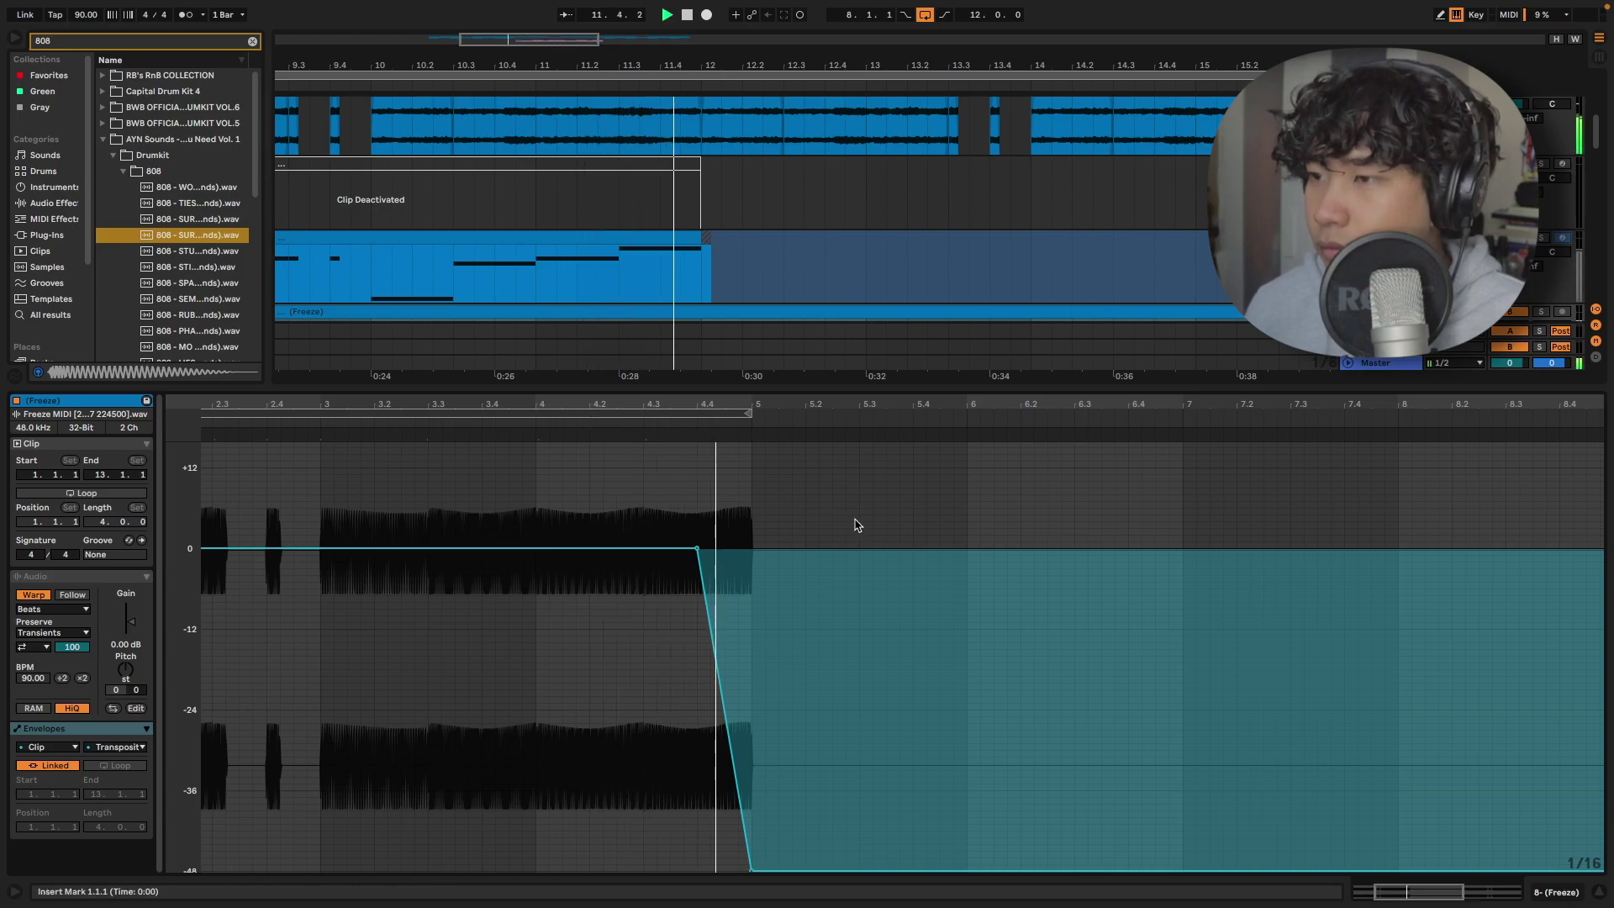
# Set the bass audio clip's warp mode to Complex, shorten the pitch drop to start between 4.4 and 5, and play it.
pyautogui.scroll(-2, 1163, 281)
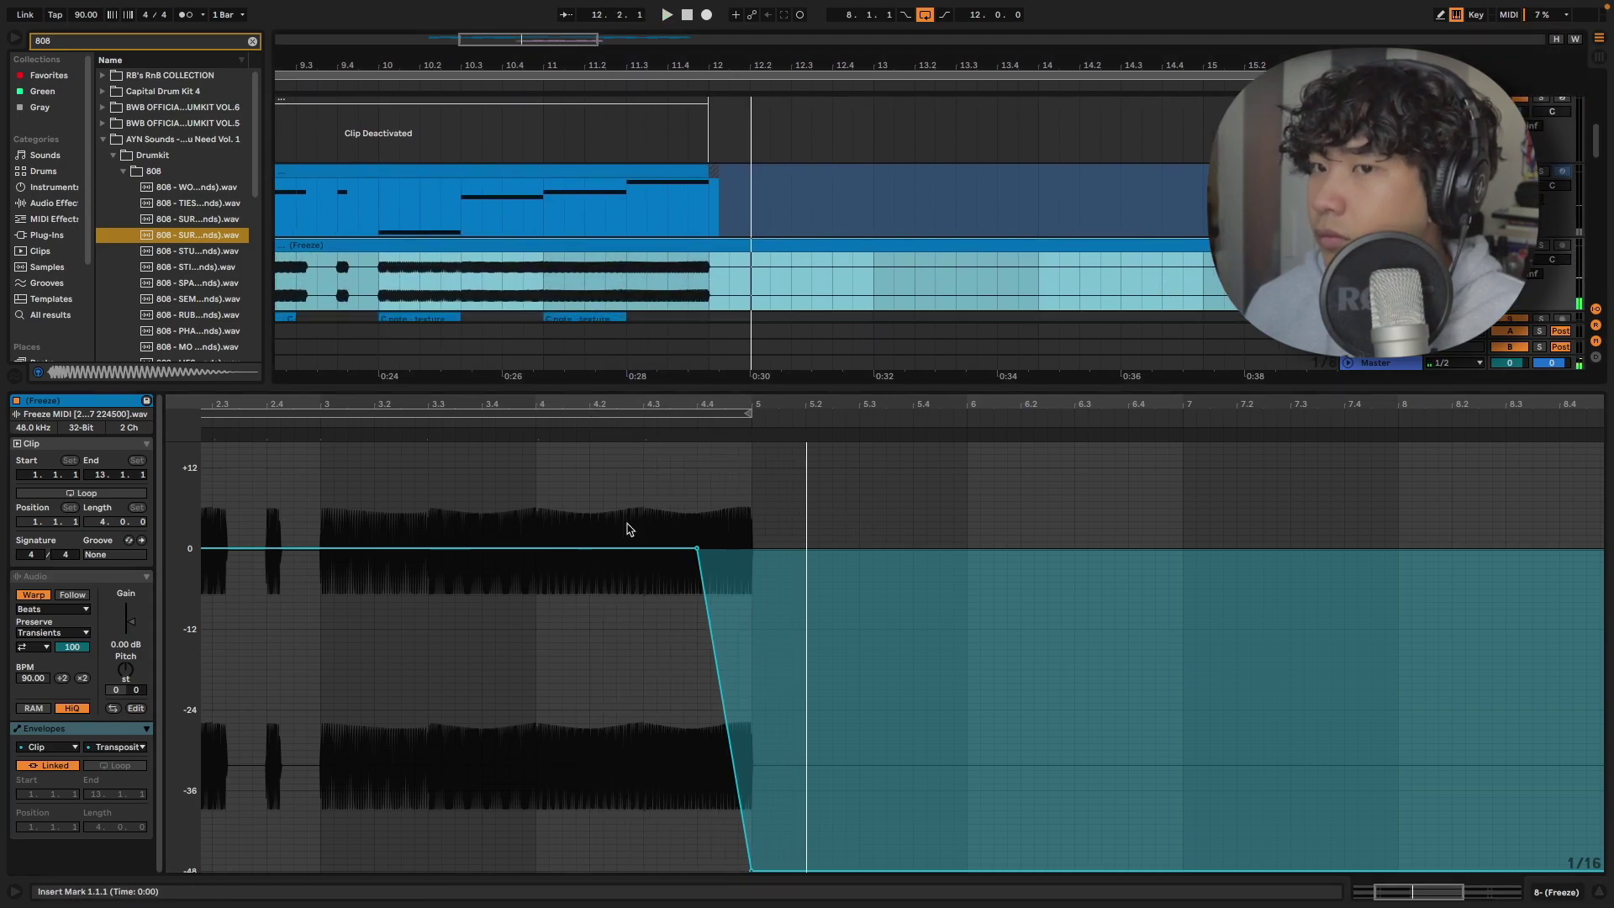
pyautogui.click(70, 610)
pyautogui.click(50, 672)
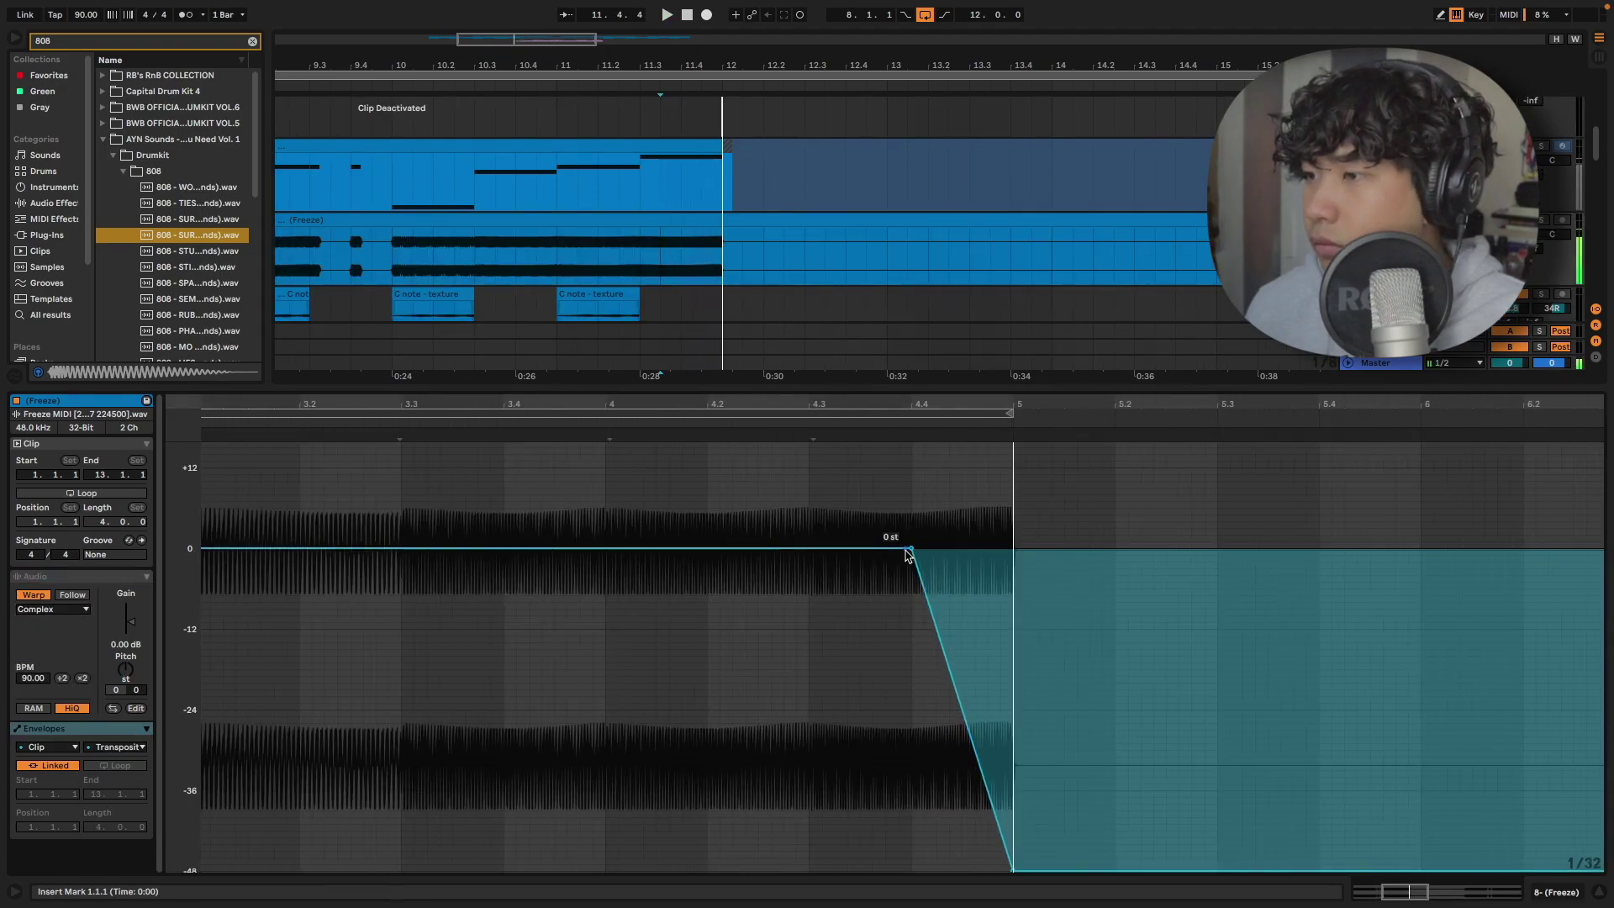
pyautogui.moveTo(912, 549); pyautogui.dragTo(975, 549)
pyautogui.press('space')
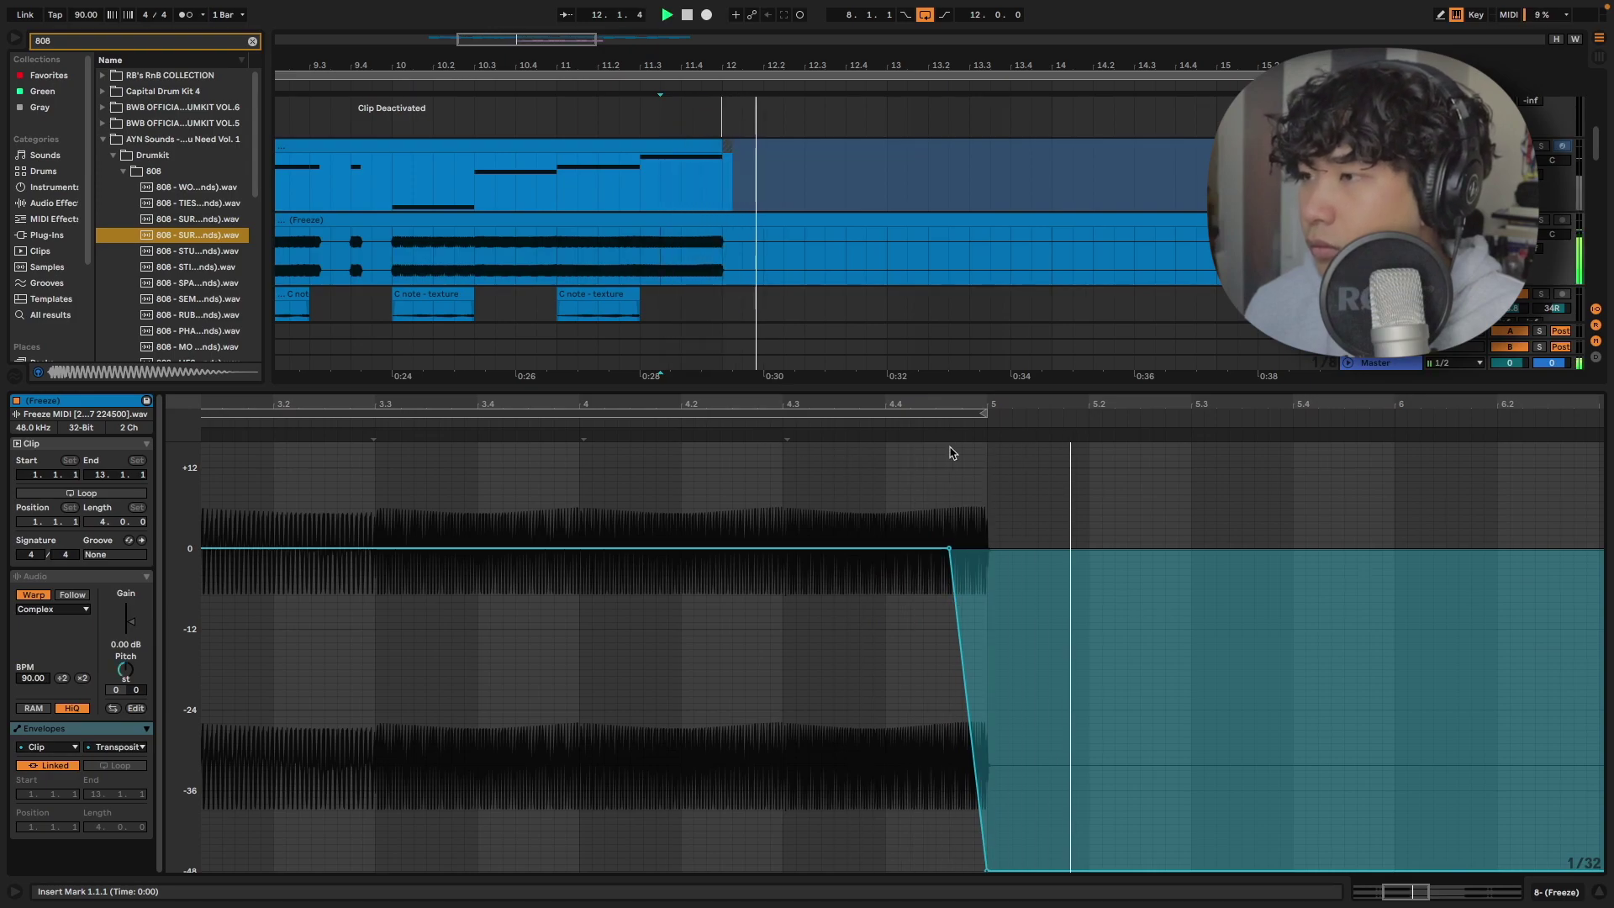
# Bend the bass clip's transposition drop into a curve and start it about halfway between 4.4 and 5.
pyautogui.moveTo(948, 548); pyautogui.dragTo(928, 603)
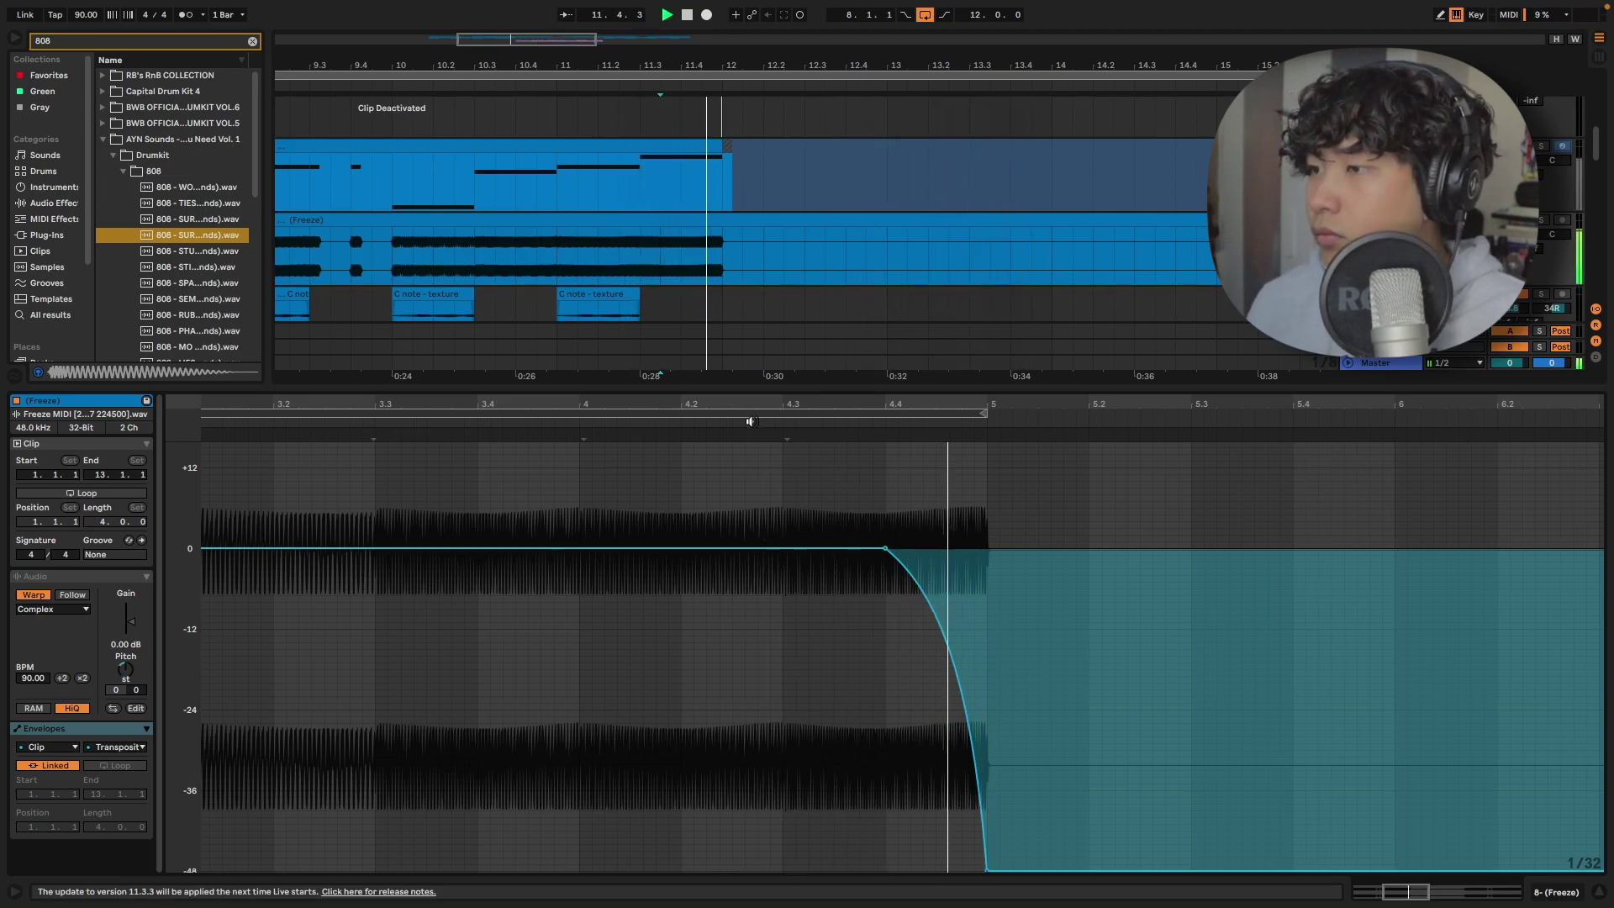
pyautogui.moveTo(892, 553); pyautogui.dragTo(935, 548)
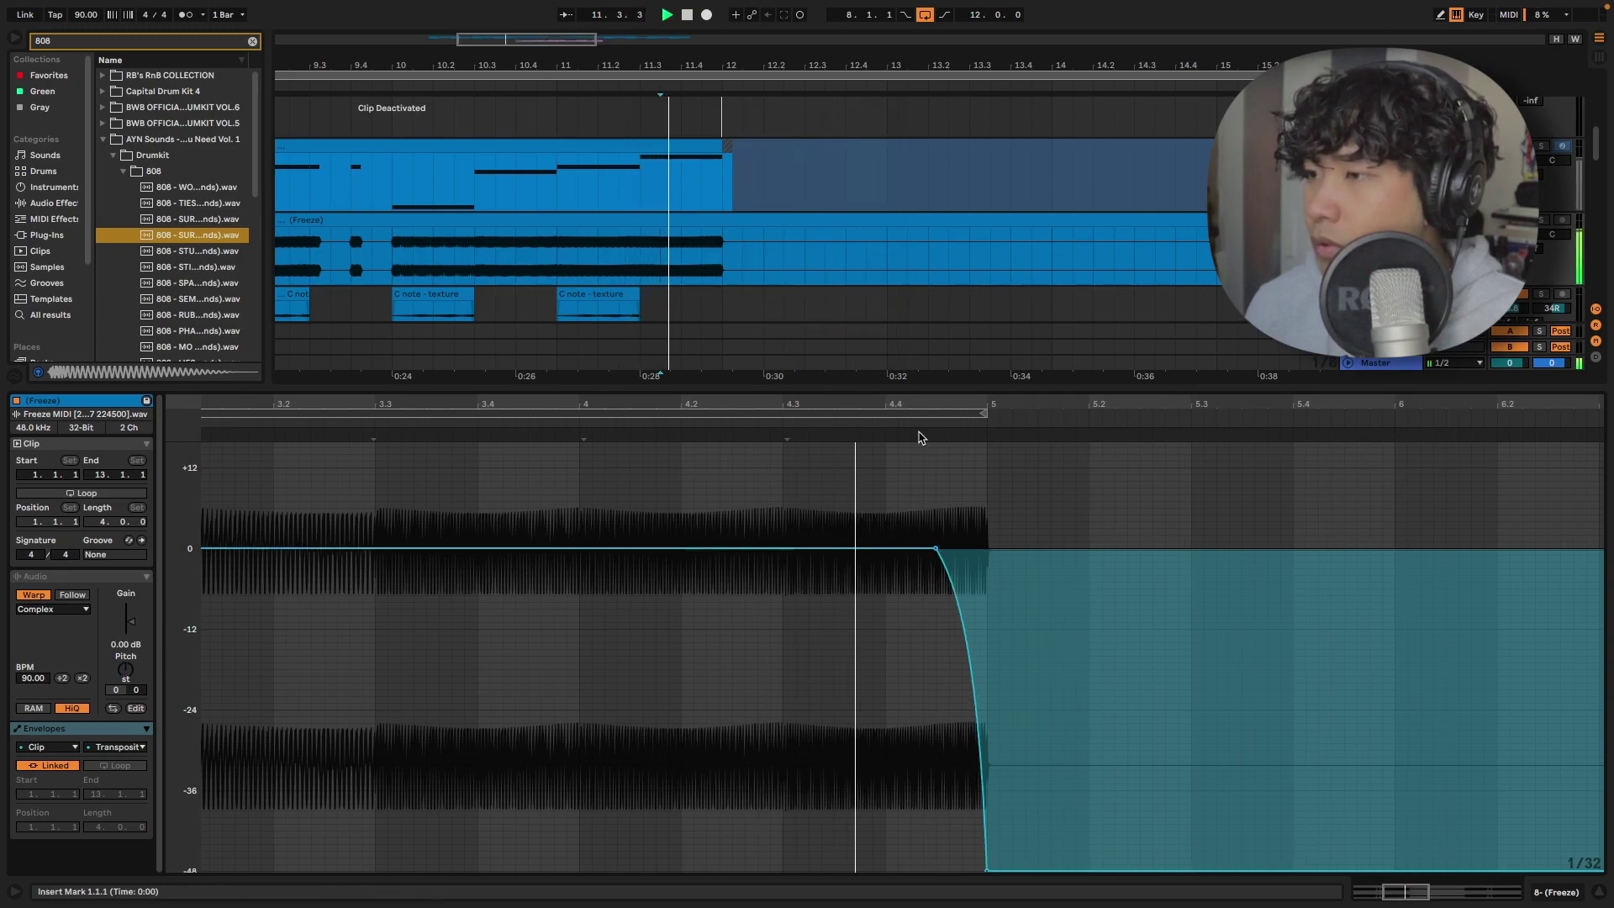
# Enlarge the arrangement area and review the sample, bass, texture and drum tracks from bar 8 during playback.
pyautogui.moveTo(1020, 386); pyautogui.dragTo(1020, 693)
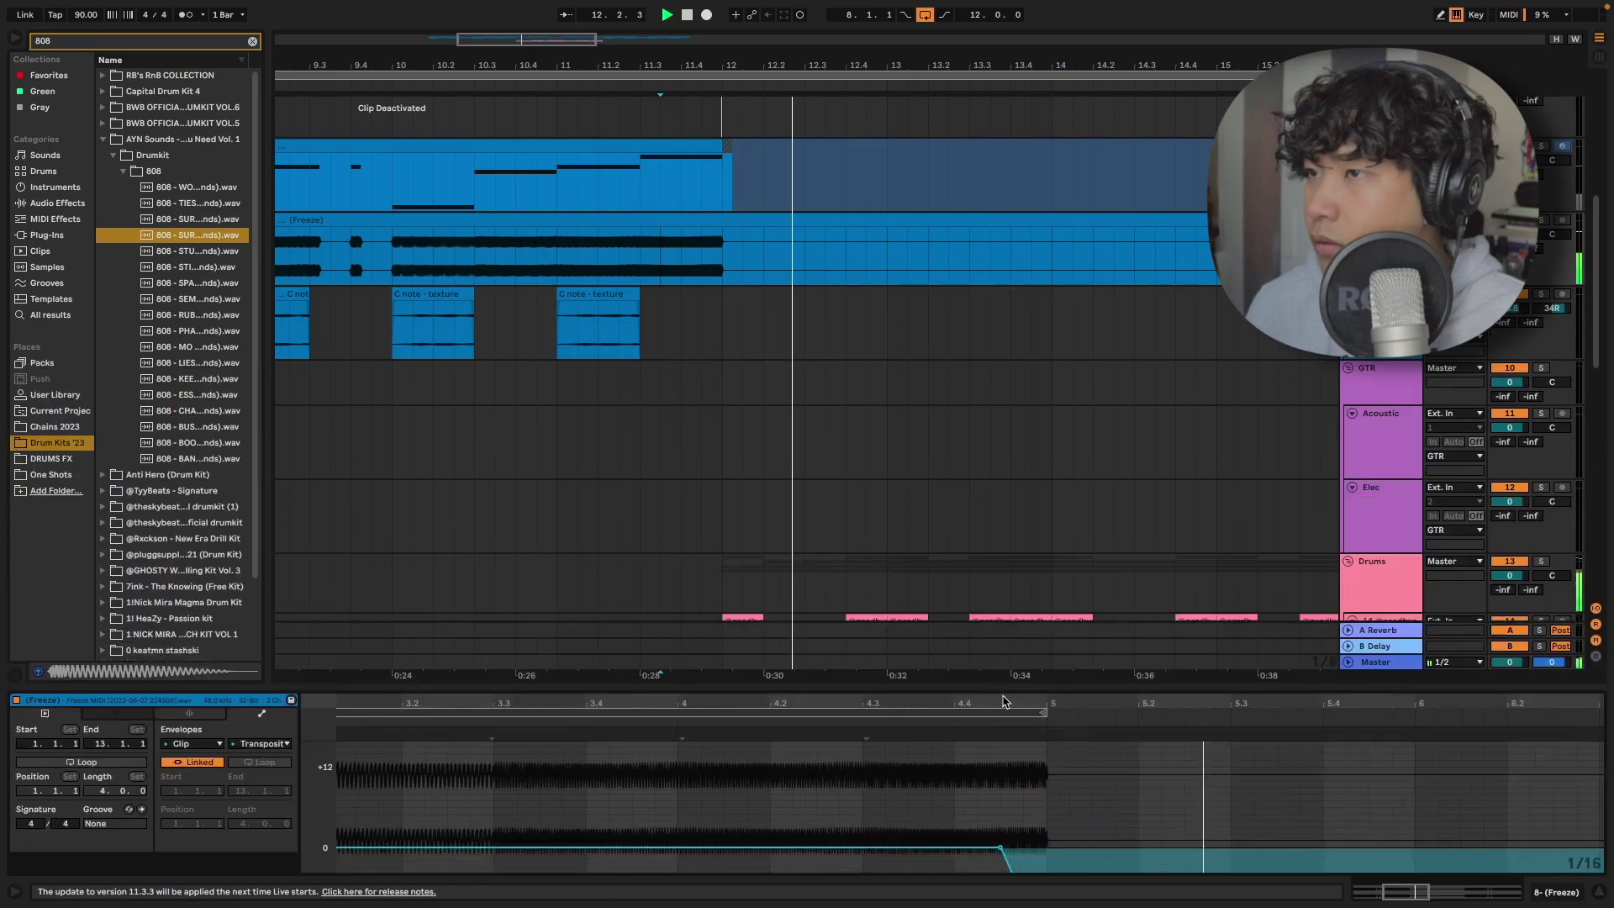
pyautogui.scroll(-3, 946, 306)
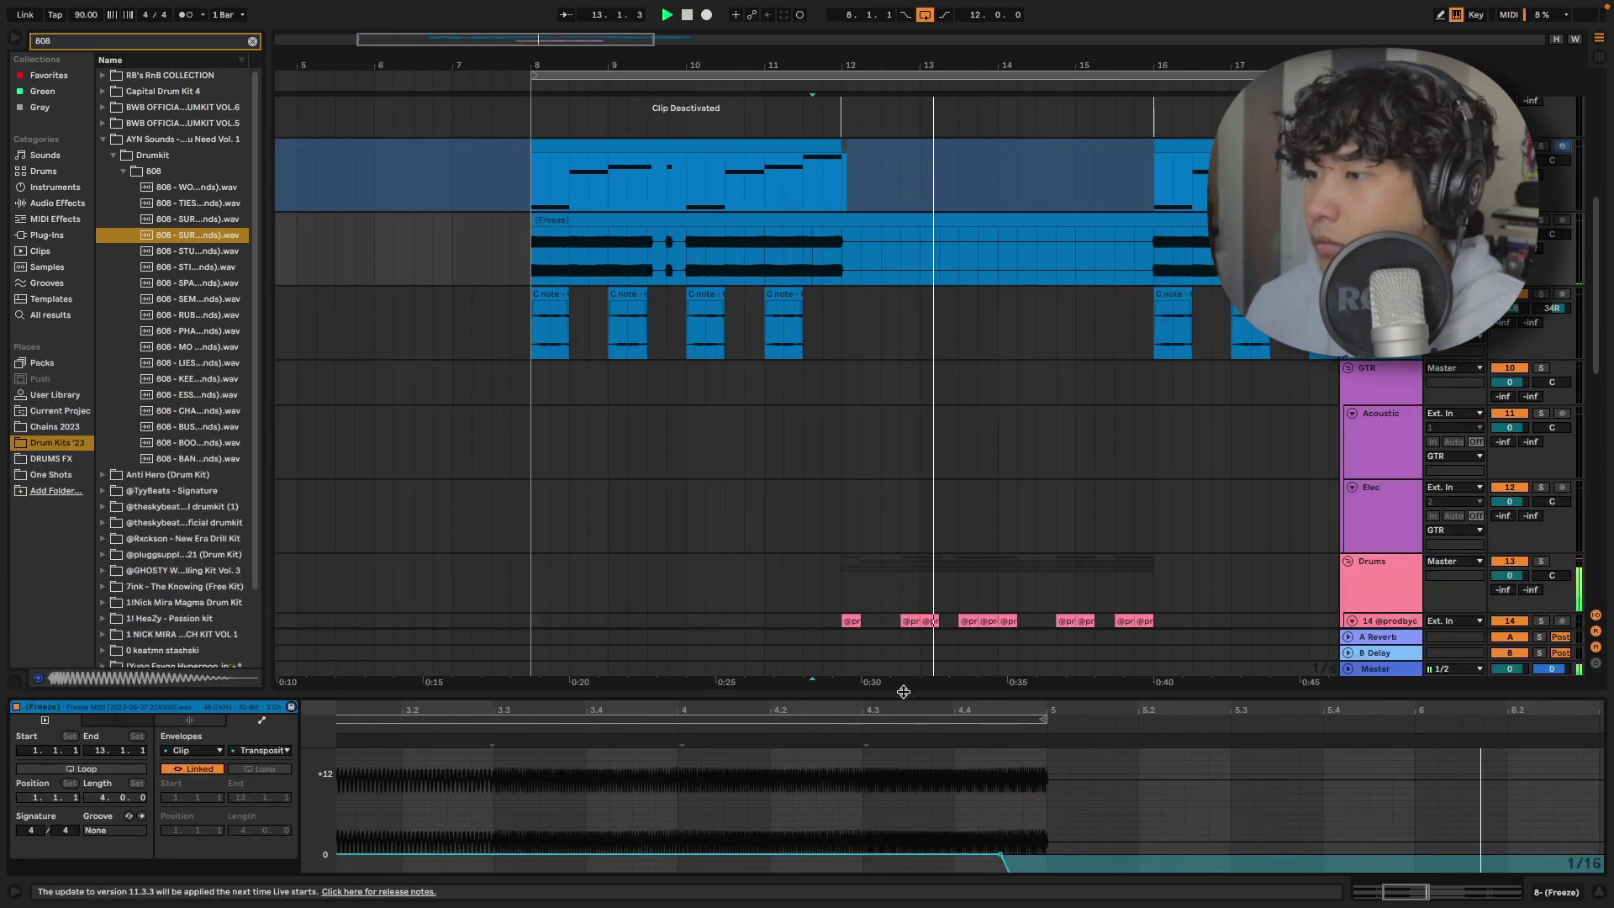
pyautogui.moveTo(904, 690); pyautogui.dragTo(903, 866)
pyautogui.scroll(5, 936, 353)
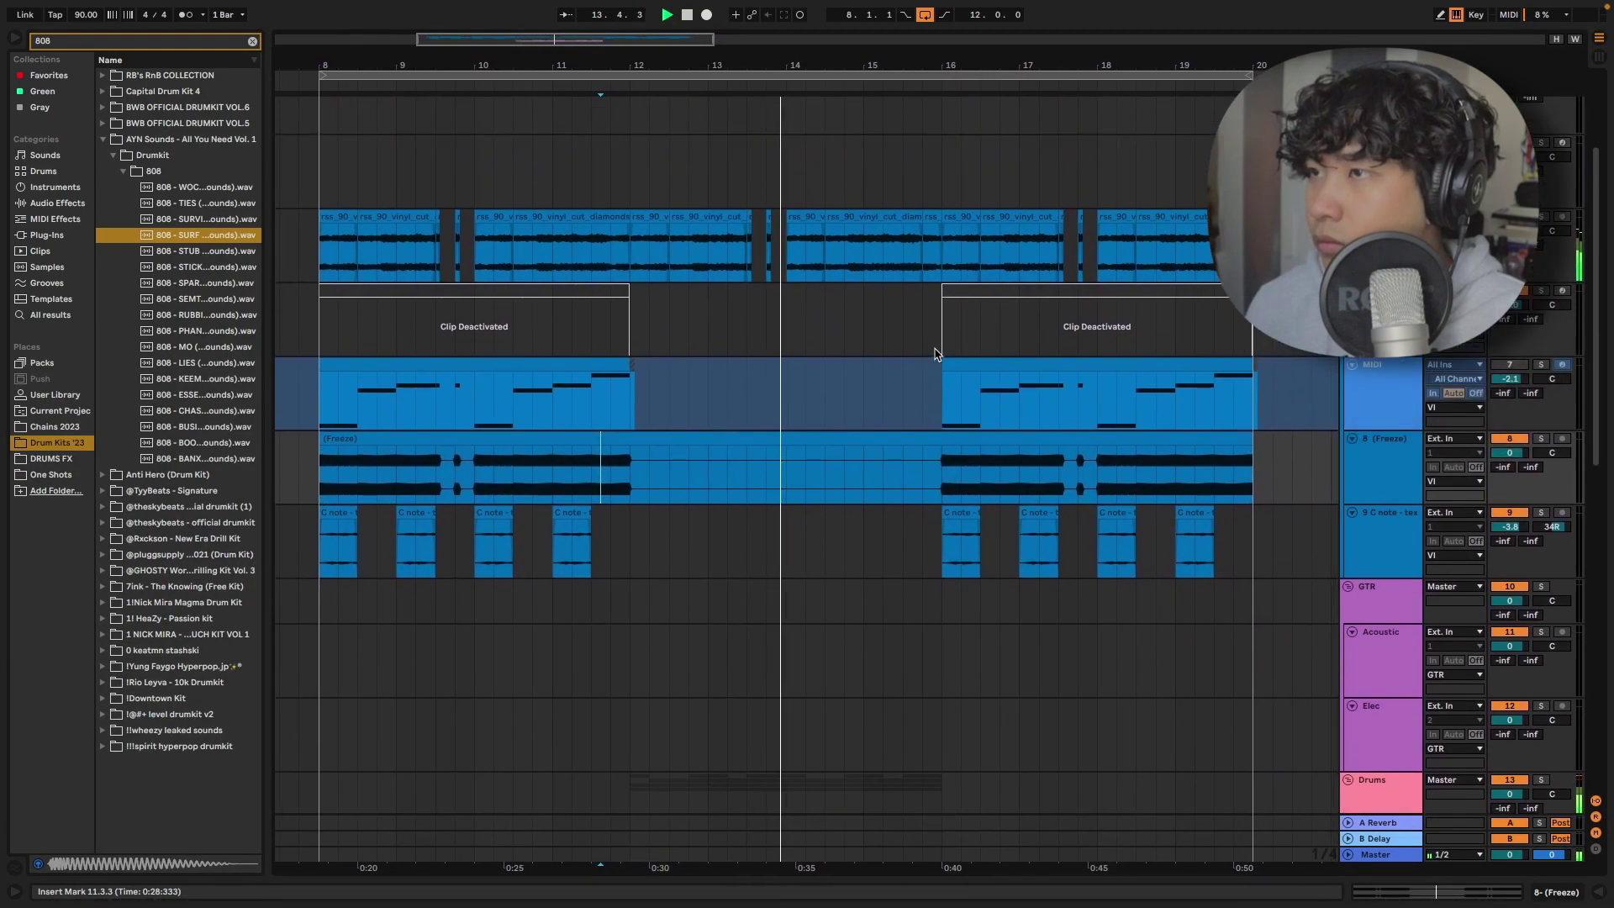
pyautogui.scroll(-3, 962, 458)
pyautogui.scroll(-2, 962, 458)
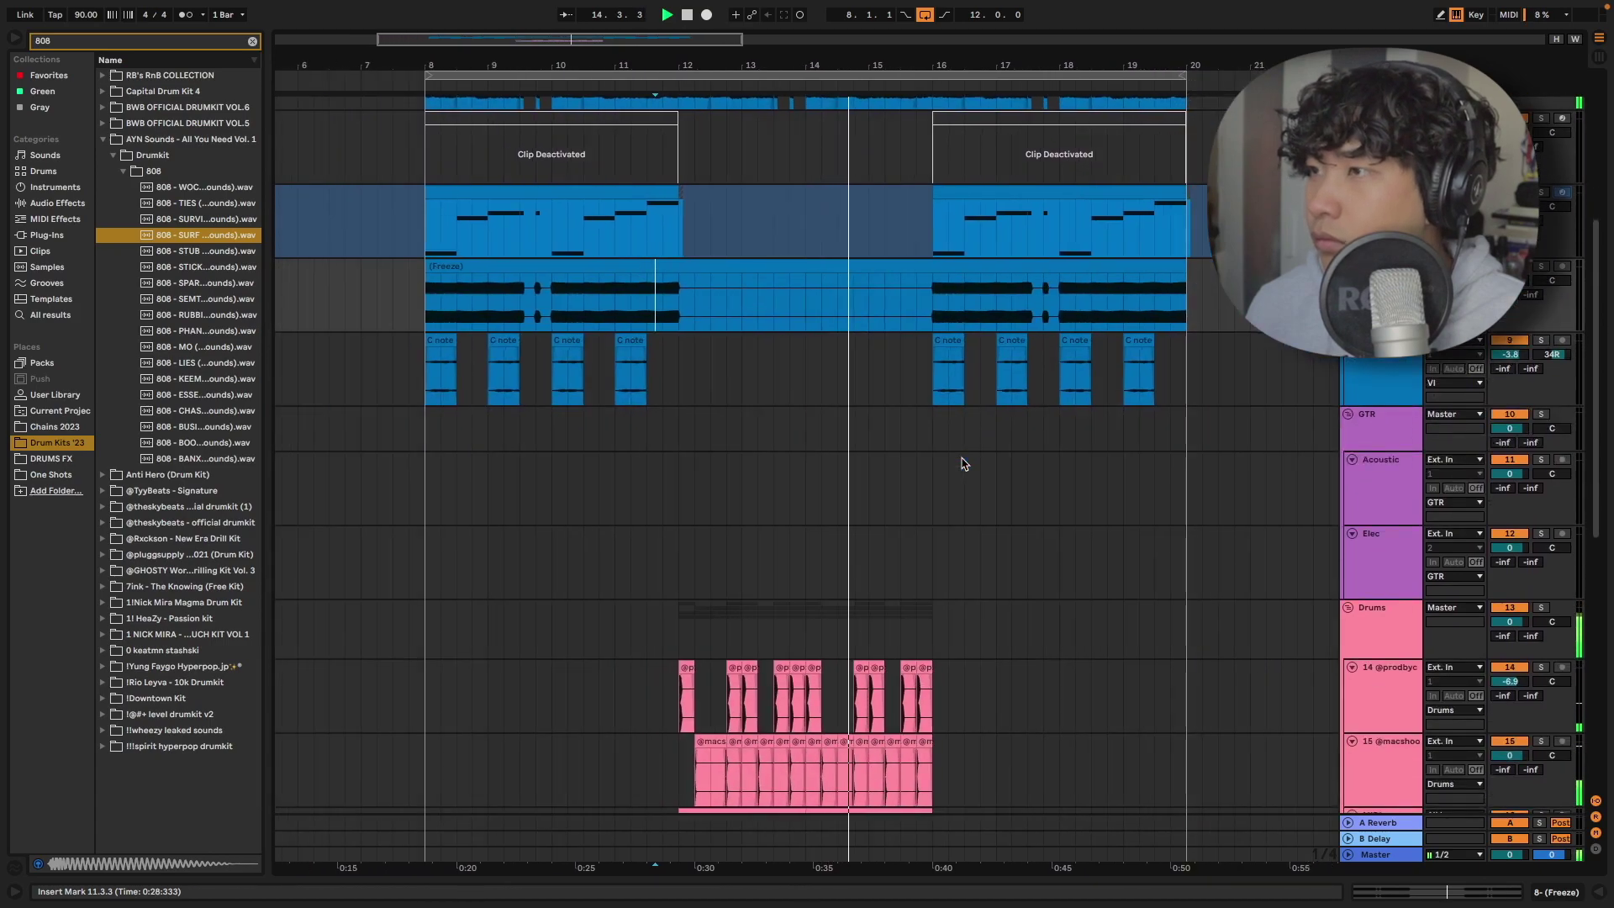
pyautogui.scroll(-7, 962, 462)
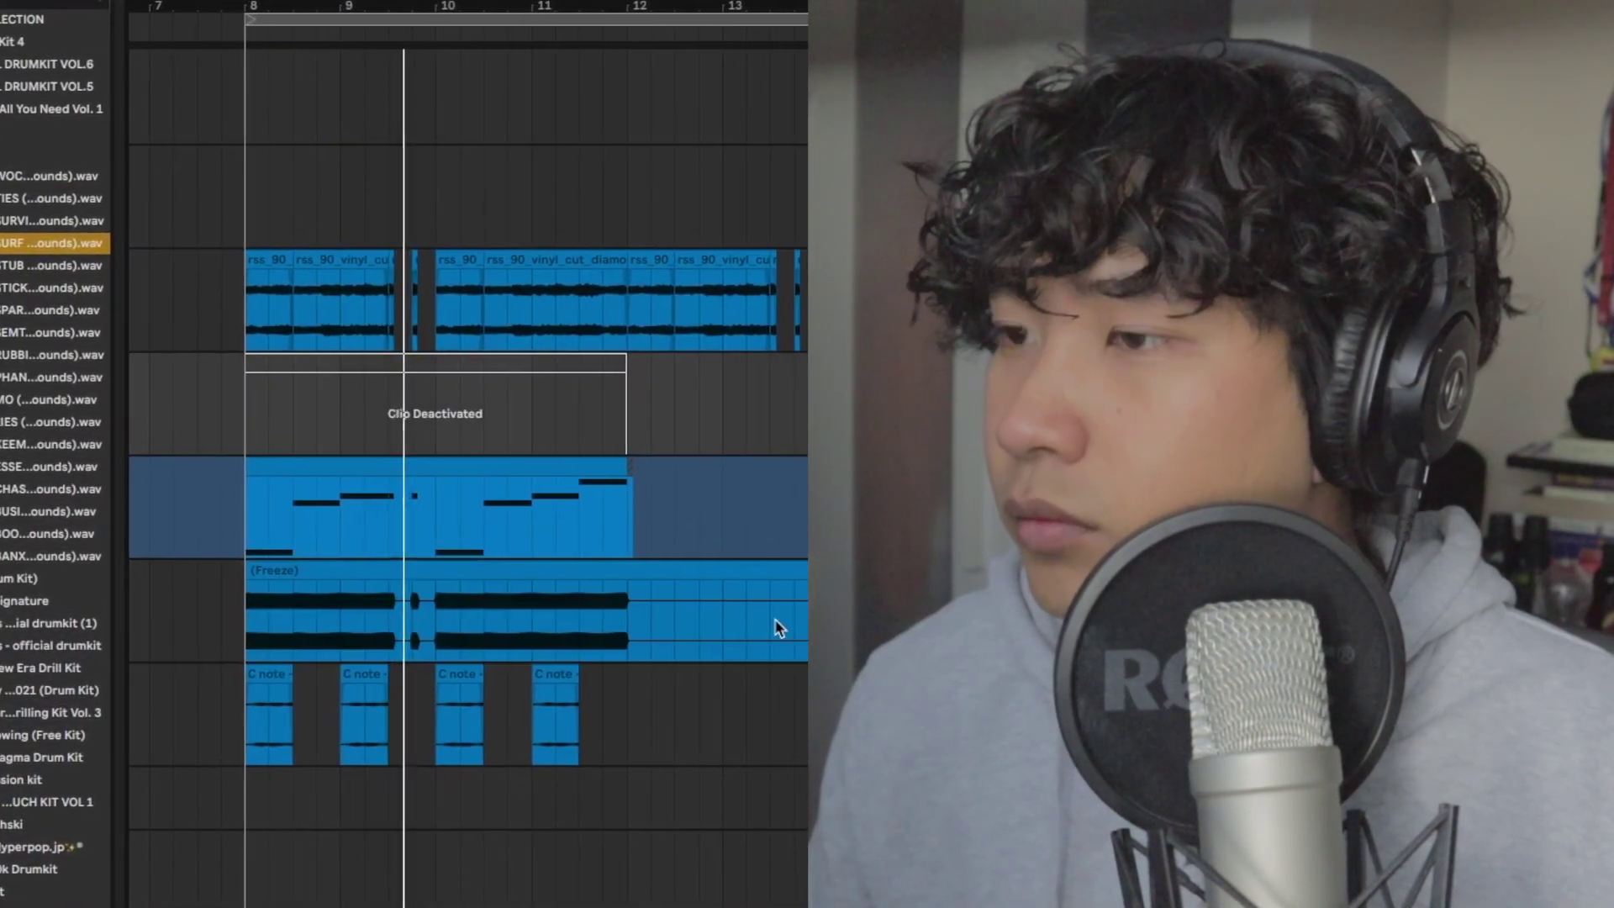
pyautogui.scroll(-2, 446, 463)
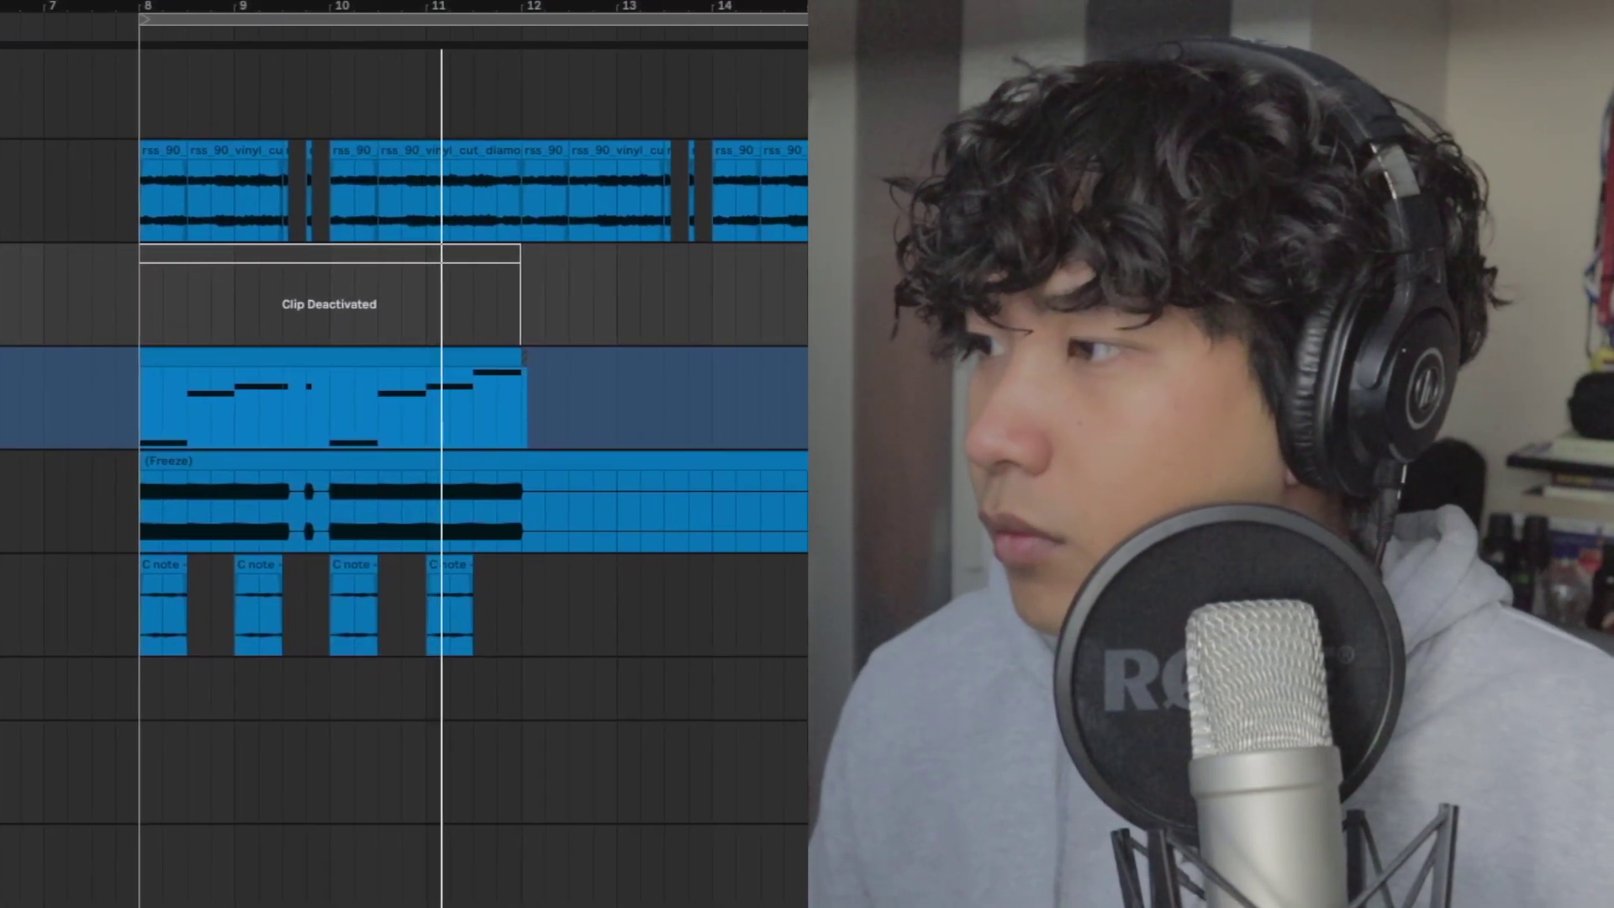
# Collapse and re-expand the tracks, and review the drum layers in bars 12 to 16 against the sample and bass.
pyautogui.hotkey('alt', 'u')
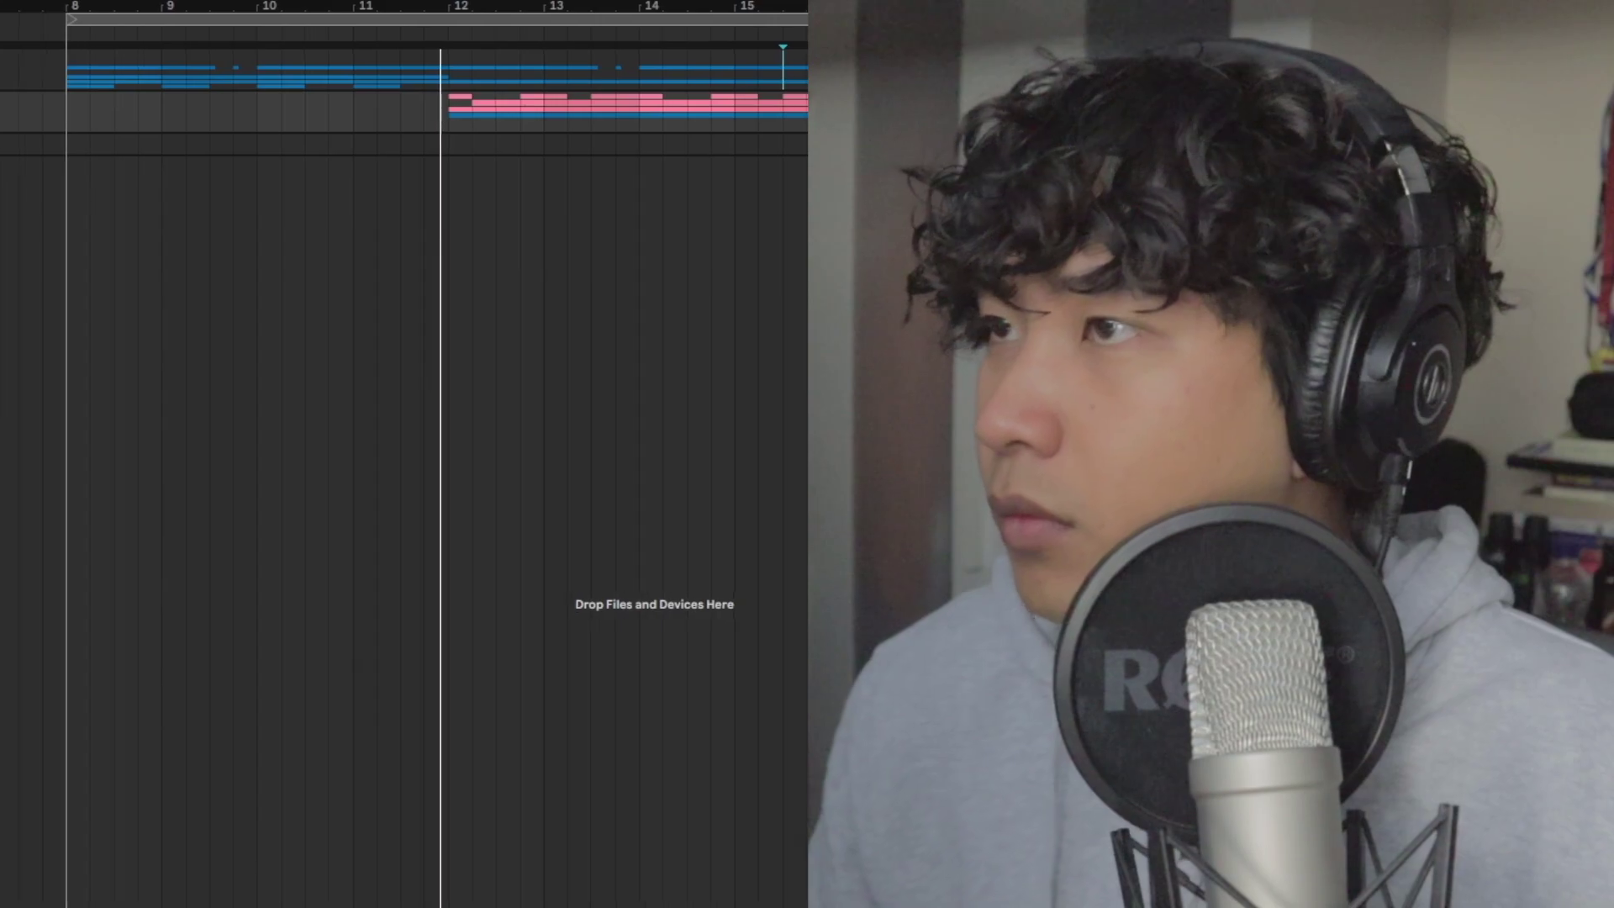
pyautogui.hotkey('alt', 'u')
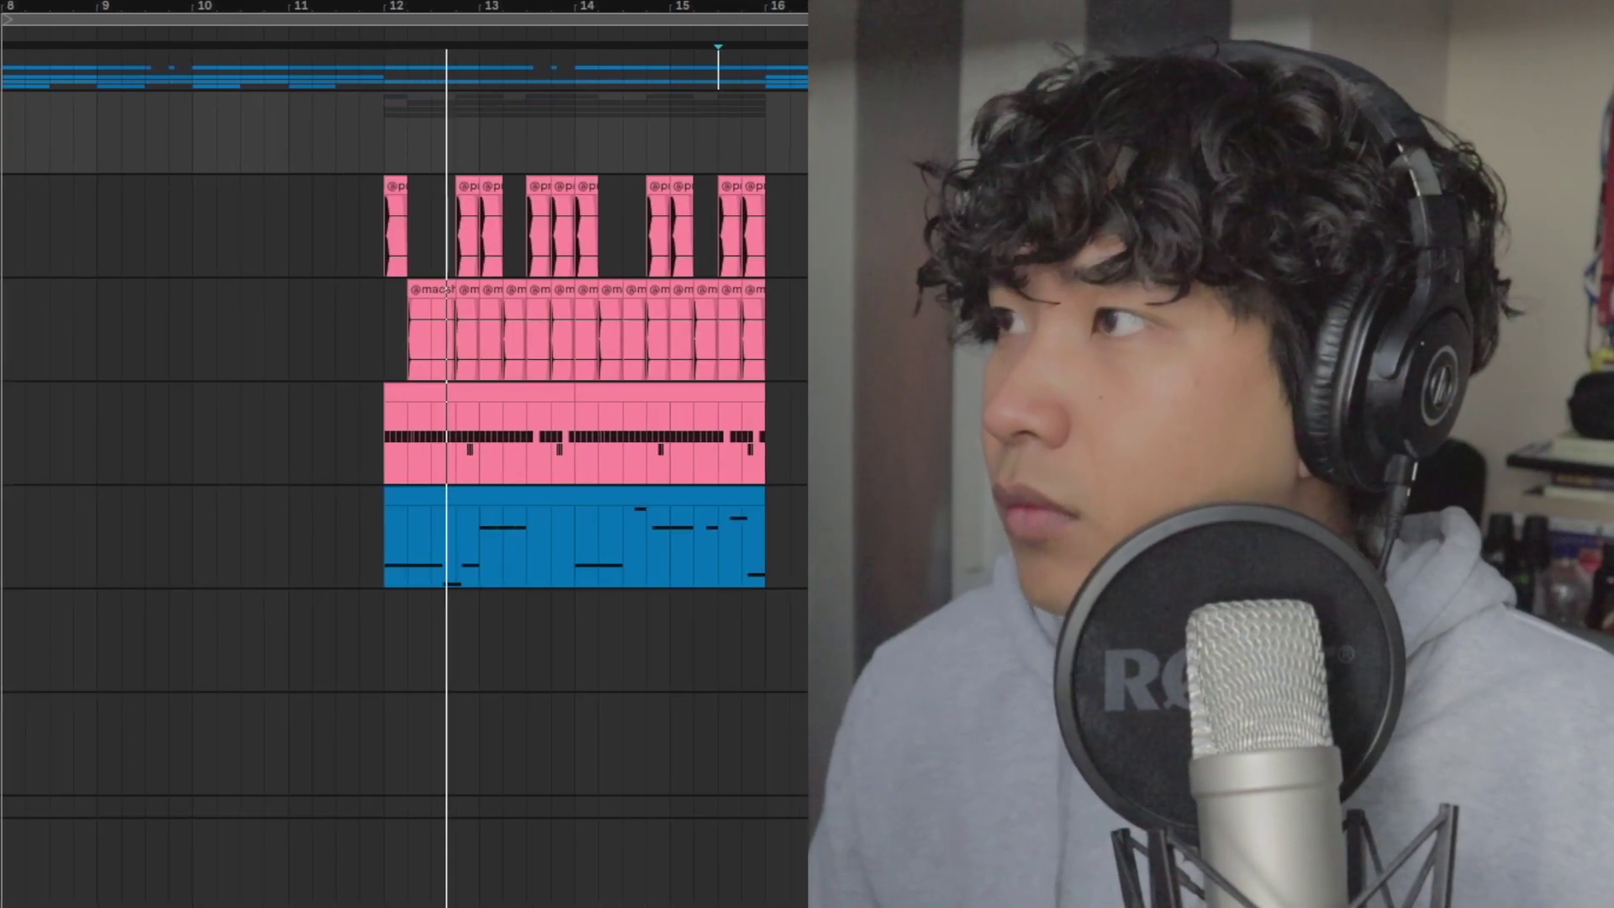
pyautogui.scroll(10, 403, 454)
pyautogui.scroll(-6, 403, 454)
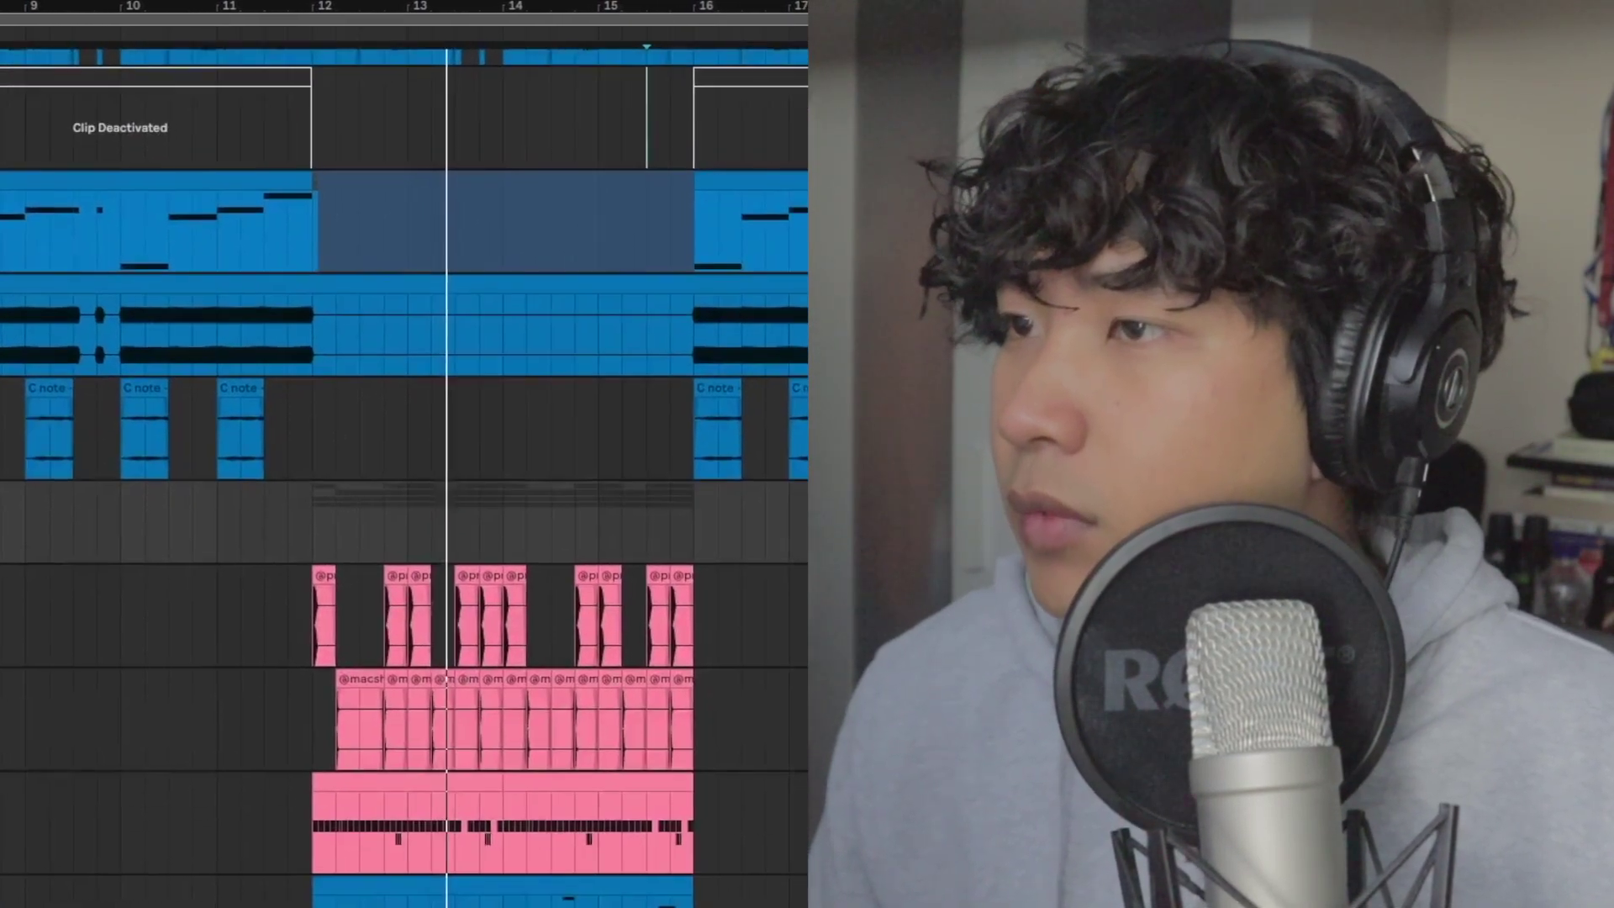
pyautogui.scroll(4, 404, 454)
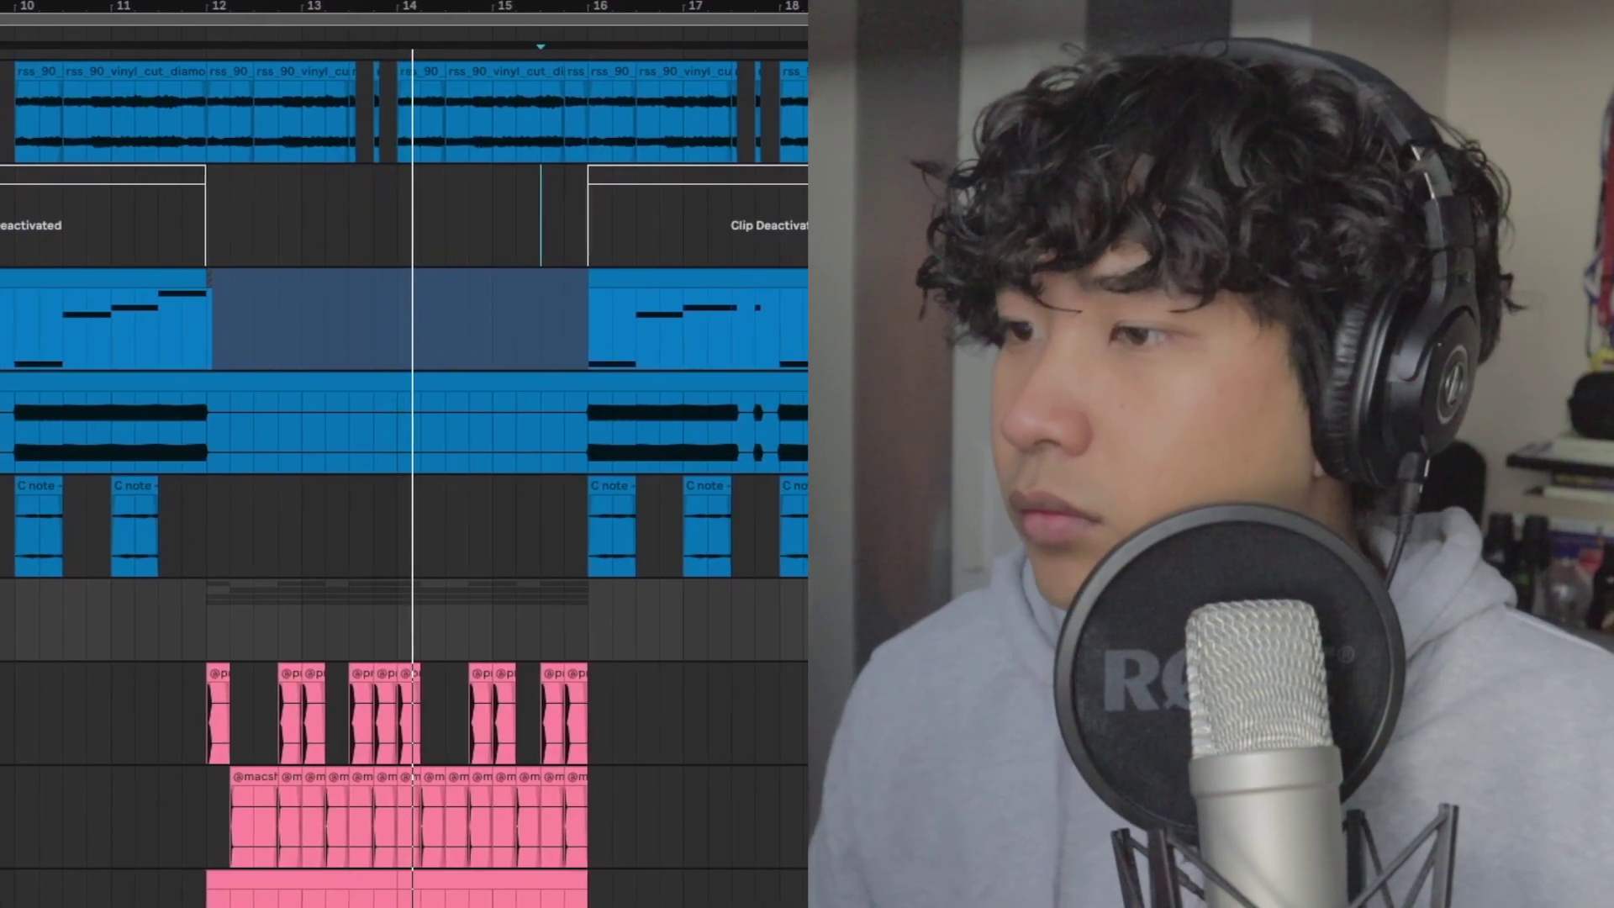